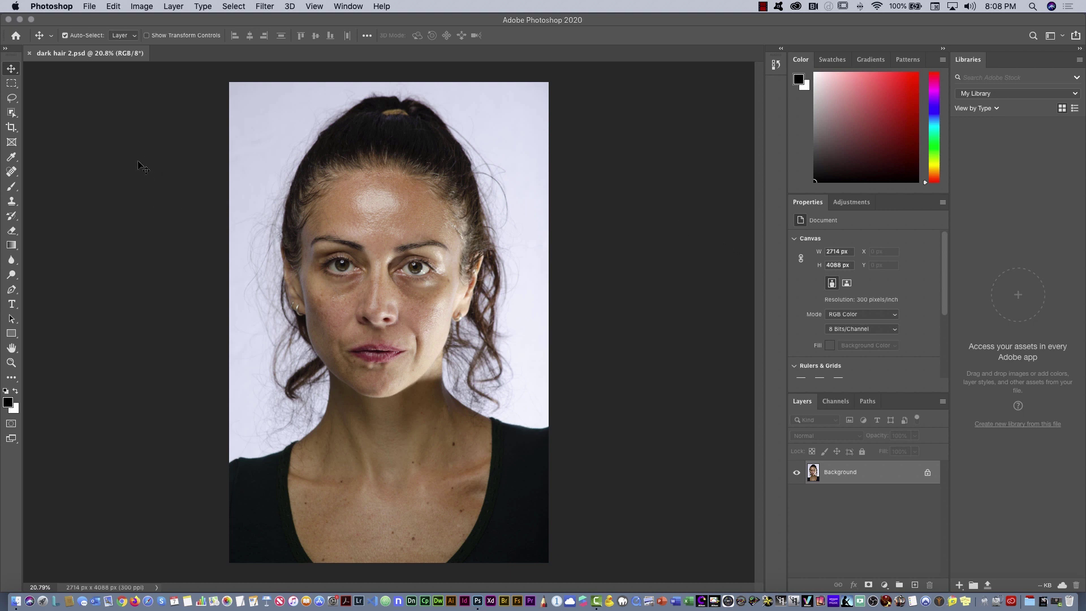
Select the woman with the Quick Selection tool's Select Subject command and open the selection in Select and Mask
{"action": "left_click", "coordinate": [9, 115]}
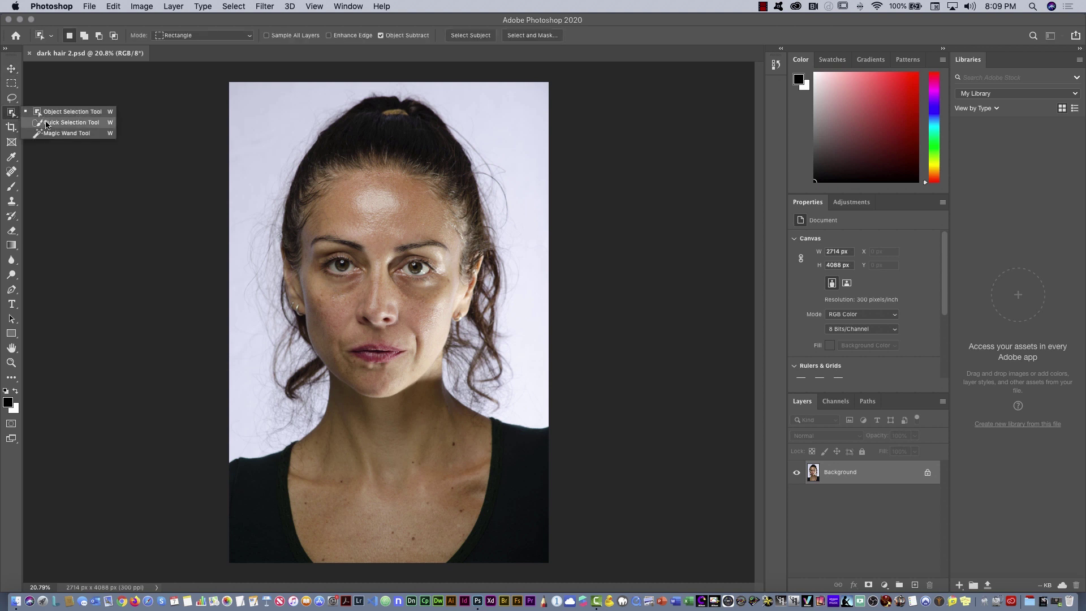
{"action": "left_click", "coordinate": [47, 125]}
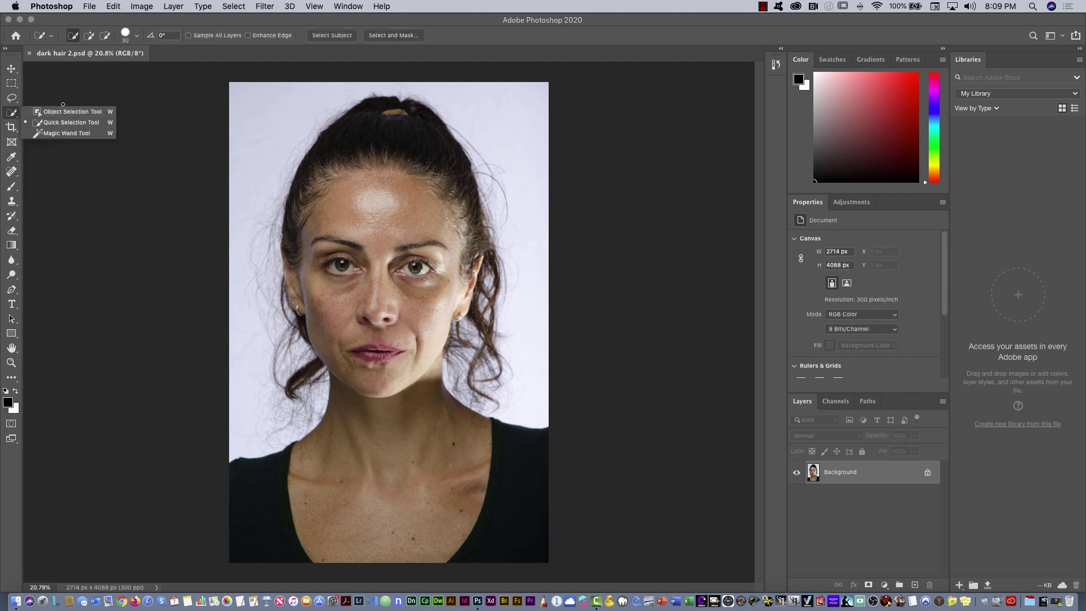
{"action": "left_click", "coordinate": [138, 109]}
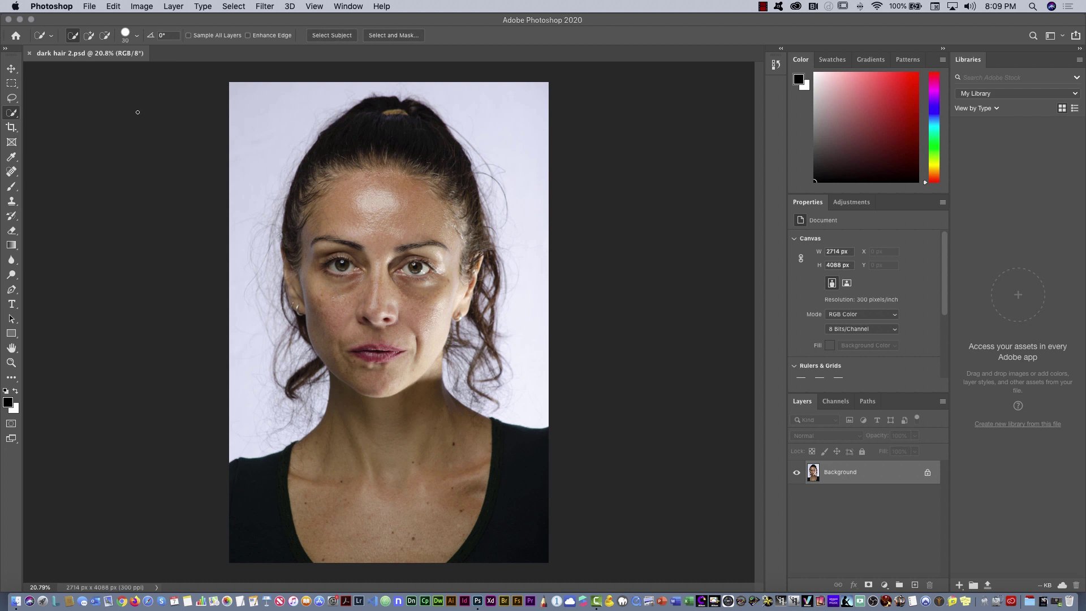
{"action": "left_click", "coordinate": [329, 36]}
{"action": "left_click", "coordinate": [394, 38]}
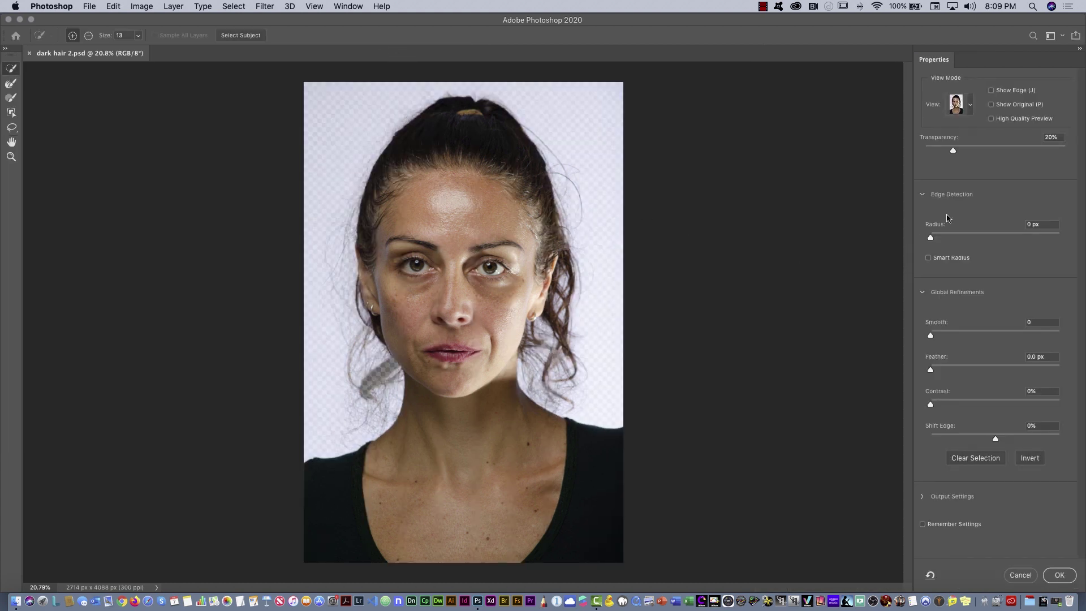
Set the edge detection radius to 22 px and preview the selection as an Overlay with 100% opacity
{"action": "left_click_drag", "start_coordinate": [931, 238], "coordinate": [993, 240]}
{"action": "left_click", "coordinate": [967, 109]}
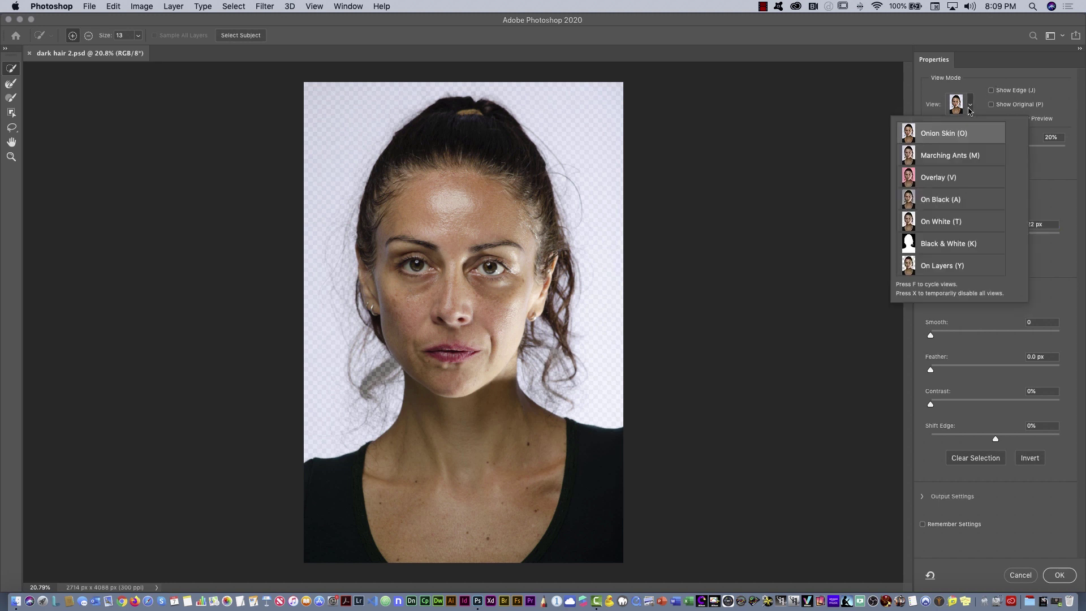
{"action": "left_click", "coordinate": [953, 180]}
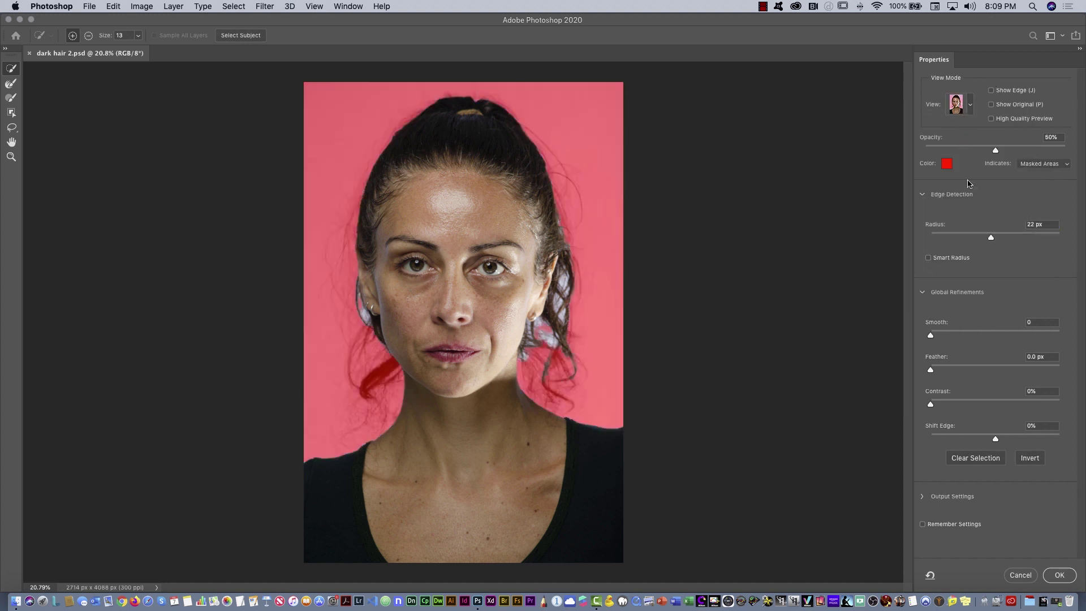
{"action": "left_click_drag", "start_coordinate": [997, 150], "coordinate": [1078, 154]}
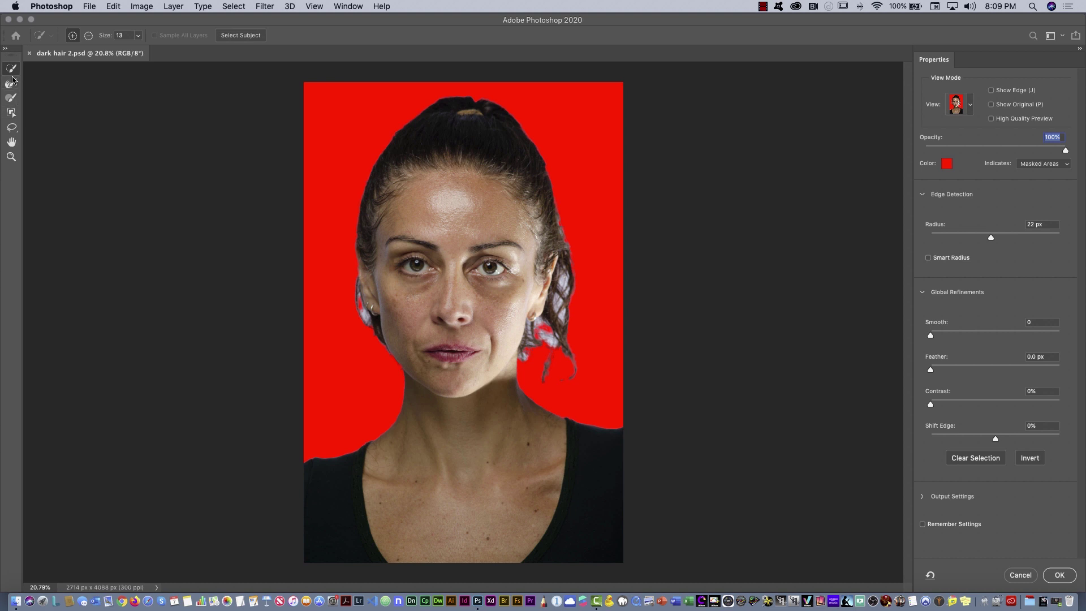
Refine the selection edge through the loose curls beside her ear with an enlarged Refine Edge brush and accept the selection
{"action": "left_click", "coordinate": [12, 85]}
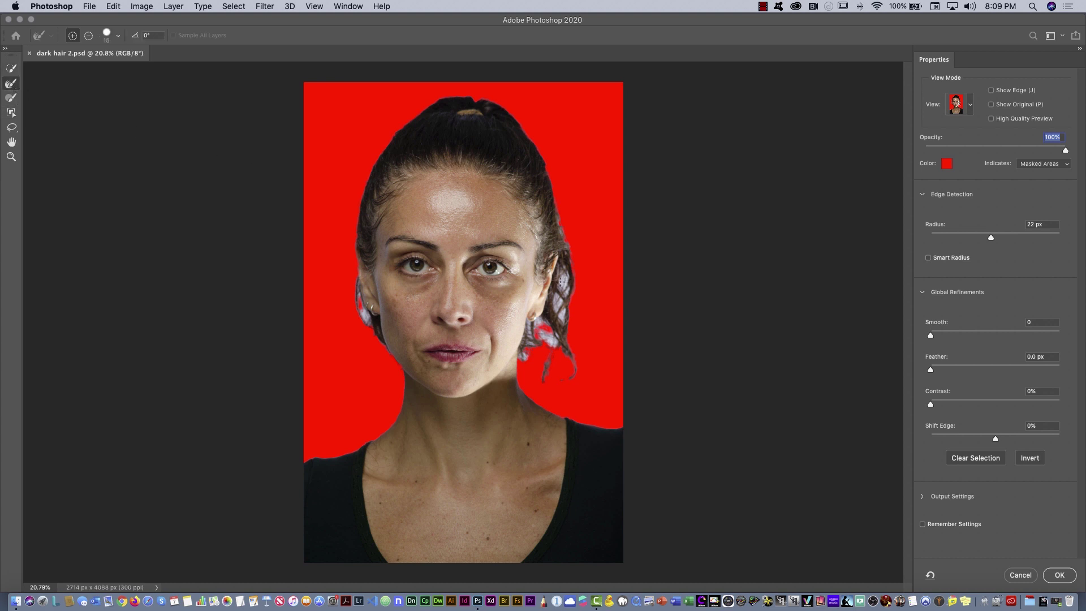
{"action": "key", "text": "bracketright"}
{"action": "key", "text": "bracketright"}
{"action": "key", "text": "bracketright"}
{"action": "key", "text": "bracketright"}
{"action": "key", "text": "bracketright"}
{"action": "key", "text": "bracketright"}
{"action": "key", "text": "bracketright"}
{"action": "key", "text": "bracketright"}
{"action": "key", "text": "bracketright"}
{"action": "key", "text": "bracketright"}
{"action": "key", "text": "bracketright"}
{"action": "key", "text": "bracketright"}
{"action": "mouse_move", "coordinate": [562, 280]}
{"action": "left_mouse_down"}
{"action": "mouse_move", "coordinate": [564, 355]}
{"action": "mouse_move", "coordinate": [558, 362]}
{"action": "mouse_move", "coordinate": [549, 349]}
{"action": "left_mouse_up"}
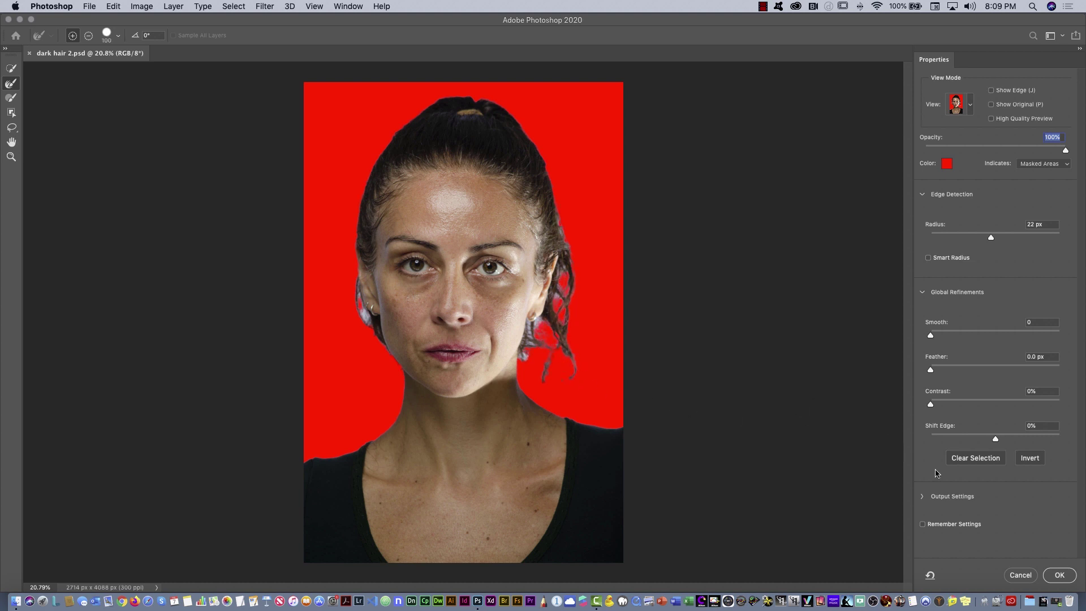
{"action": "left_click", "coordinate": [1059, 574]}
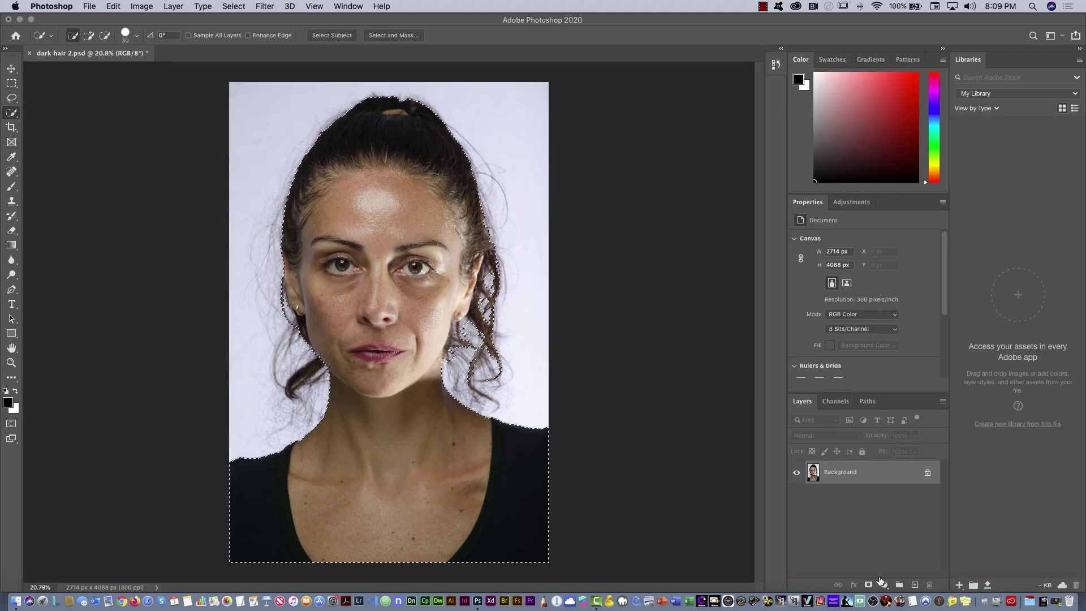
Add a layer mask from the selection and enlarge the layer thumbnails
{"action": "left_click", "coordinate": [868, 584]}
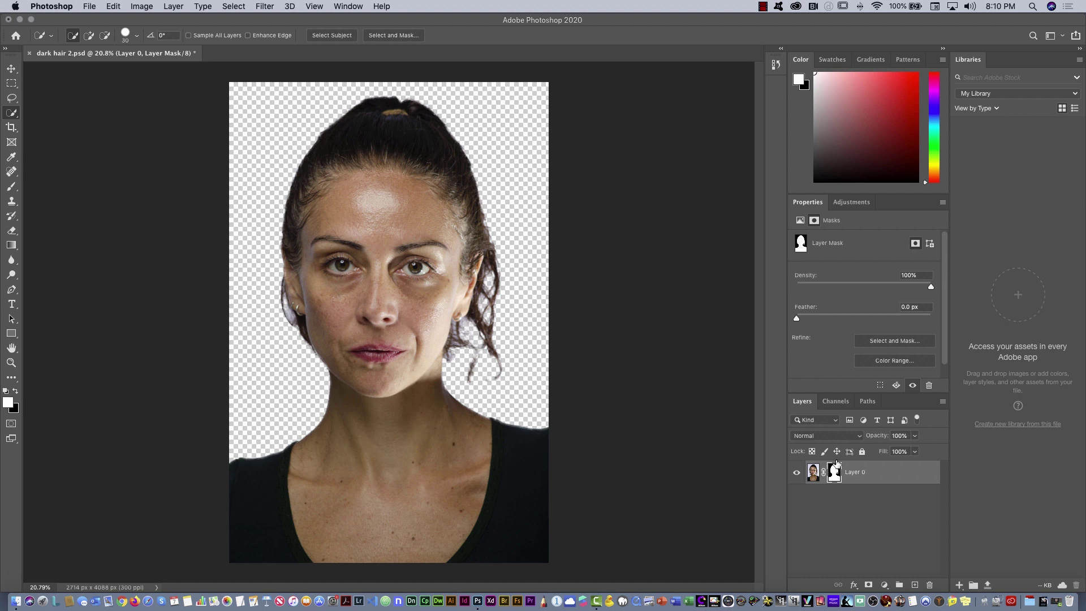
{"action": "right_click", "coordinate": [837, 504]}
{"action": "left_click", "coordinate": [868, 536]}
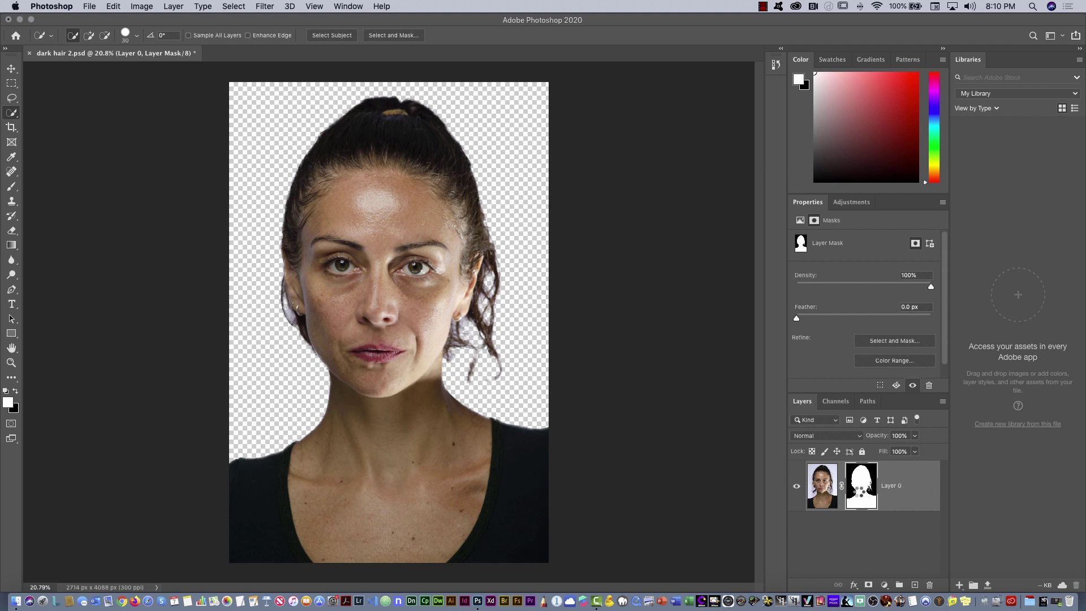
Inspect the layer mask on its own, return to the image, and delete the mask without applying it
{"action": "left_click", "coordinate": [862, 486], "text": "alt"}
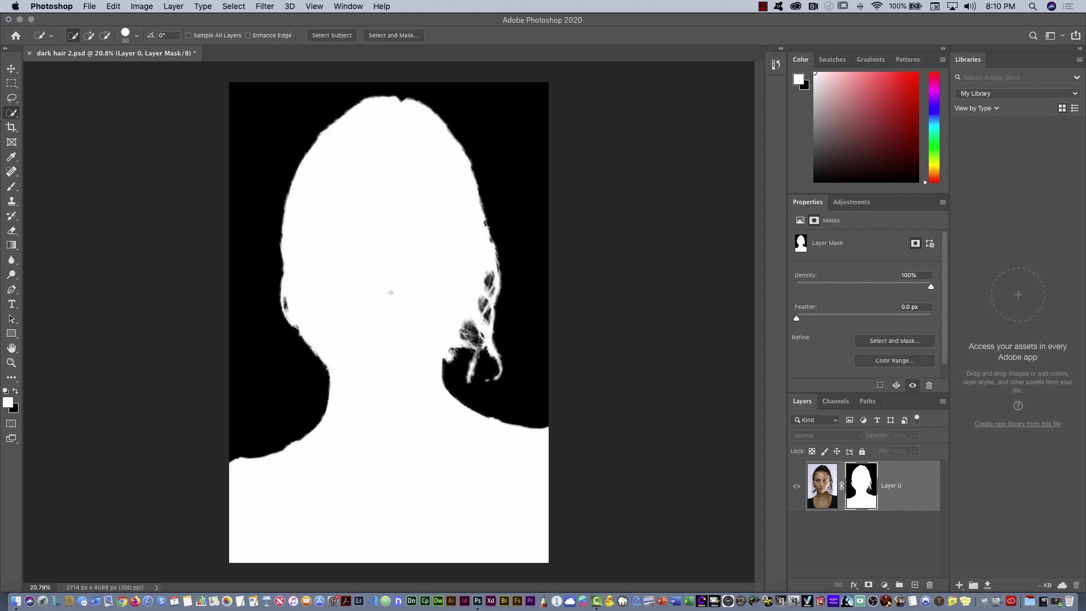
{"action": "left_click", "coordinate": [826, 485]}
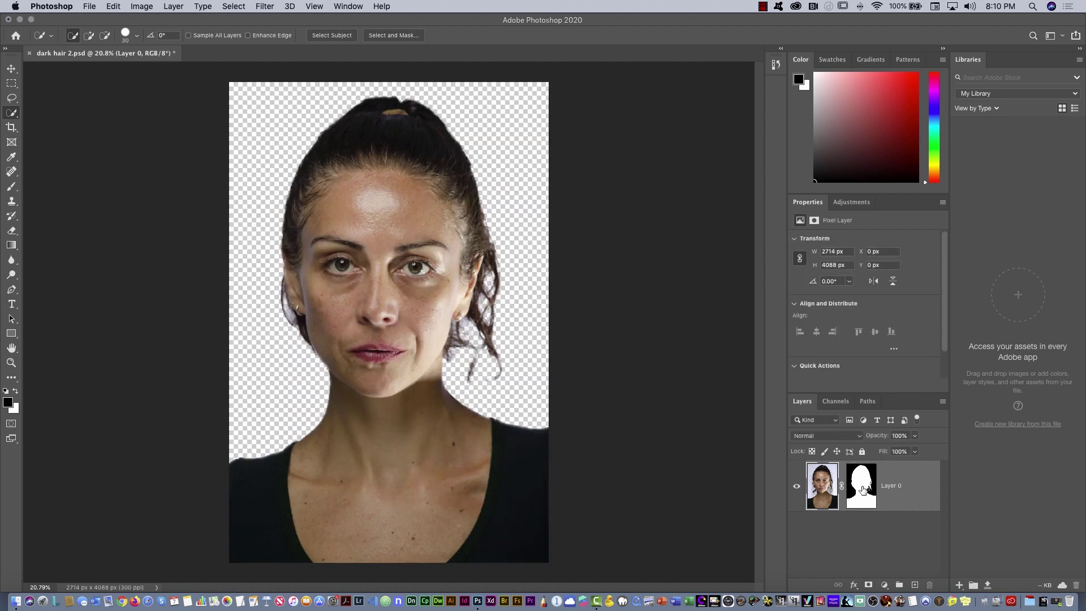
{"action": "left_click_drag", "start_coordinate": [861, 490], "coordinate": [929, 584]}
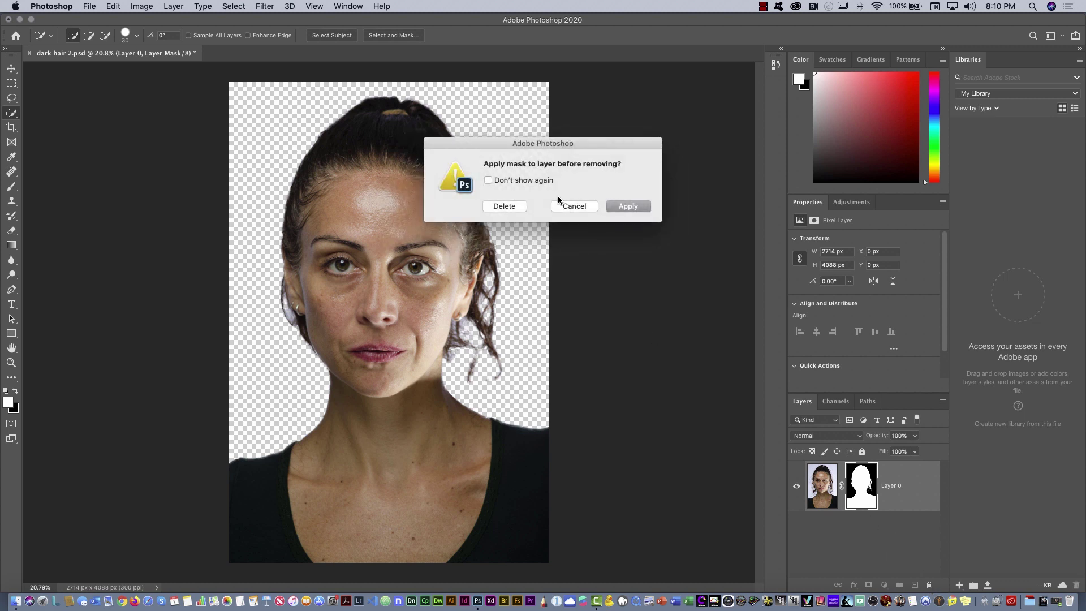
{"action": "left_click", "coordinate": [517, 207]}
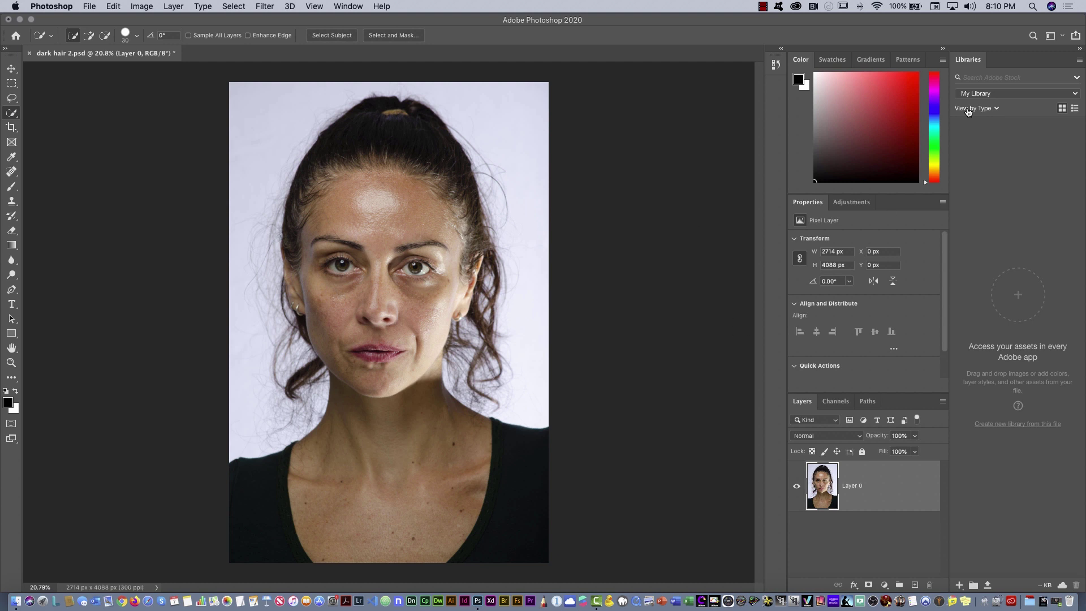
Collapse the Libraries, Color and Properties panels to make room for the layer list
{"action": "left_click", "coordinate": [1079, 50]}
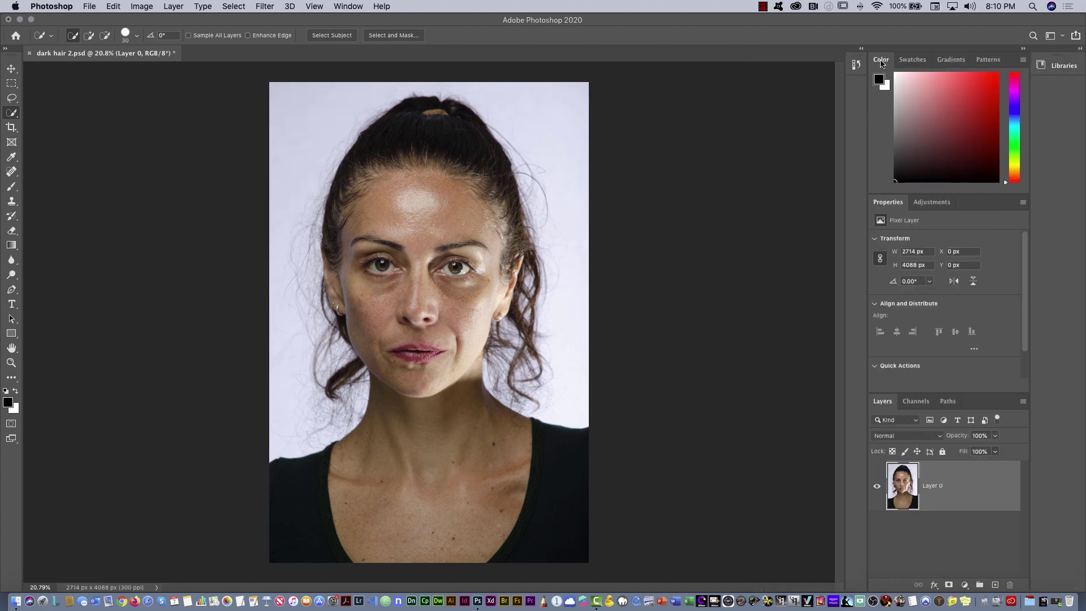
{"action": "left_click", "coordinate": [881, 61]}
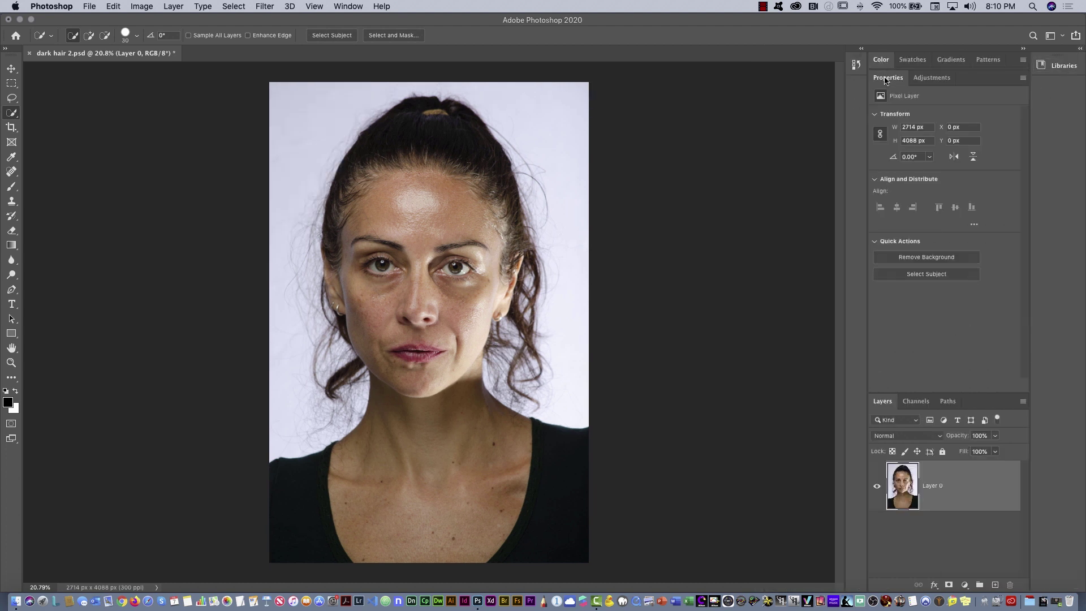
{"action": "left_click", "coordinate": [886, 79]}
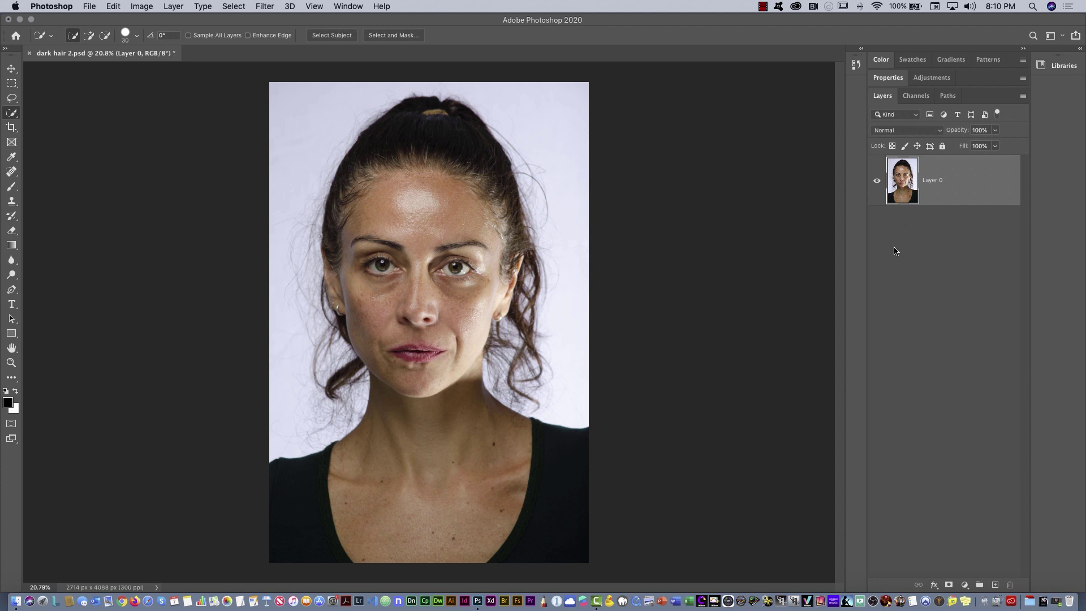
Show the image's channels and set their thumbnails to Large
{"action": "left_click", "coordinate": [923, 98]}
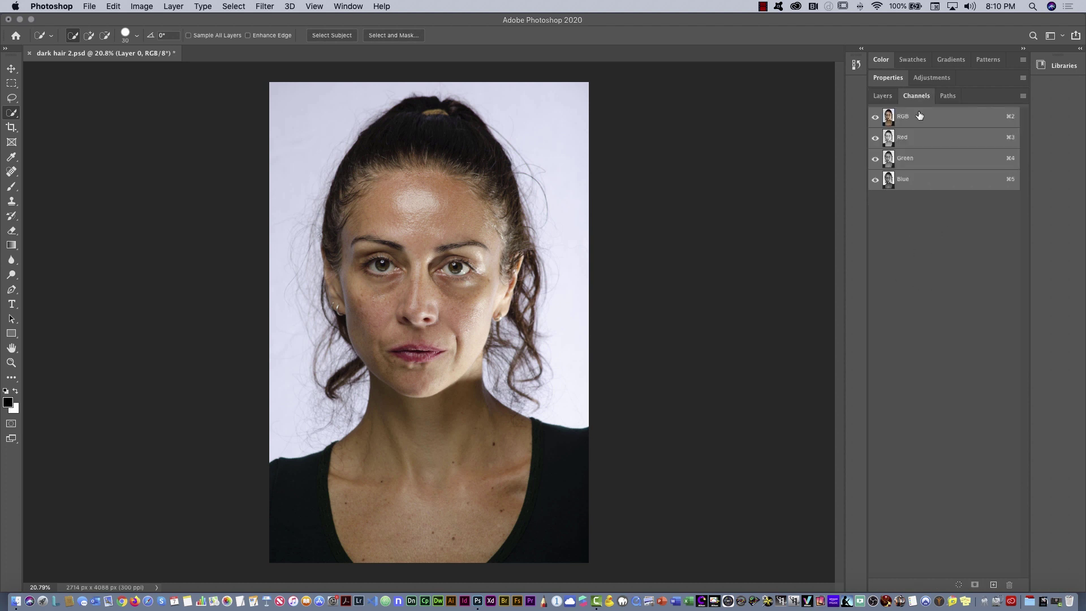
{"action": "right_click", "coordinate": [926, 238]}
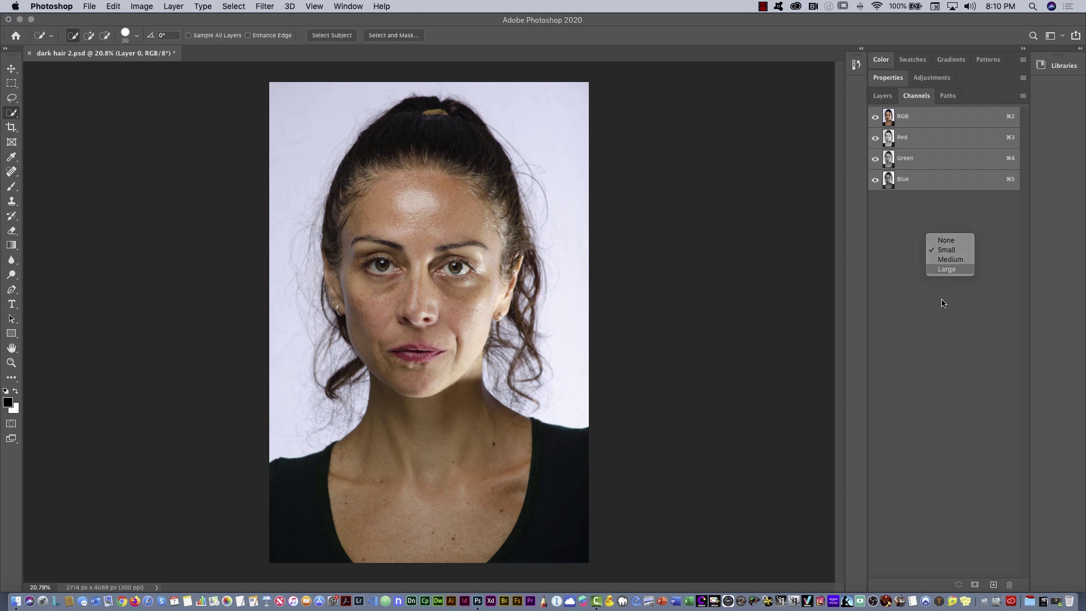
{"action": "key", "text": "Return"}
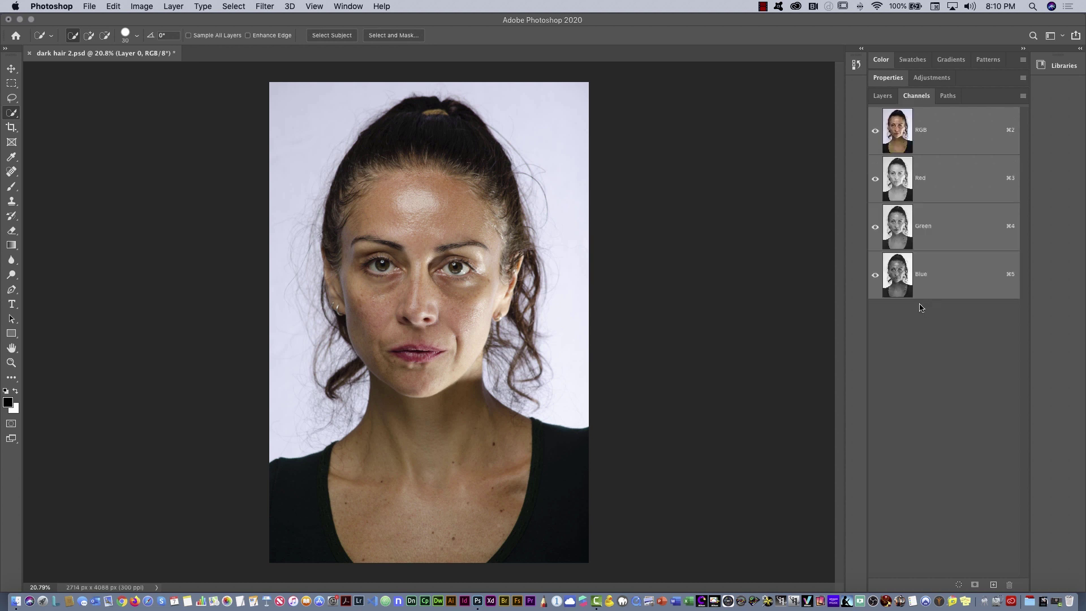
{"action": "left_click", "coordinate": [886, 100]}
{"action": "left_click", "coordinate": [913, 101]}
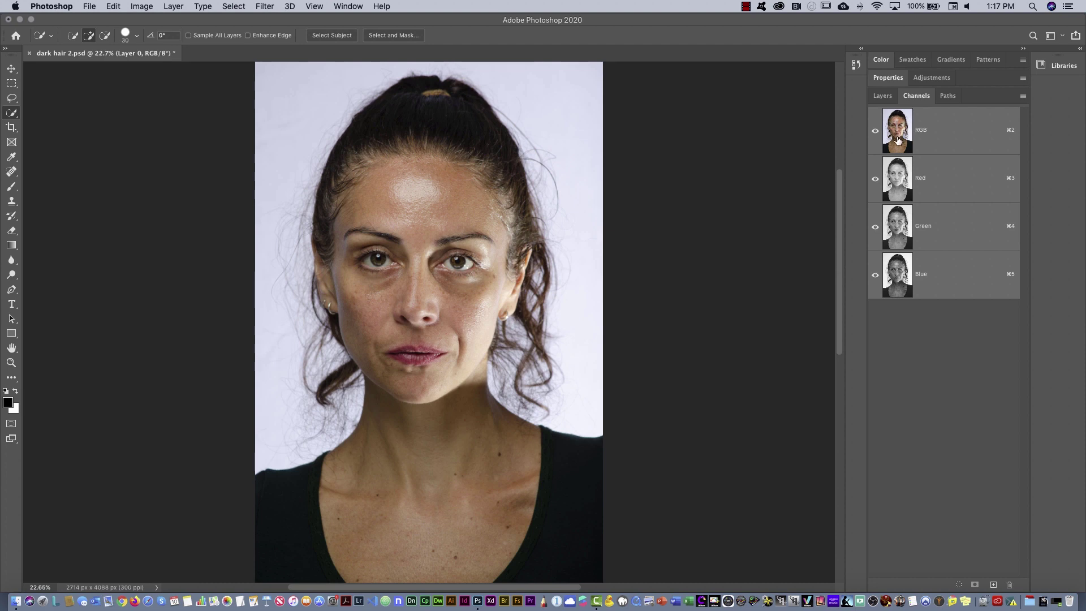
View the Red, Green and Blue channels one at a time to judge the contrast between hair and background
{"action": "left_click", "coordinate": [901, 188]}
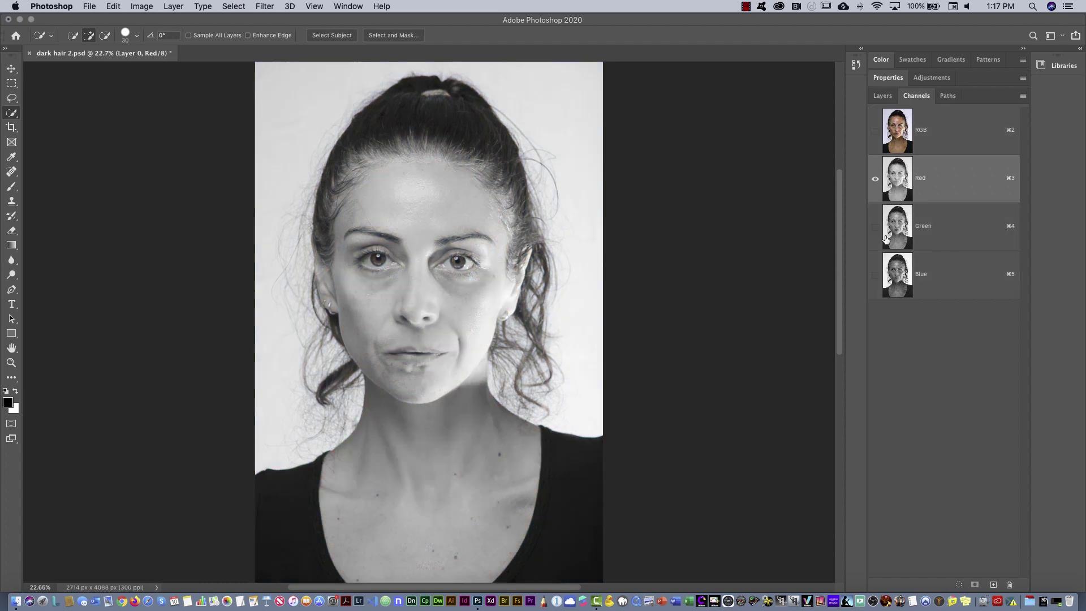
{"action": "left_click", "coordinate": [897, 231]}
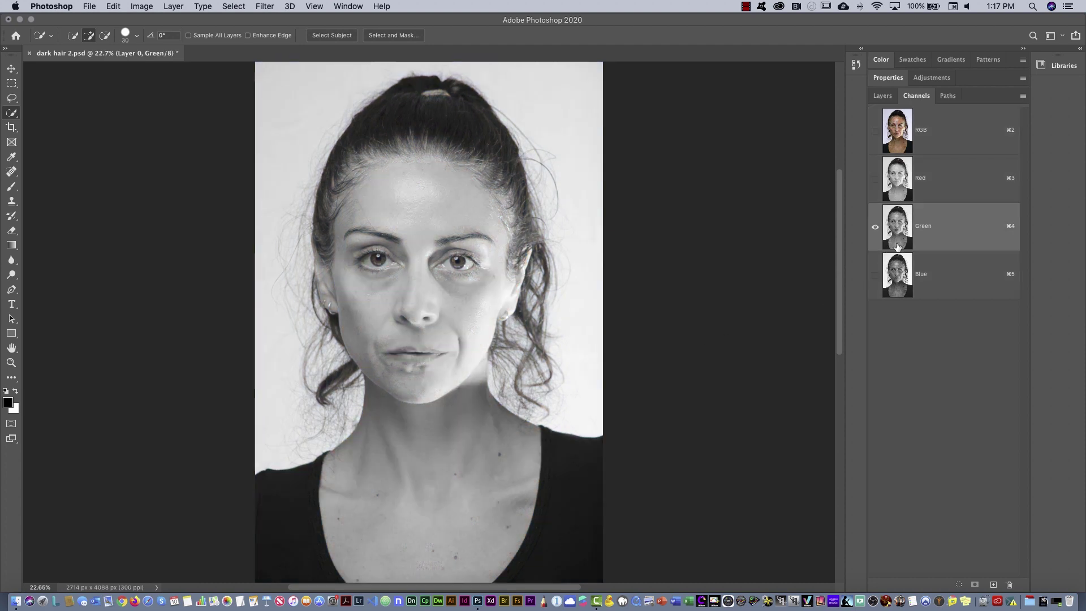
{"action": "left_click", "coordinate": [901, 270]}
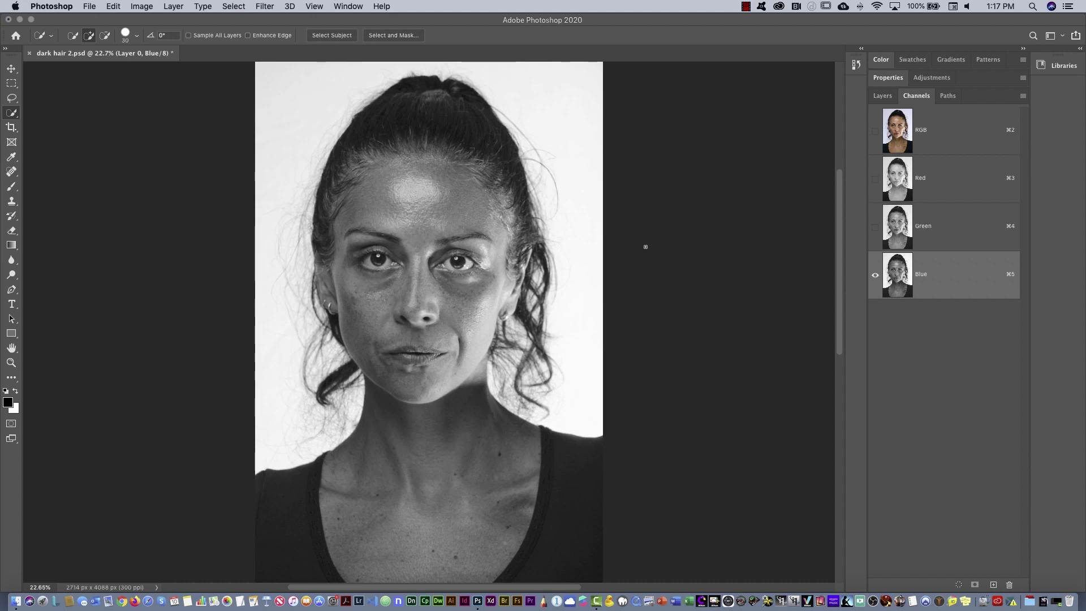
Compare the Red, Green and Blue channels up close along the flyaway hairs beside her forehead and ear
{"action": "left_click_drag", "start_coordinate": [585, 260], "coordinate": [659, 226]}
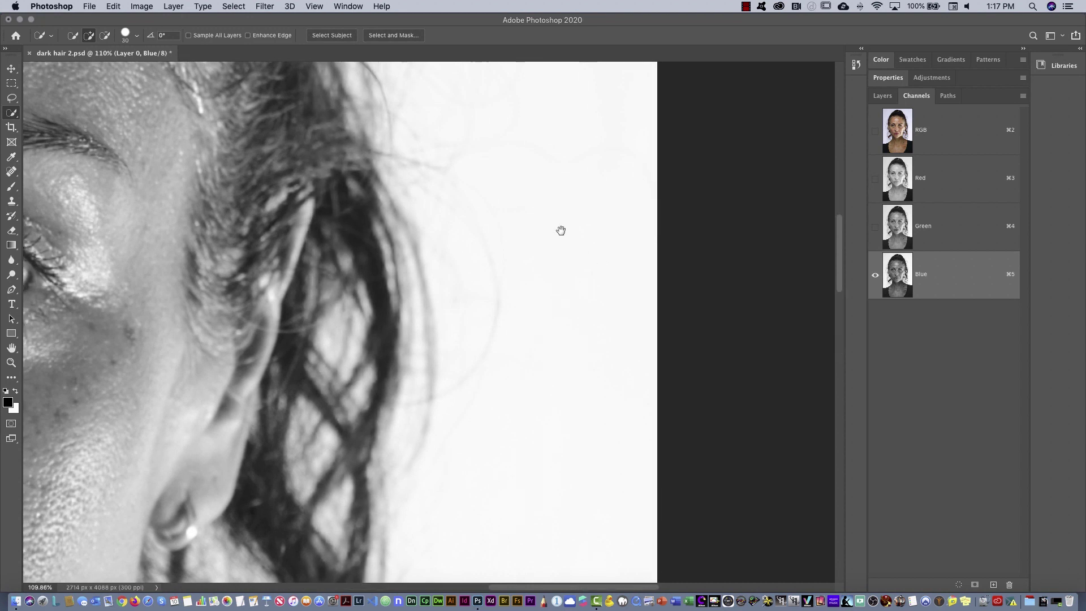
{"action": "left_click_drag", "start_coordinate": [560, 230], "coordinate": [541, 419]}
{"action": "left_click_drag", "start_coordinate": [506, 218], "coordinate": [521, 288]}
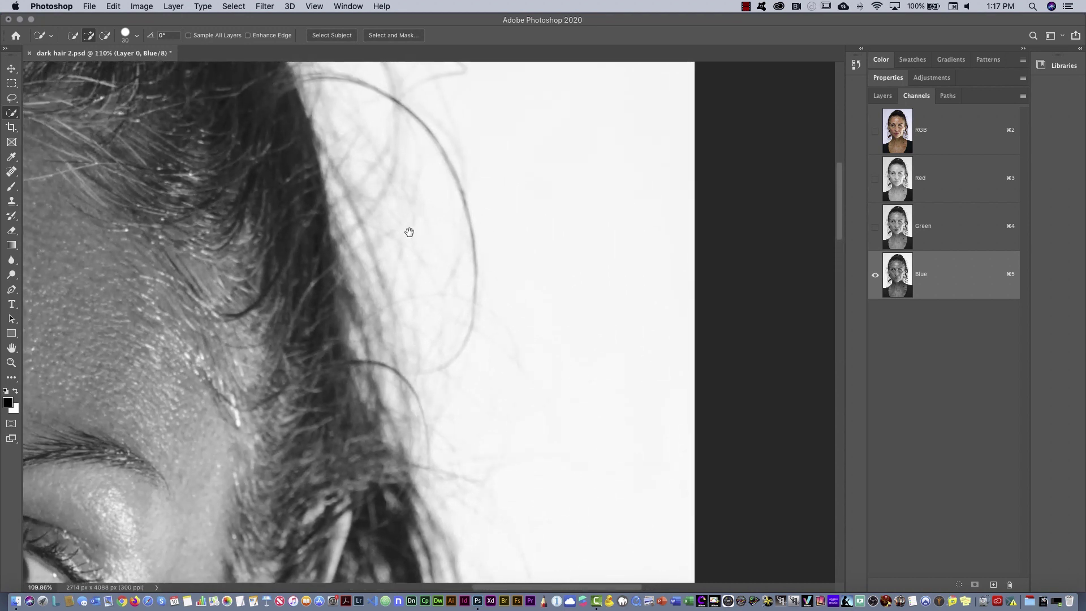
{"action": "left_click", "coordinate": [903, 179]}
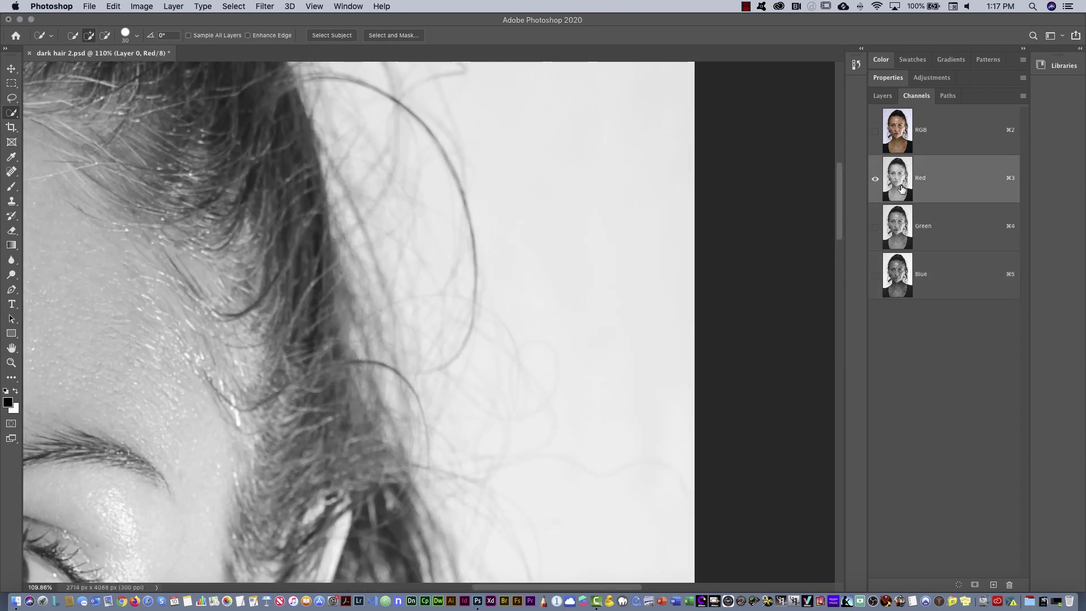
{"action": "left_click", "coordinate": [899, 221]}
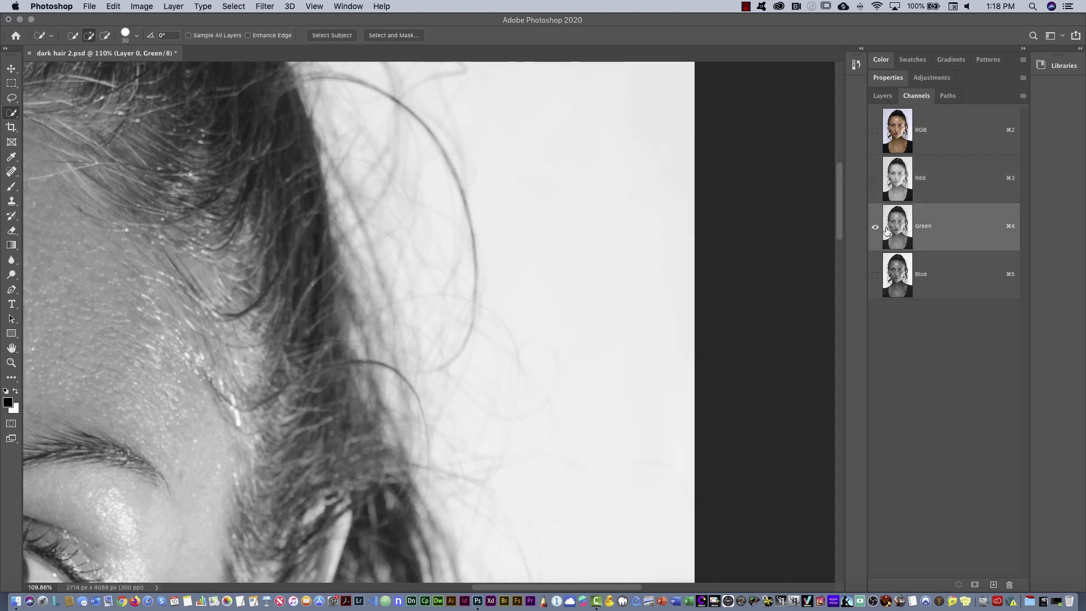
{"action": "left_click", "coordinate": [905, 280]}
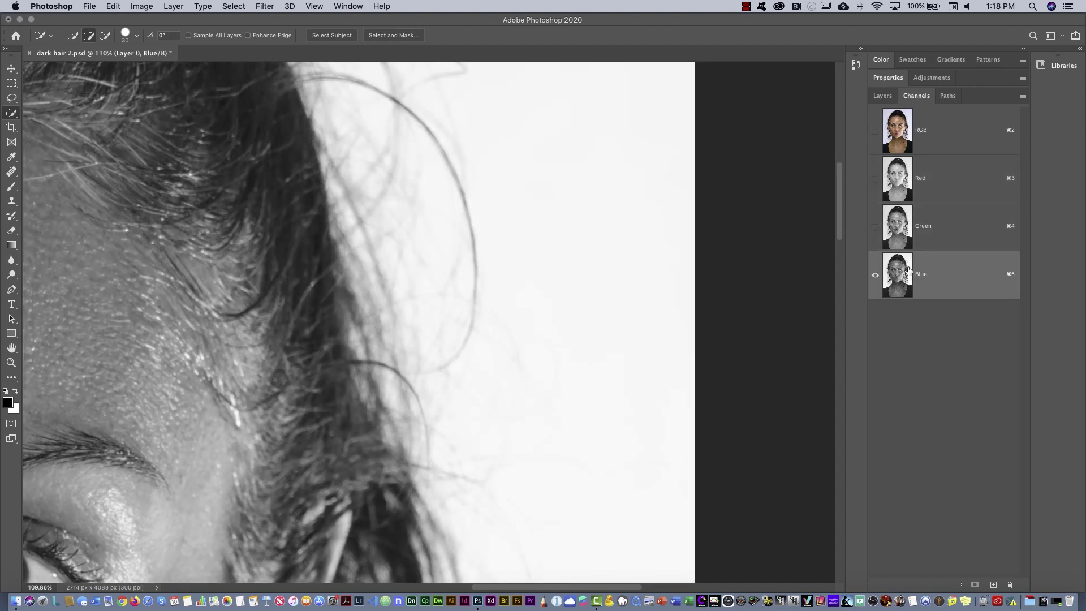
{"action": "left_click", "coordinate": [902, 229]}
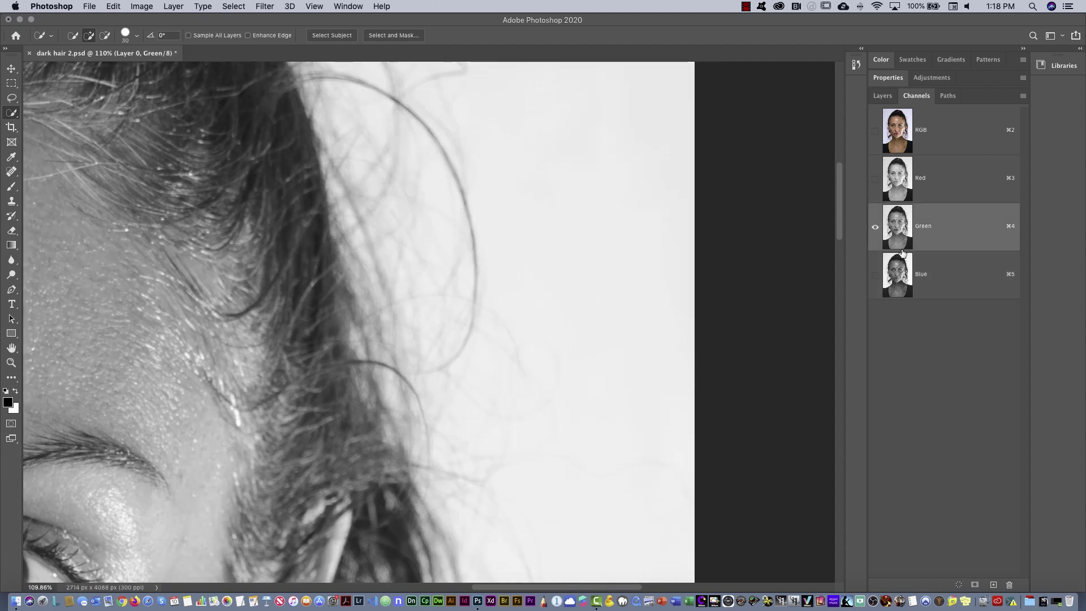
{"action": "left_click", "coordinate": [906, 274]}
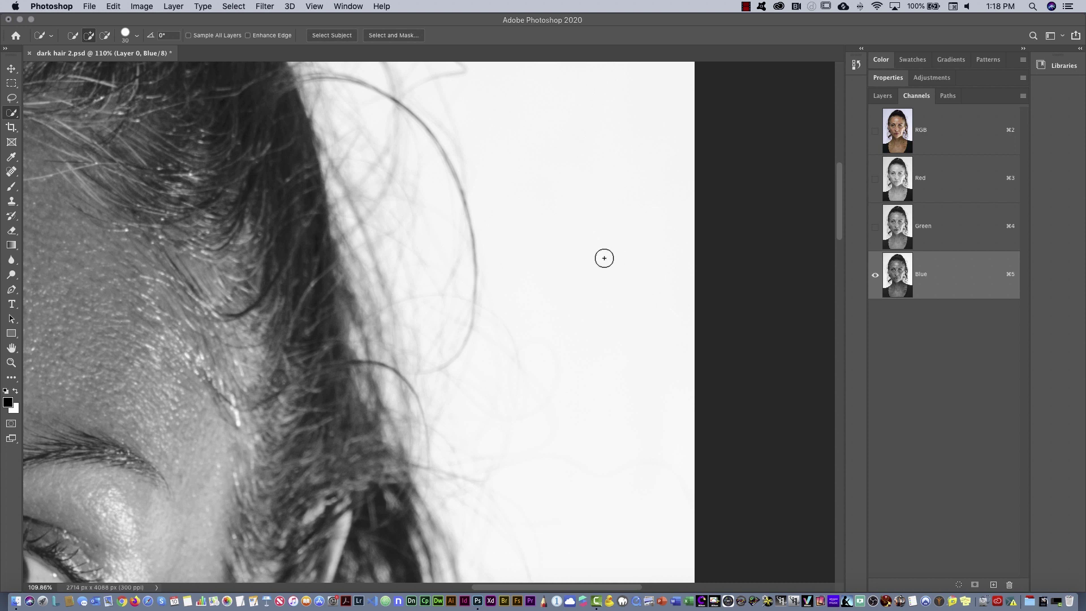
Restore the full-color RGB composite at the overall portrait view and return to the layer list
{"action": "key", "text": "super+0"}
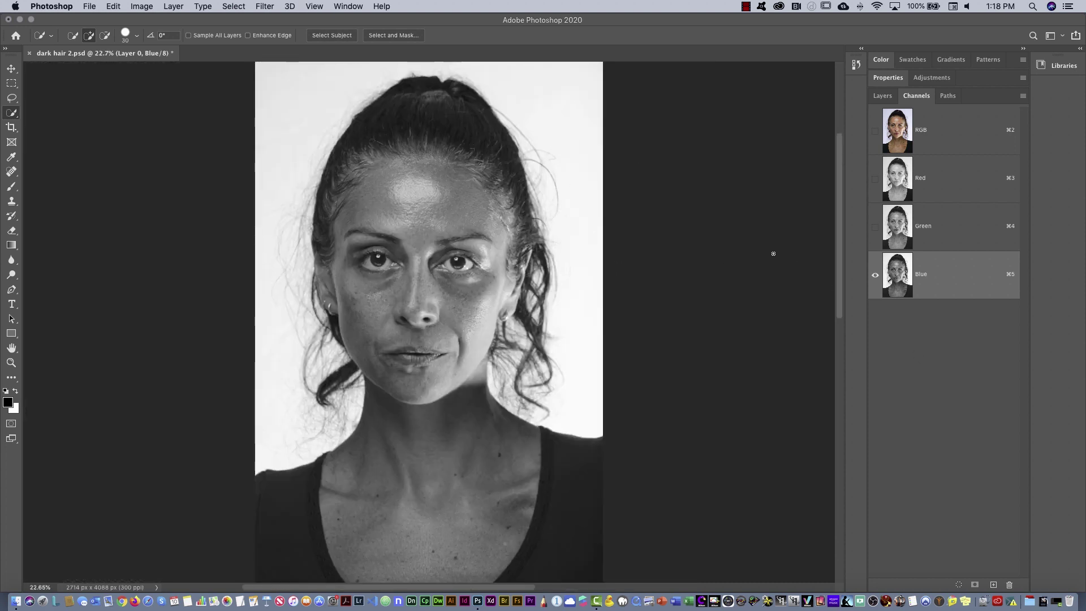
{"action": "left_click", "coordinate": [905, 138]}
{"action": "left_click", "coordinate": [882, 96]}
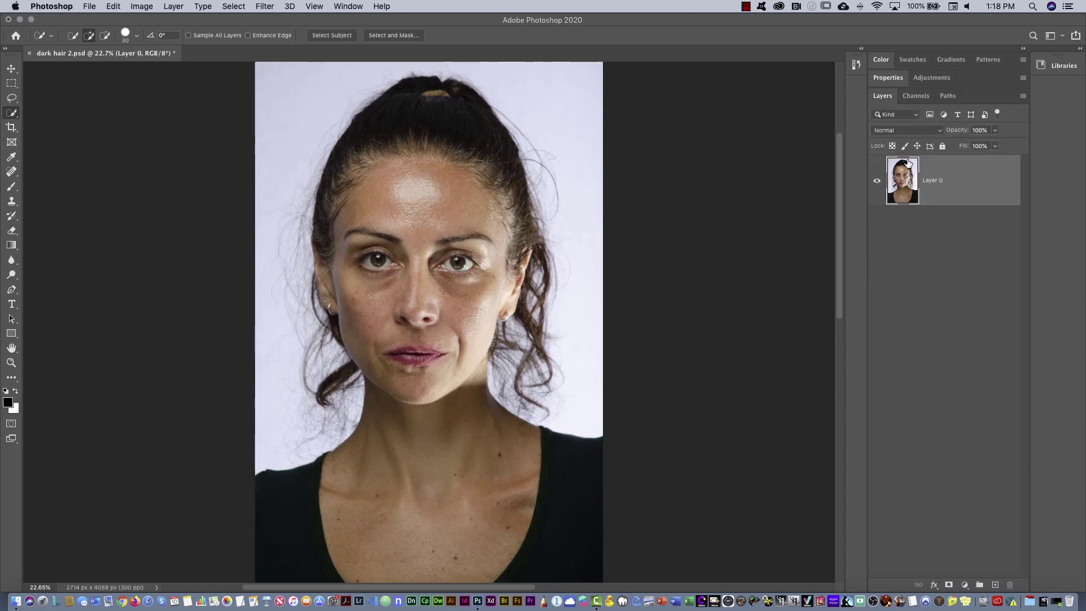
Duplicate the Blue channel and invert the copy
{"action": "left_click", "coordinate": [917, 99]}
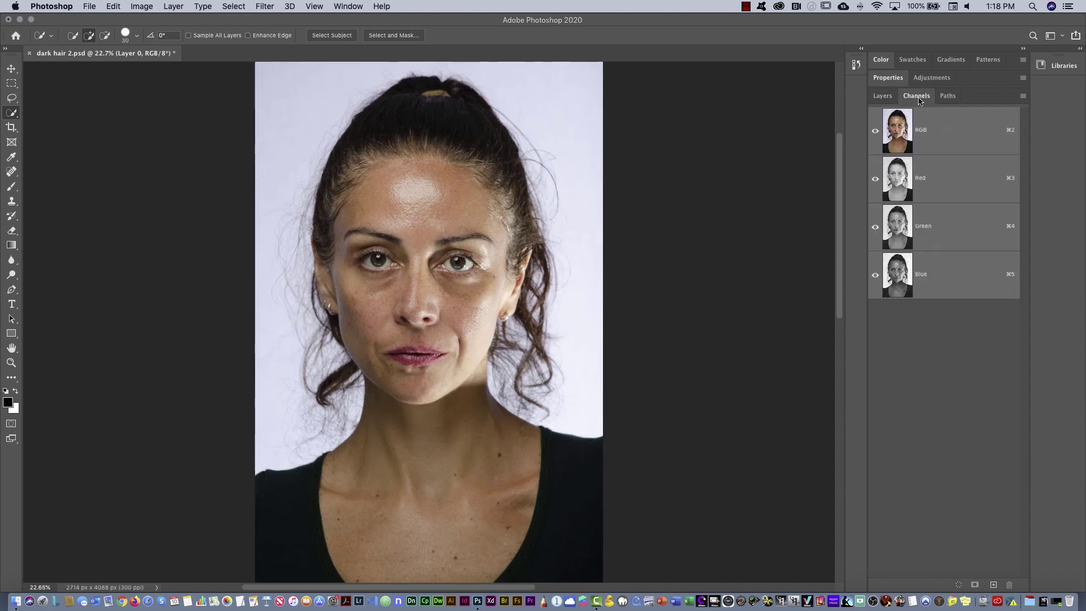
{"action": "left_click", "coordinate": [906, 269]}
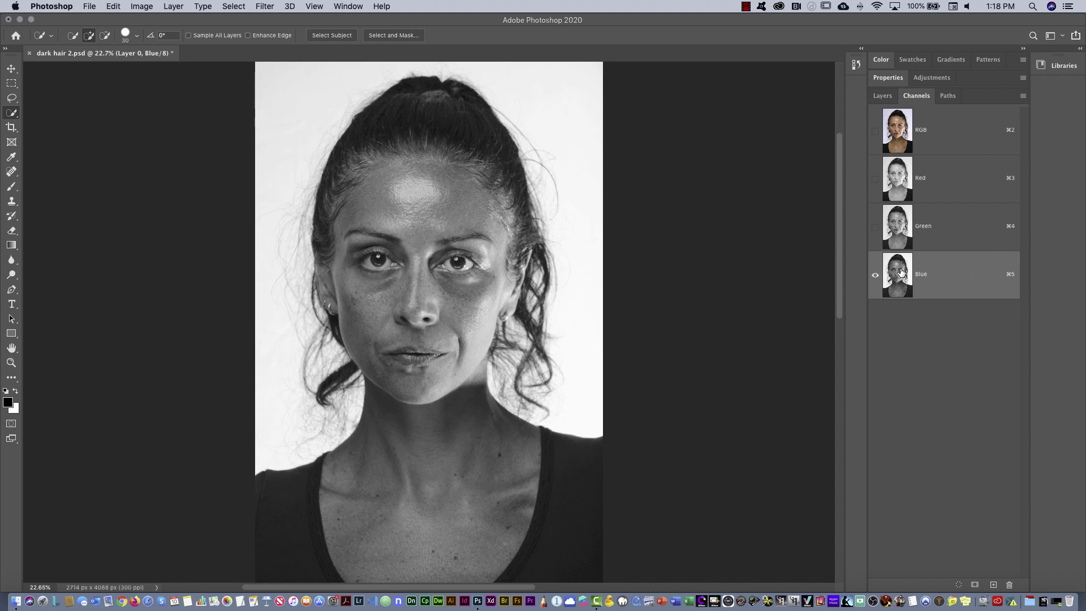
{"action": "left_click_drag", "start_coordinate": [902, 272], "coordinate": [993, 585]}
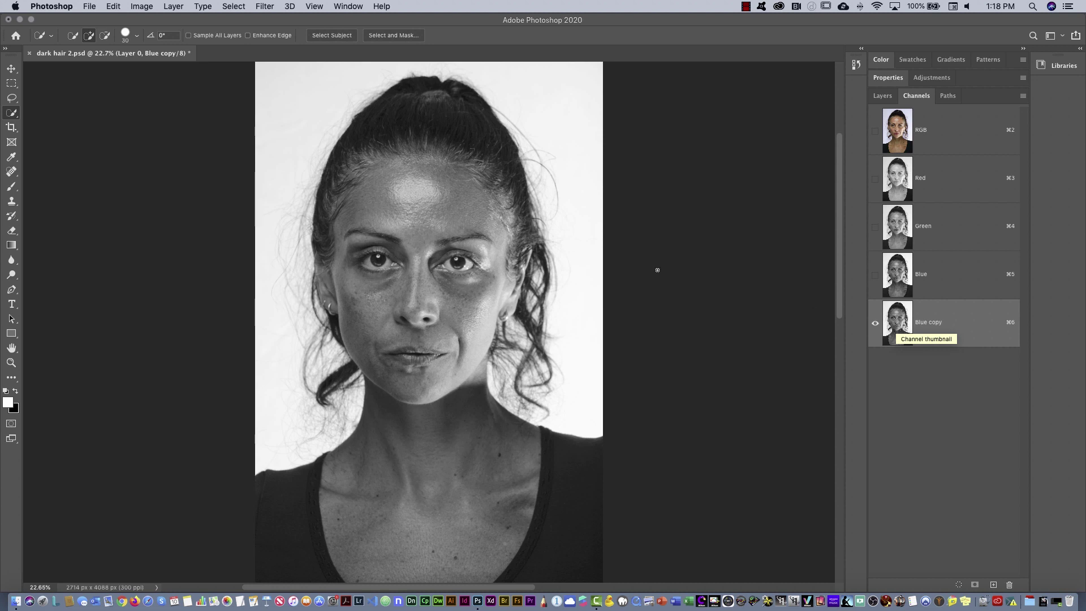
{"action": "left_click", "coordinate": [140, 8]}
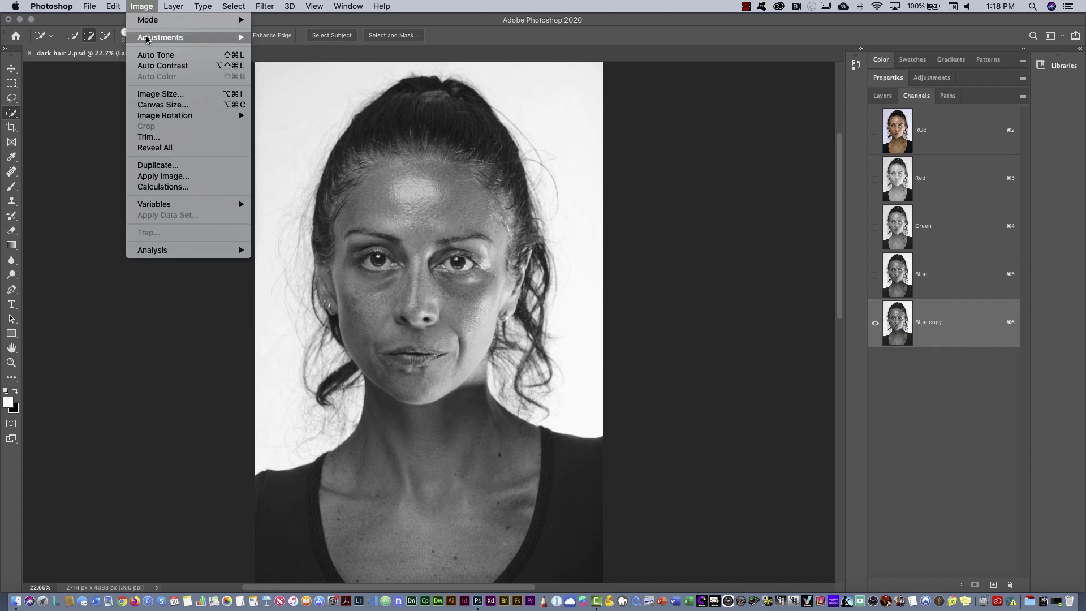
{"action": "mouse_move", "coordinate": [146, 38]}
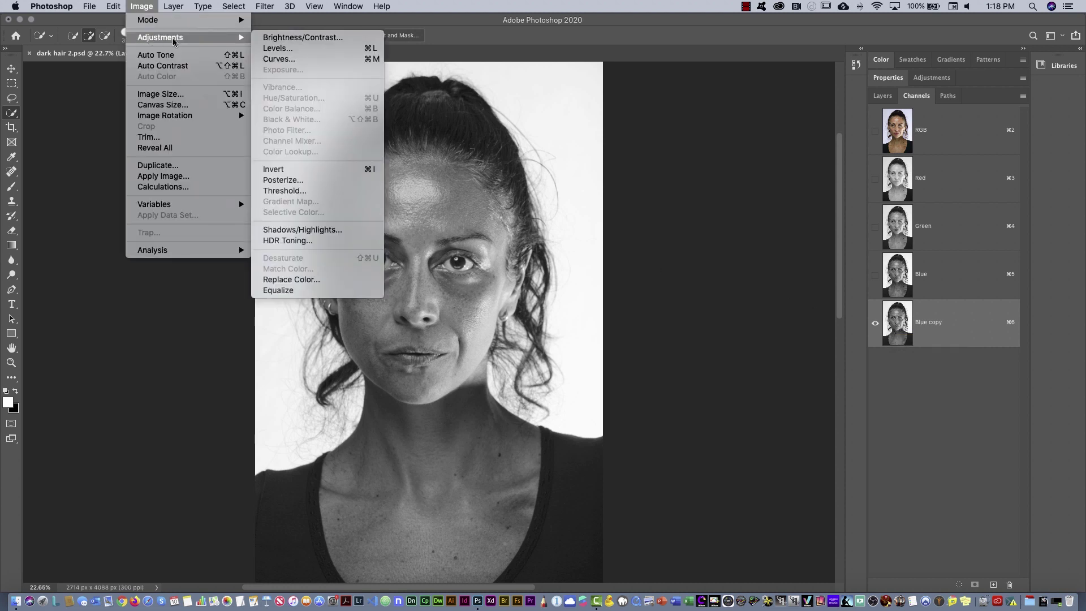
{"action": "left_click", "coordinate": [328, 170]}
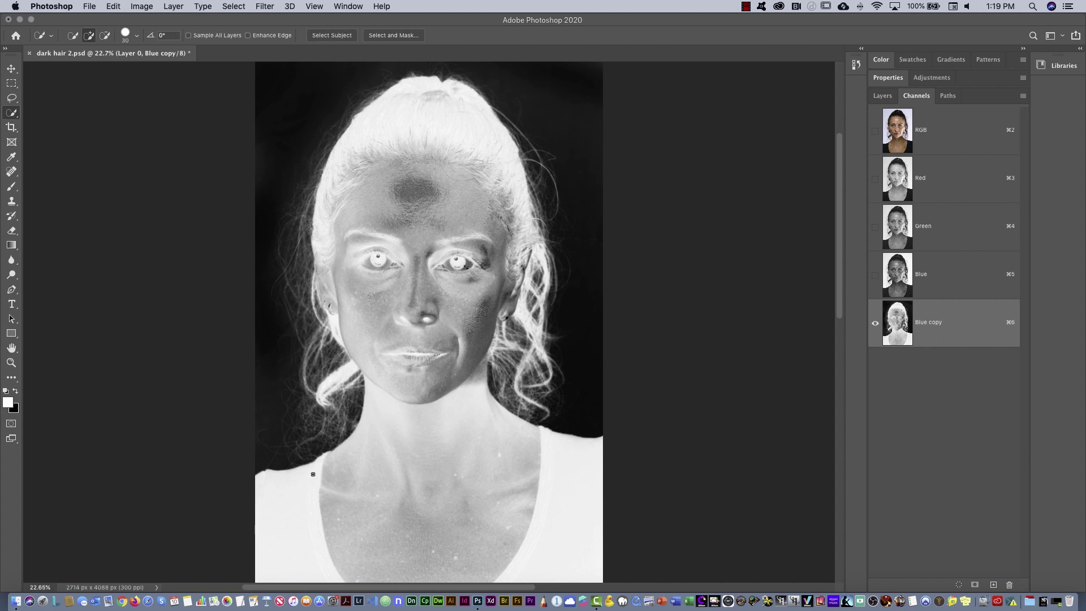
Quick-select the woman's body, neck, face and ears on the inverted channel, subtracting the hair with a 59 px brush
{"action": "mouse_move", "coordinate": [313, 474]}
{"action": "left_mouse_down"}
{"action": "mouse_move", "coordinate": [381, 433]}
{"action": "mouse_move", "coordinate": [388, 394]}
{"action": "mouse_move", "coordinate": [315, 485]}
{"action": "mouse_move", "coordinate": [312, 475]}
{"action": "mouse_move", "coordinate": [282, 506]}
{"action": "mouse_move", "coordinate": [322, 530]}
{"action": "mouse_move", "coordinate": [597, 504]}
{"action": "left_mouse_up"}
{"action": "mouse_move", "coordinate": [475, 366]}
{"action": "left_mouse_down"}
{"action": "mouse_move", "coordinate": [457, 231]}
{"action": "mouse_move", "coordinate": [444, 194]}
{"action": "mouse_move", "coordinate": [416, 178]}
{"action": "mouse_move", "coordinate": [385, 185]}
{"action": "mouse_move", "coordinate": [369, 205]}
{"action": "mouse_move", "coordinate": [386, 280]}
{"action": "mouse_move", "coordinate": [383, 385]}
{"action": "left_mouse_up"}
{"action": "left_click", "coordinate": [136, 36]}
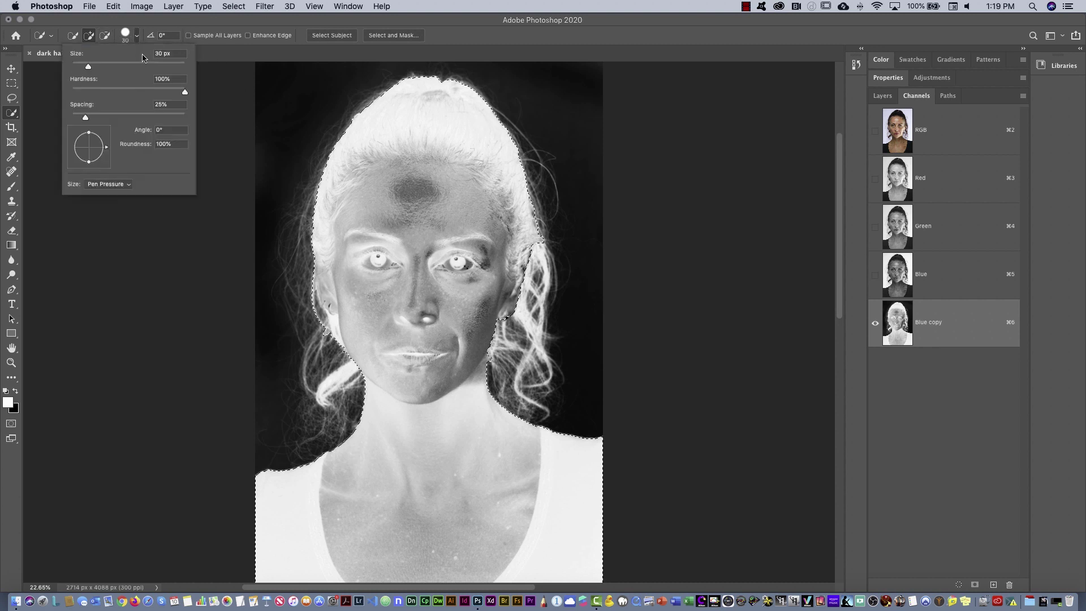
{"action": "left_click_drag", "start_coordinate": [88, 66], "coordinate": [108, 66]}
{"action": "left_click", "coordinate": [107, 43]}
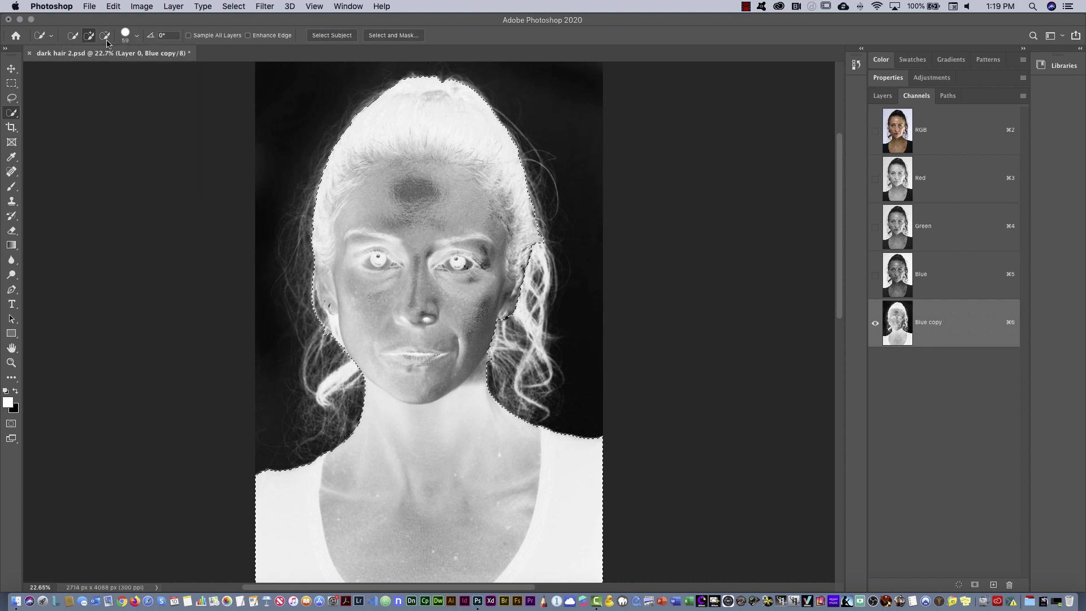
{"action": "left_click", "coordinate": [104, 35]}
{"action": "mouse_move", "coordinate": [416, 97]}
{"action": "left_mouse_down"}
{"action": "mouse_move", "coordinate": [344, 135]}
{"action": "mouse_move", "coordinate": [319, 187]}
{"action": "mouse_move", "coordinate": [317, 242]}
{"action": "mouse_move", "coordinate": [428, 102]}
{"action": "mouse_move", "coordinate": [481, 126]}
{"action": "mouse_move", "coordinate": [519, 176]}
{"action": "mouse_move", "coordinate": [533, 241]}
{"action": "left_mouse_up"}
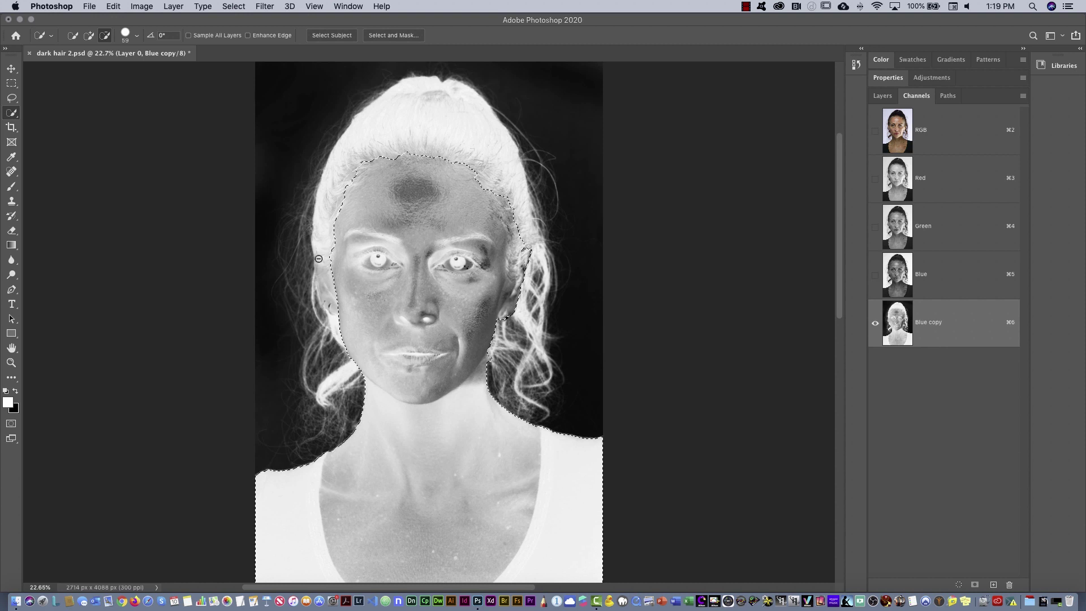
{"action": "left_click", "coordinate": [89, 35]}
{"action": "key", "text": "alt"}
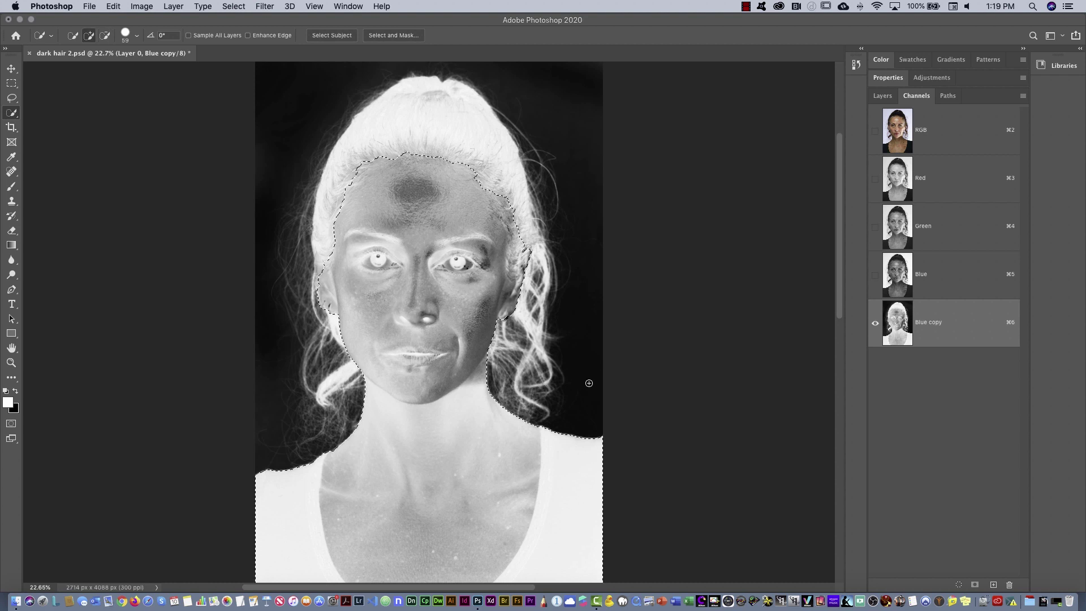
Open the selection in Select and Mask and set the red overlay's opacity to 86%
{"action": "left_click", "coordinate": [394, 35]}
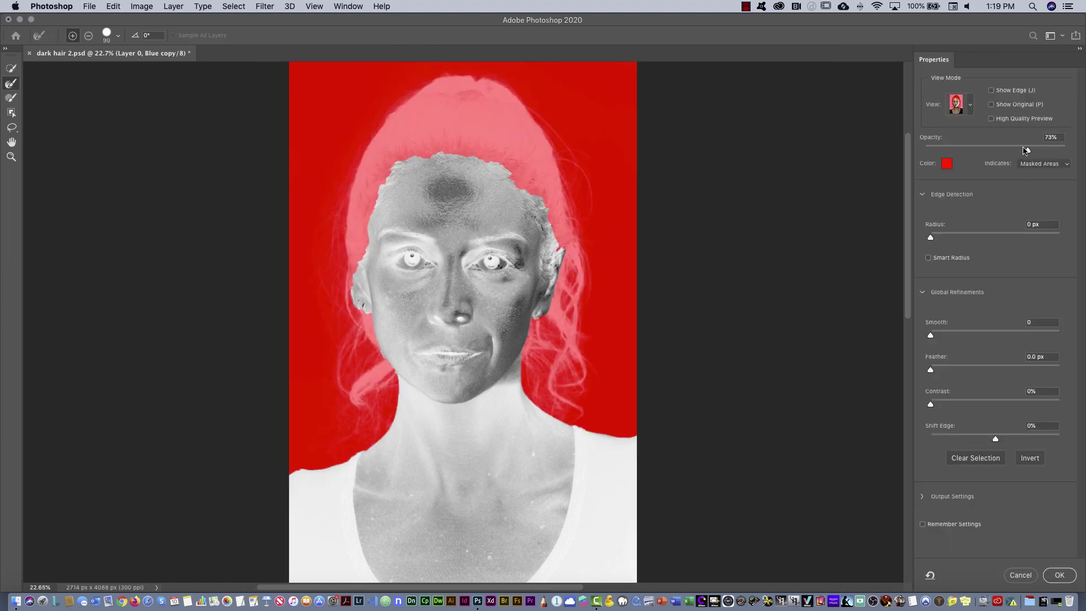
{"action": "left_click_drag", "start_coordinate": [1032, 151], "coordinate": [1045, 154]}
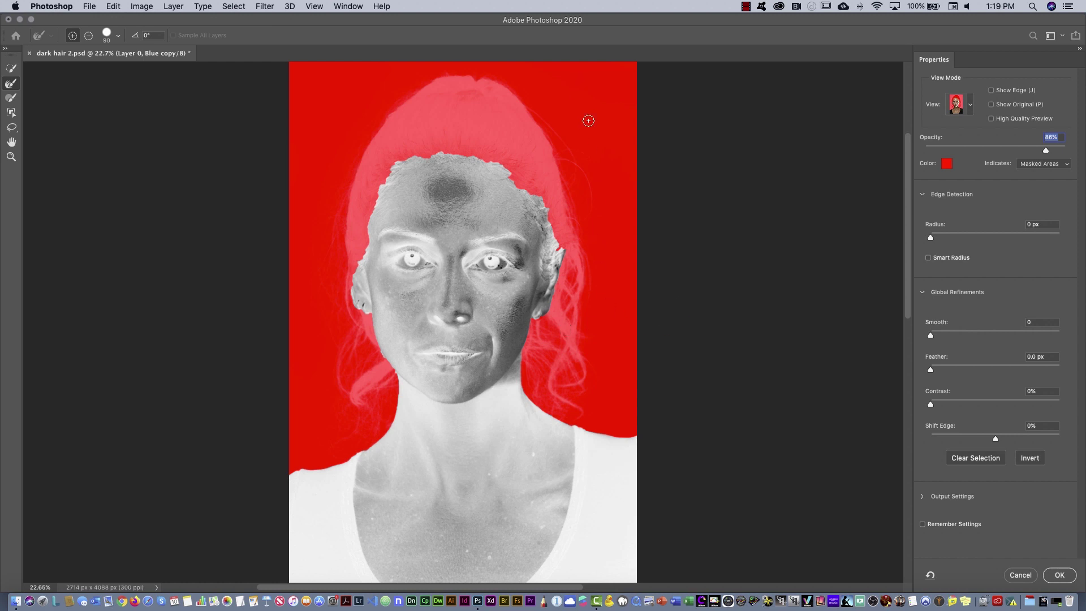
{"action": "left_click", "coordinate": [967, 105]}
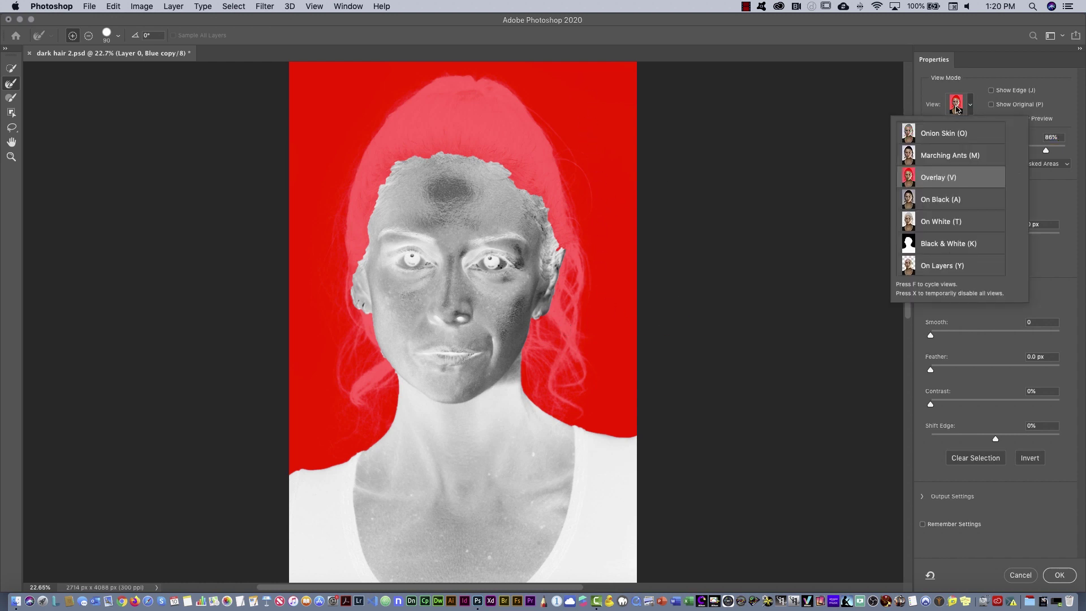
{"action": "left_click", "coordinate": [969, 106]}
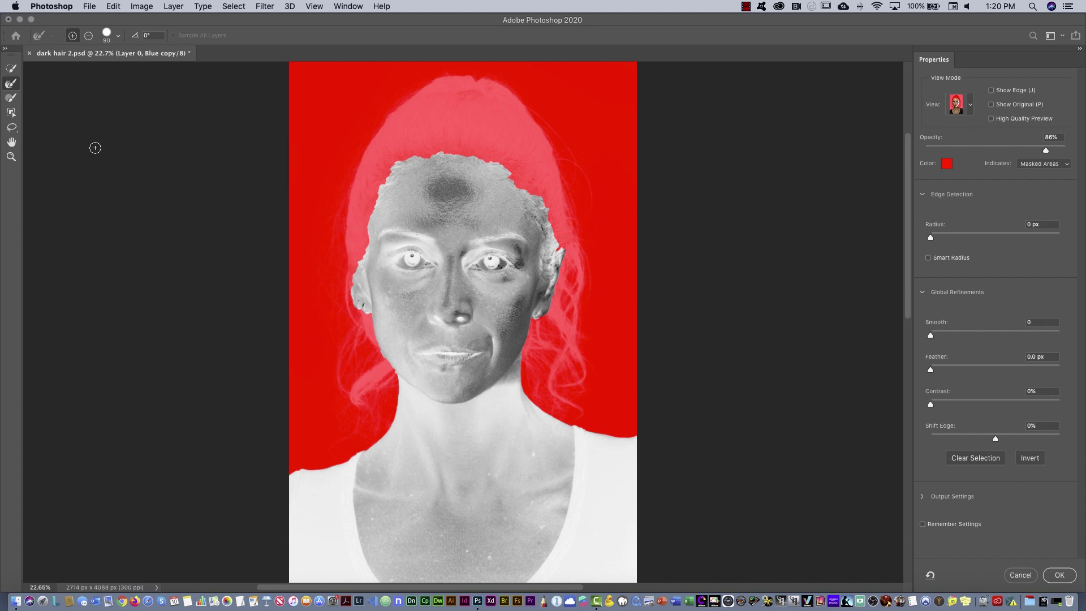
Set the Select and Mask brush to subtract from the selection and try an edge-detection Radius of 8 px
{"action": "left_click", "coordinate": [11, 156]}
{"action": "left_click_drag", "start_coordinate": [464, 294], "coordinate": [488, 282]}
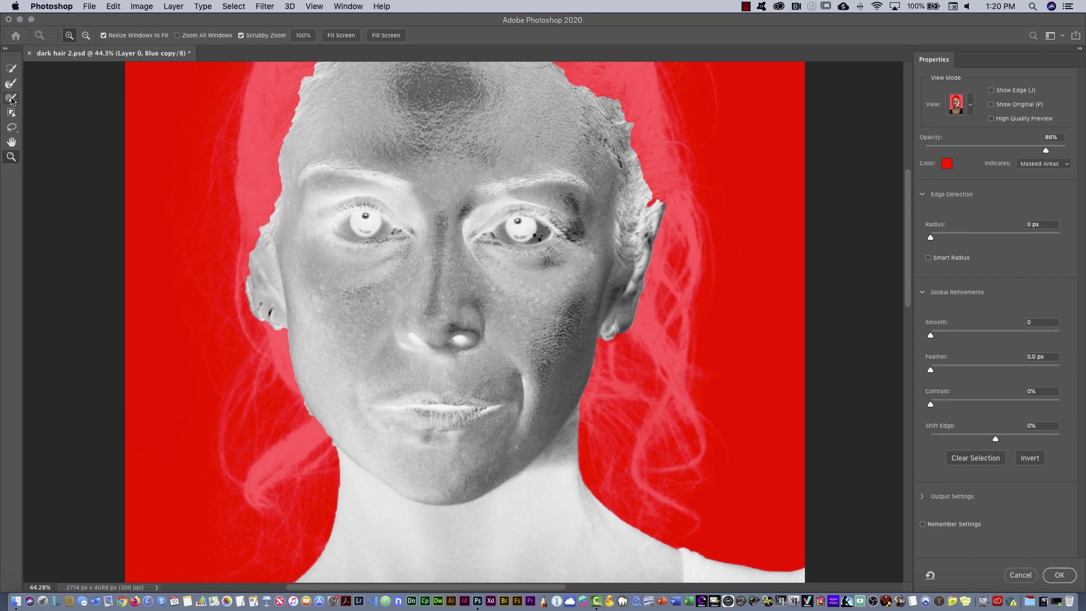
{"action": "left_click", "coordinate": [11, 98]}
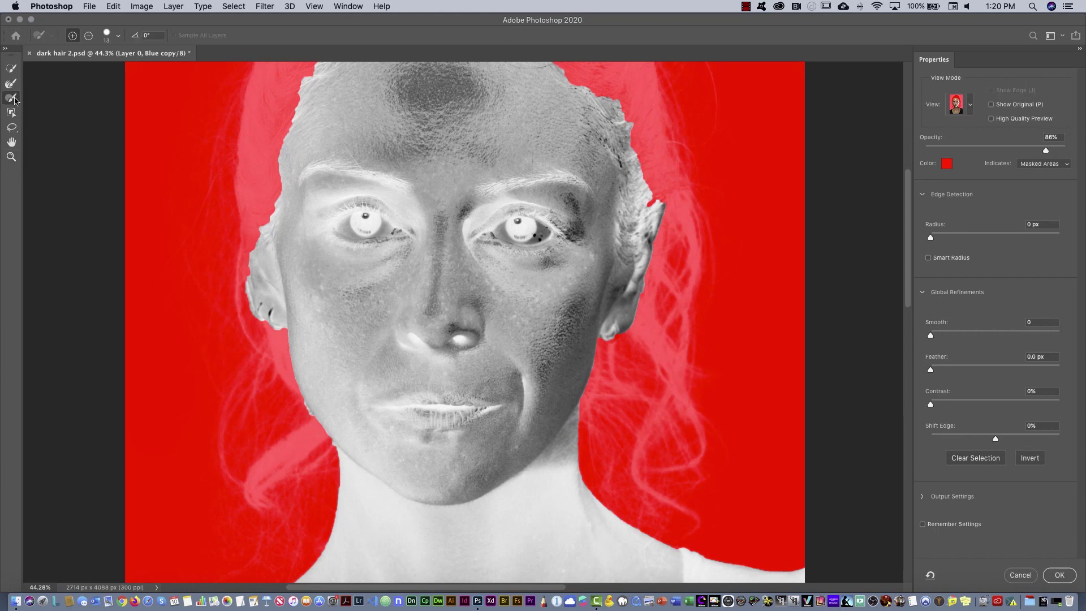
{"action": "left_click", "coordinate": [88, 36]}
{"action": "left_click_drag", "start_coordinate": [522, 381], "coordinate": [574, 436]}
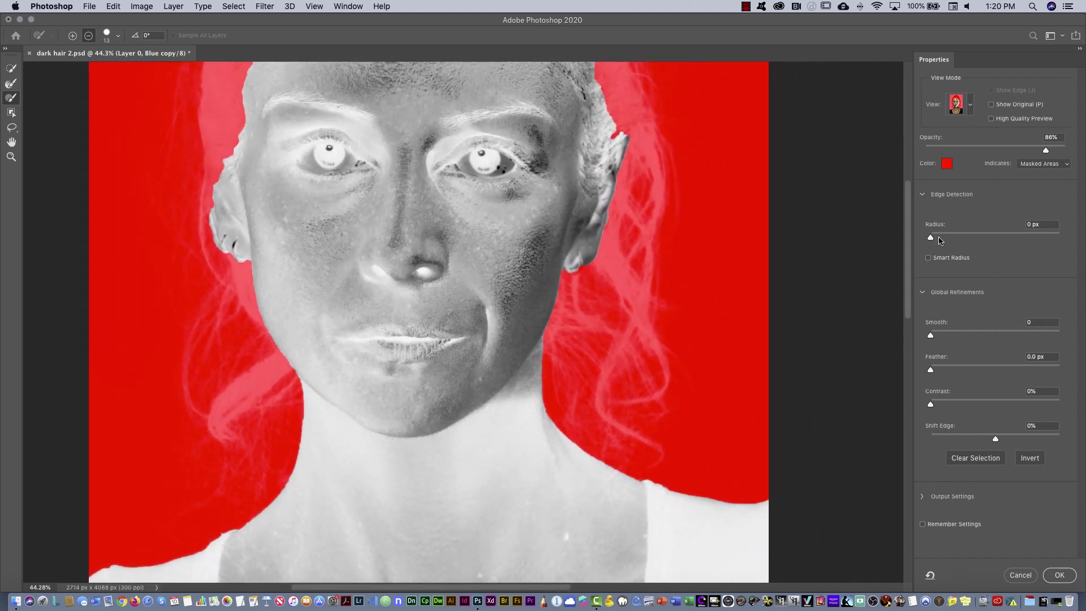
{"action": "left_click_drag", "start_coordinate": [939, 240], "coordinate": [974, 242]}
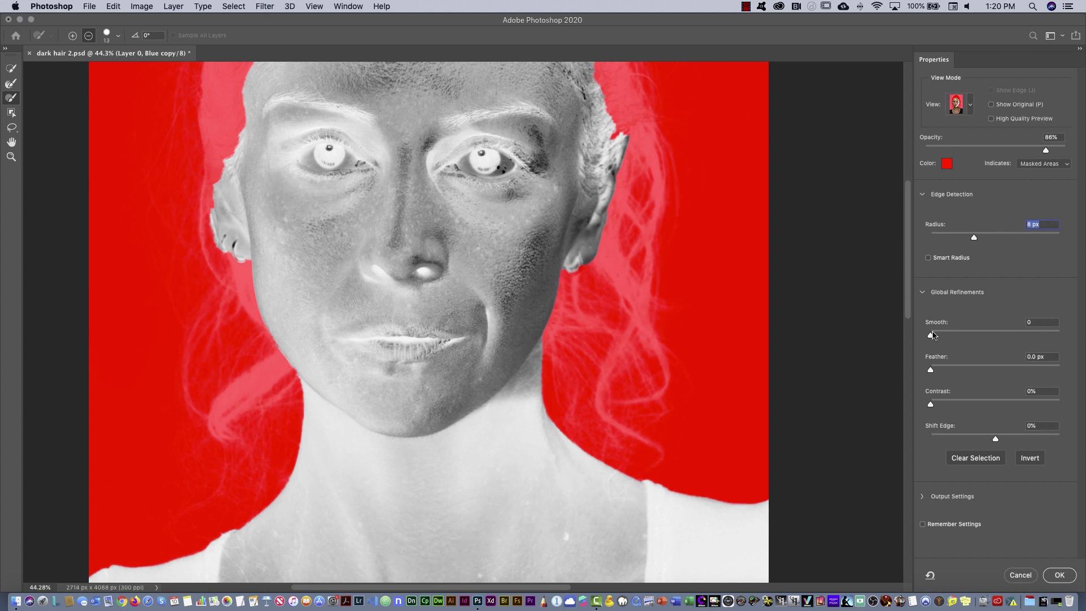
Set Smooth to 23, Contrast to 16% and Radius to 0 px, and apply the refined selection
{"action": "left_click_drag", "start_coordinate": [931, 338], "coordinate": [945, 338]}
{"action": "scroll", "coordinate": [283, 323], "scroll_direction": "up", "scroll_amount": 5}
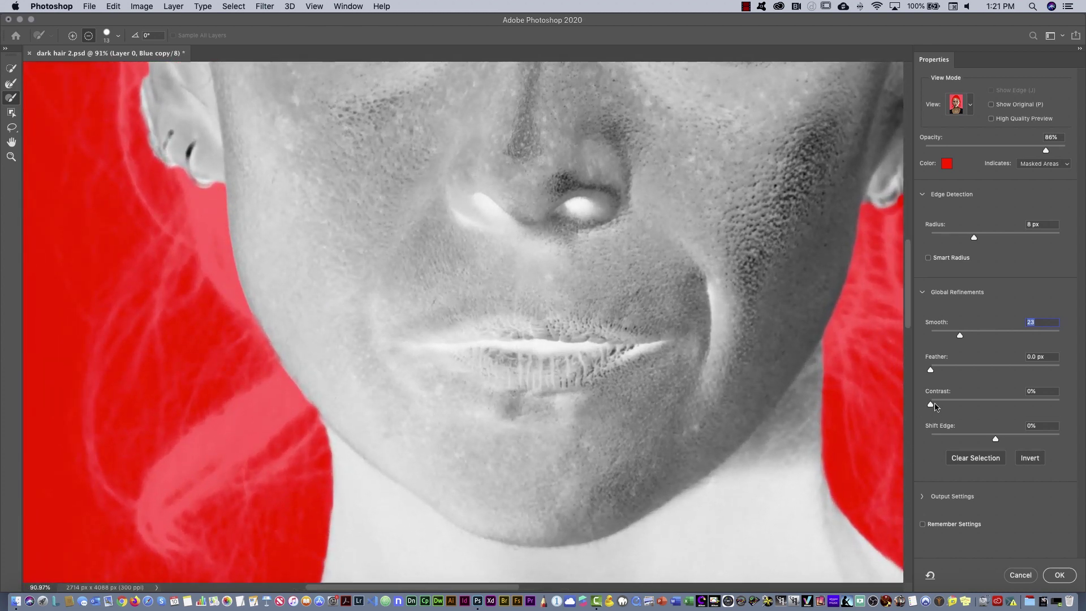
{"action": "left_click_drag", "start_coordinate": [941, 407], "coordinate": [951, 404]}
{"action": "left_click", "coordinate": [72, 39]}
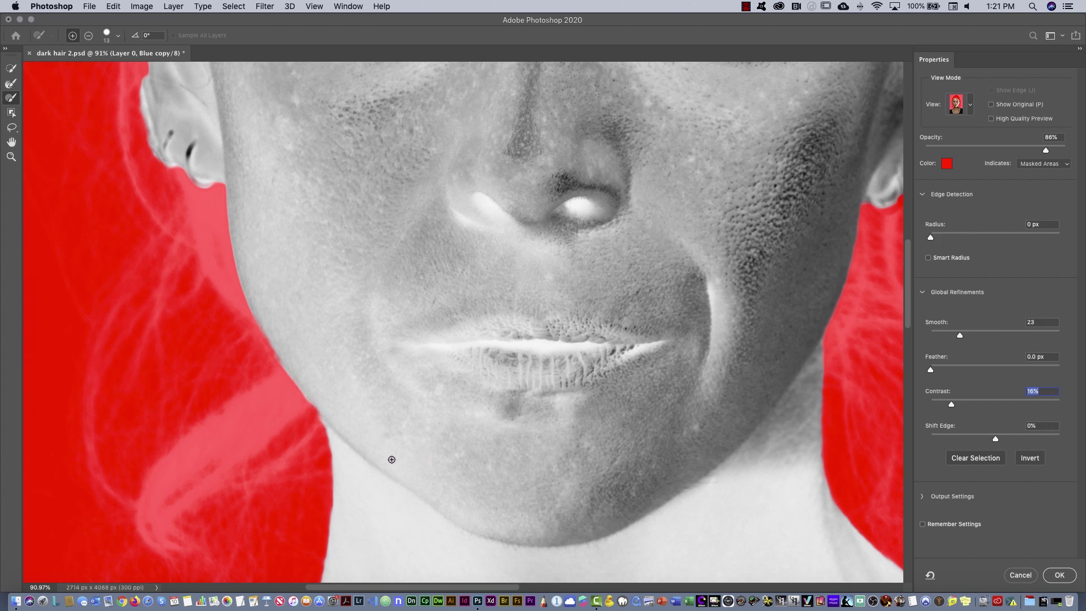
{"action": "key", "text": "ctrl+z"}
{"action": "left_click", "coordinate": [1059, 576]}
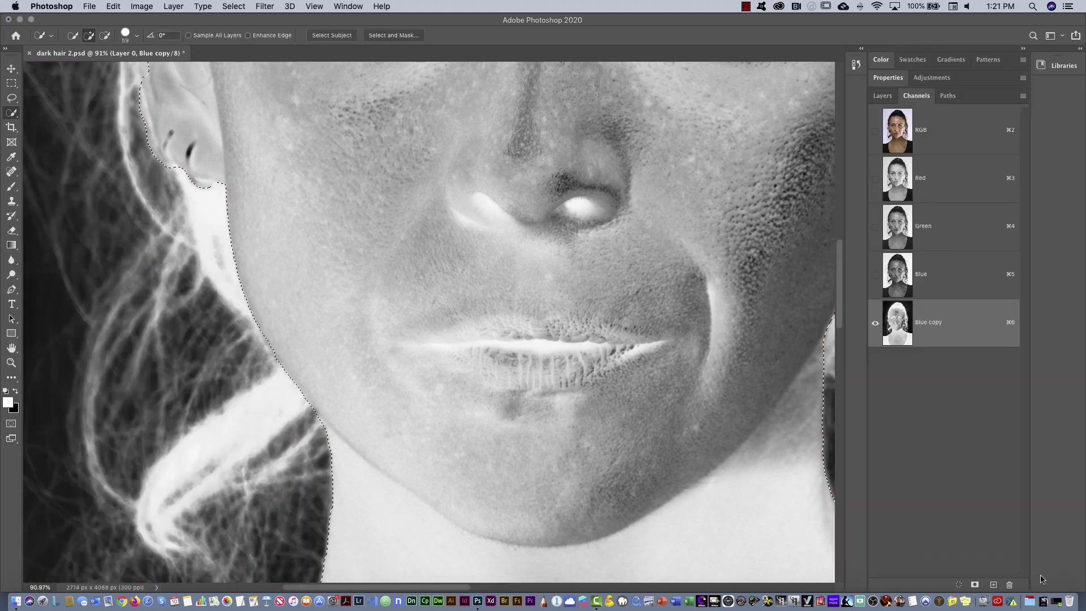
Fit the whole portrait in view and switch to the Brush tool
{"action": "key", "text": "super+0"}
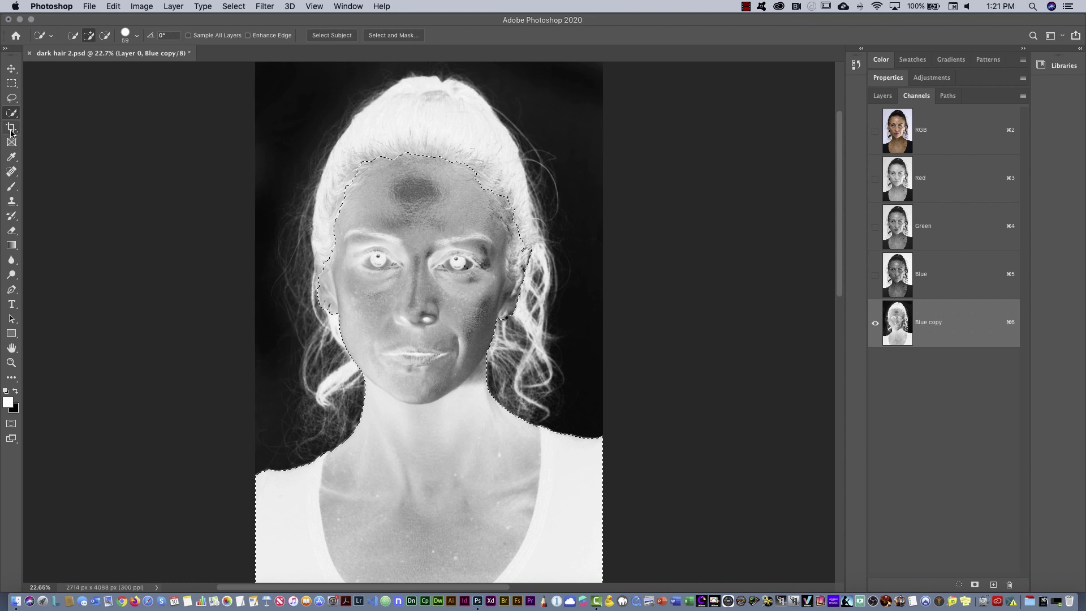
{"action": "left_click", "coordinate": [12, 188]}
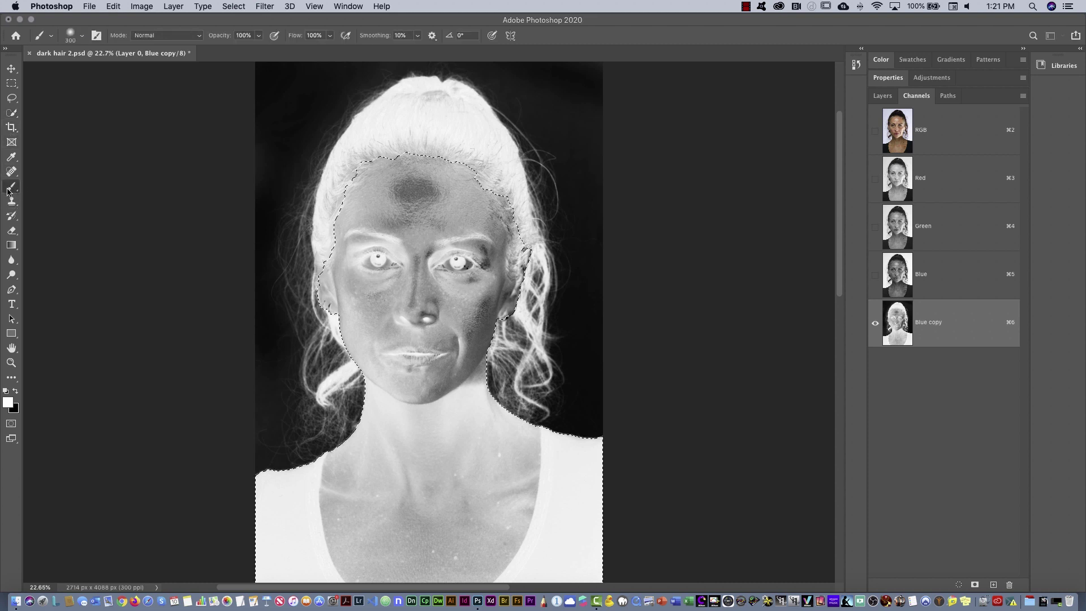
{"action": "left_click", "coordinate": [8, 403]}
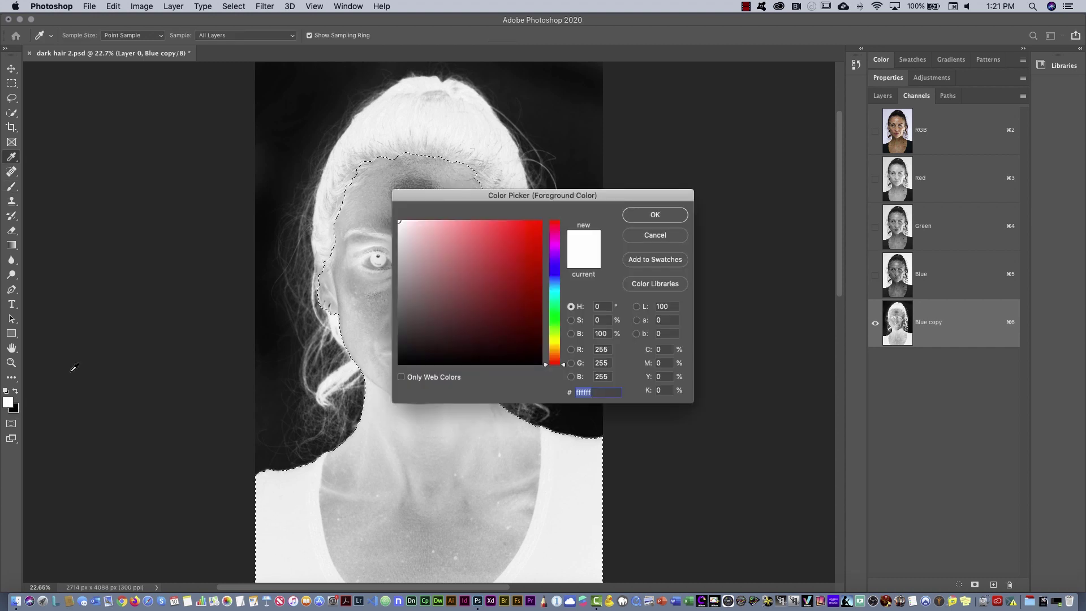
{"action": "left_click", "coordinate": [401, 225]}
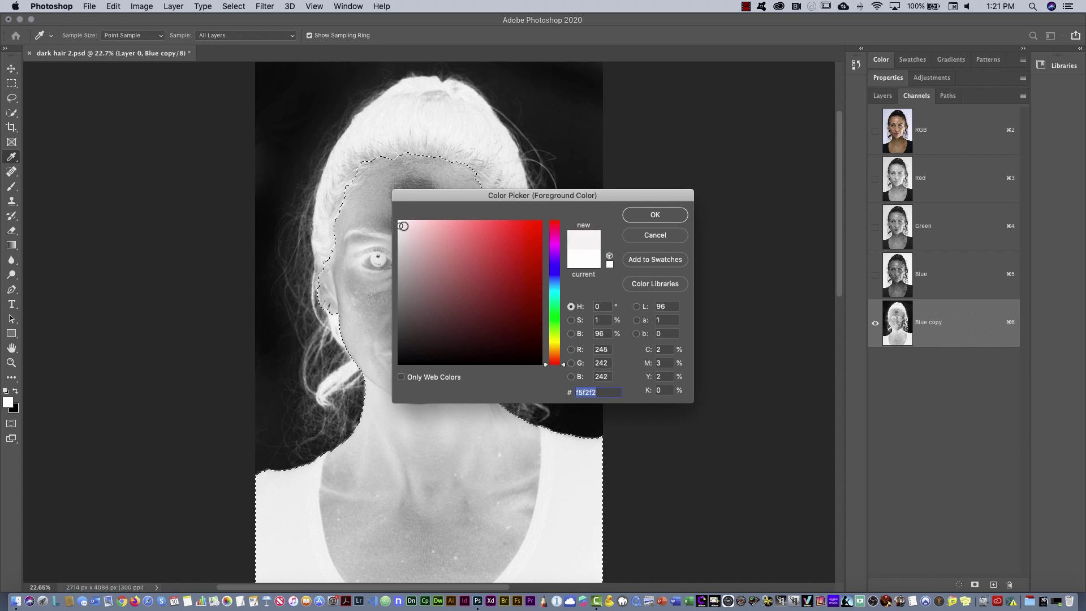
{"action": "left_click", "coordinate": [400, 228]}
{"action": "left_click_drag", "start_coordinate": [396, 226], "coordinate": [391, 205]}
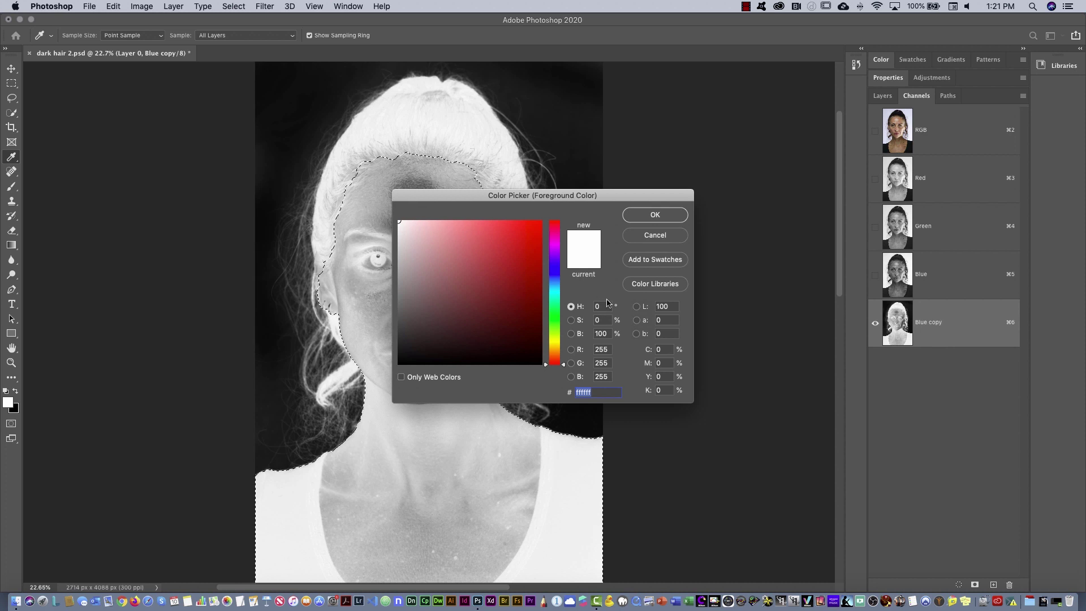
{"action": "left_click_drag", "start_coordinate": [408, 226], "coordinate": [401, 225]}
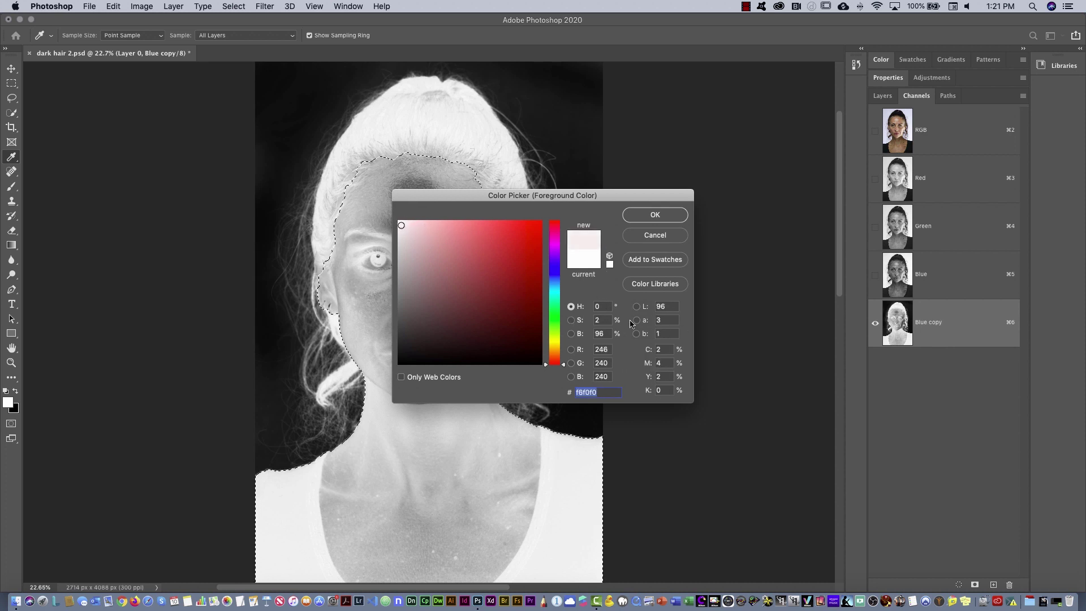
{"action": "left_click", "coordinate": [399, 222]}
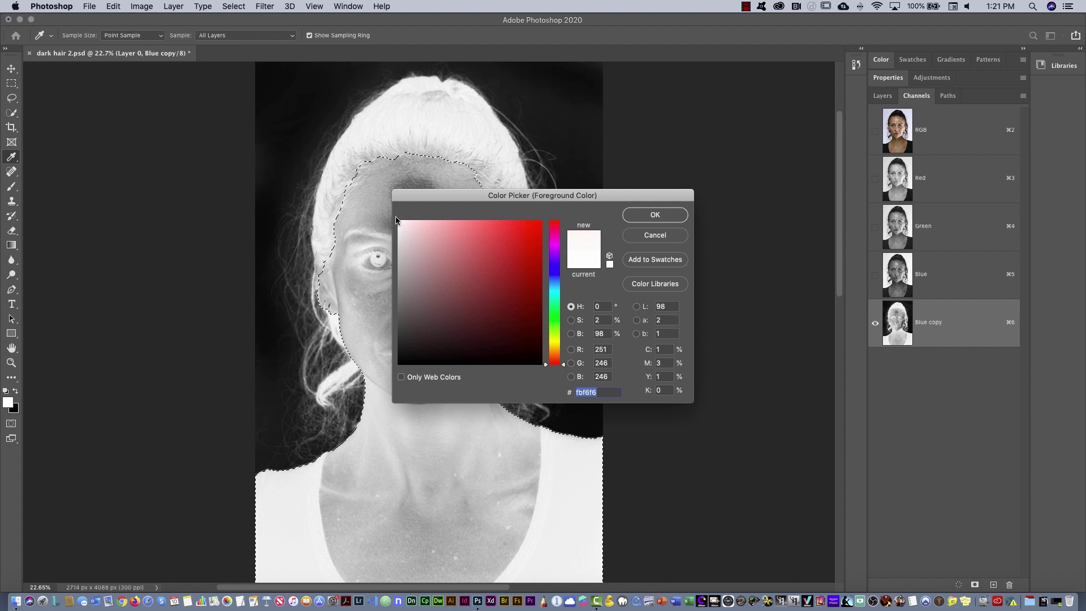
{"action": "left_click", "coordinate": [663, 234]}
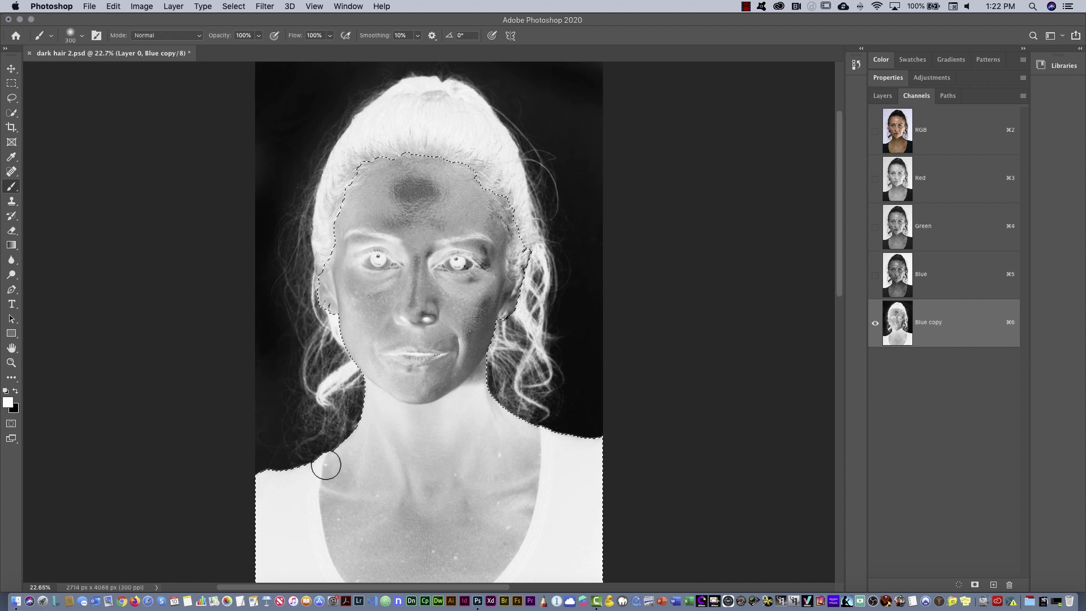
Paint the shoulders, chest and neck solid white inside the selection, enlarging the brush to 900 px
{"action": "mouse_move", "coordinate": [331, 478]}
{"action": "left_mouse_down"}
{"action": "mouse_move", "coordinate": [345, 510]}
{"action": "mouse_move", "coordinate": [332, 543]}
{"action": "mouse_move", "coordinate": [367, 516]}
{"action": "mouse_move", "coordinate": [336, 497]}
{"action": "left_mouse_up"}
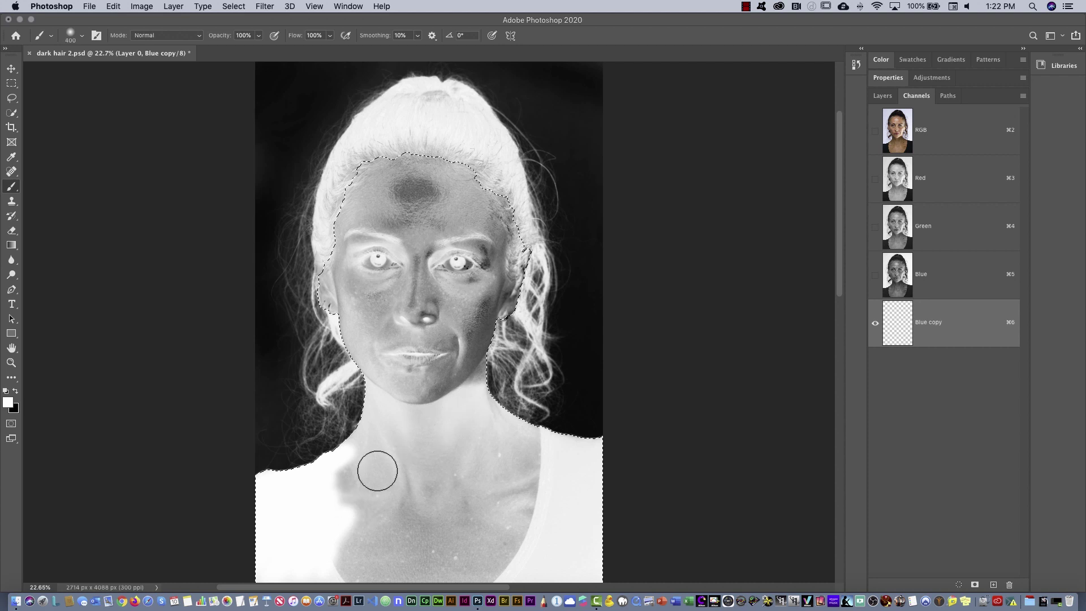
{"action": "key", "text": "bracketright"}
{"action": "key", "text": "bracketright"}
{"action": "key", "text": "bracketright"}
{"action": "key", "text": "bracketright"}
{"action": "key", "text": "bracketright"}
{"action": "mouse_move", "coordinate": [369, 479]}
{"action": "left_mouse_down"}
{"action": "mouse_move", "coordinate": [346, 515]}
{"action": "mouse_move", "coordinate": [346, 563]}
{"action": "mouse_move", "coordinate": [515, 567]}
{"action": "mouse_move", "coordinate": [620, 538]}
{"action": "mouse_move", "coordinate": [558, 488]}
{"action": "mouse_move", "coordinate": [384, 478]}
{"action": "mouse_move", "coordinate": [399, 443]}
{"action": "mouse_move", "coordinate": [416, 460]}
{"action": "mouse_move", "coordinate": [441, 436]}
{"action": "mouse_move", "coordinate": [428, 445]}
{"action": "mouse_move", "coordinate": [548, 464]}
{"action": "mouse_move", "coordinate": [491, 454]}
{"action": "mouse_move", "coordinate": [338, 460]}
{"action": "mouse_move", "coordinate": [282, 509]}
{"action": "mouse_move", "coordinate": [252, 511]}
{"action": "left_mouse_up"}
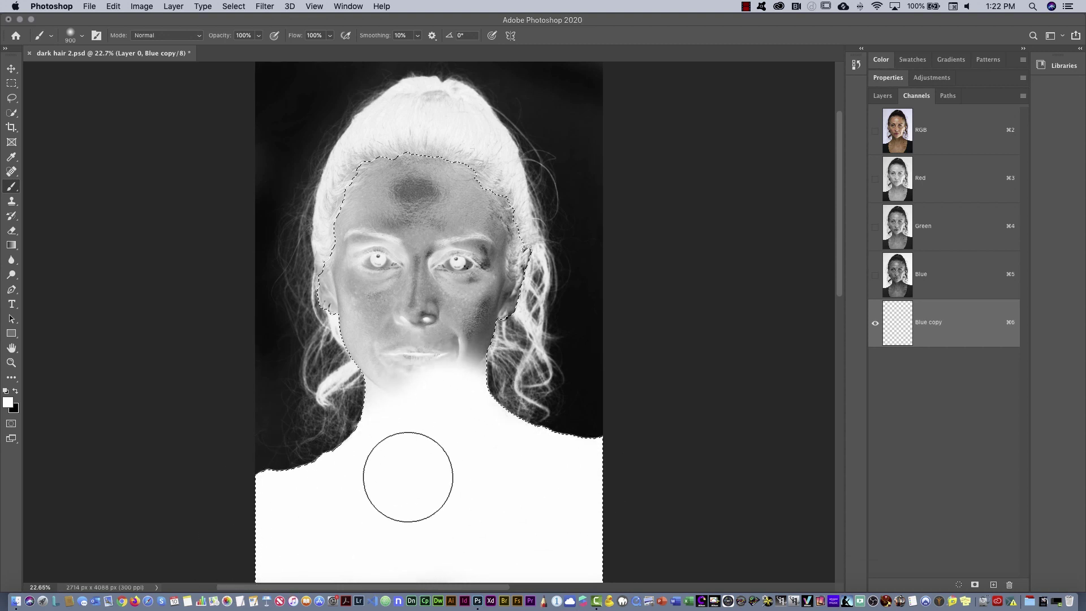
Paint the face and forehead white inside the selection, starting with a 400 px brush and enlarging it to 700 px
{"action": "key", "text": "bracketleft"}
{"action": "key", "text": "bracketleft"}
{"action": "key", "text": "bracketleft"}
{"action": "key", "text": "bracketleft"}
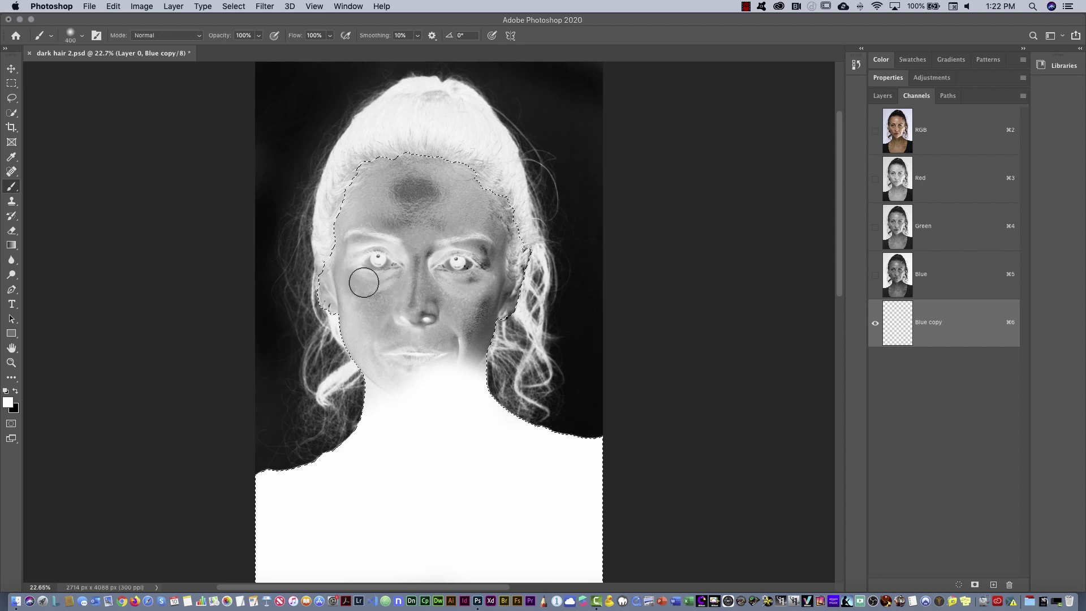
{"action": "mouse_move", "coordinate": [346, 270]}
{"action": "left_mouse_down"}
{"action": "mouse_move", "coordinate": [360, 357]}
{"action": "mouse_move", "coordinate": [370, 335]}
{"action": "mouse_move", "coordinate": [415, 385]}
{"action": "mouse_move", "coordinate": [470, 322]}
{"action": "mouse_move", "coordinate": [474, 365]}
{"action": "mouse_move", "coordinate": [476, 272]}
{"action": "mouse_move", "coordinate": [457, 265]}
{"action": "mouse_move", "coordinate": [427, 281]}
{"action": "mouse_move", "coordinate": [425, 238]}
{"action": "mouse_move", "coordinate": [408, 315]}
{"action": "mouse_move", "coordinate": [385, 339]}
{"action": "mouse_move", "coordinate": [385, 277]}
{"action": "mouse_move", "coordinate": [462, 231]}
{"action": "mouse_move", "coordinate": [466, 244]}
{"action": "mouse_move", "coordinate": [450, 269]}
{"action": "mouse_move", "coordinate": [396, 249]}
{"action": "mouse_move", "coordinate": [378, 267]}
{"action": "mouse_move", "coordinate": [462, 222]}
{"action": "mouse_move", "coordinate": [459, 255]}
{"action": "mouse_move", "coordinate": [441, 252]}
{"action": "mouse_move", "coordinate": [442, 148]}
{"action": "mouse_move", "coordinate": [400, 181]}
{"action": "mouse_move", "coordinate": [390, 208]}
{"action": "mouse_move", "coordinate": [415, 237]}
{"action": "left_mouse_up"}
{"action": "key", "text": "bracketright"}
{"action": "key", "text": "bracketright"}
{"action": "key", "text": "bracketright"}
{"action": "key", "text": "bracketright"}
{"action": "key", "text": "bracketright"}
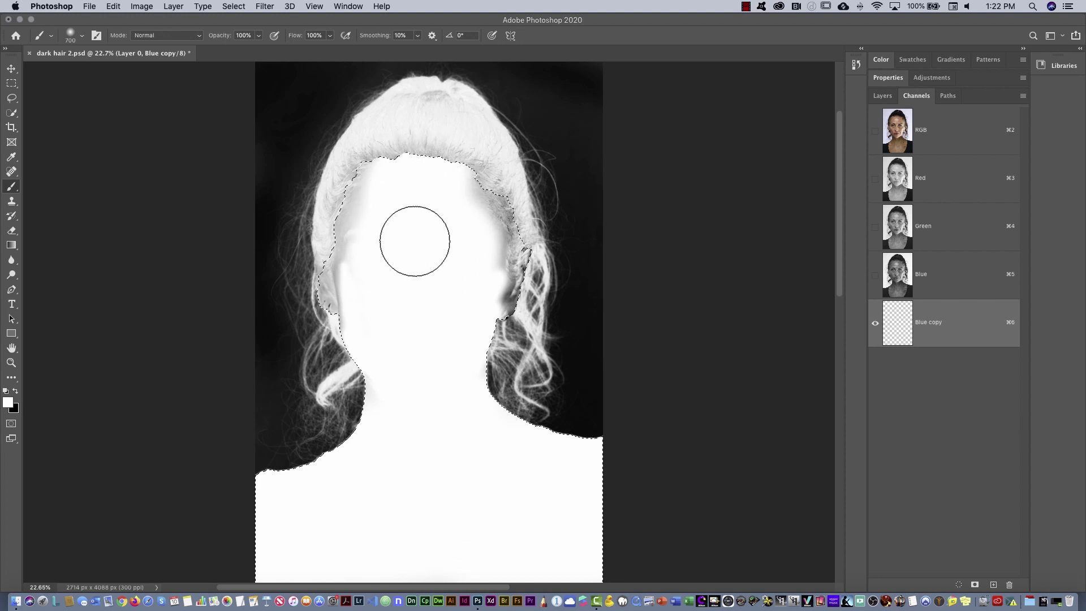
Reduce the brush size to 460 px for the remaining gray edges of the face
{"action": "left_click", "coordinate": [80, 36]}
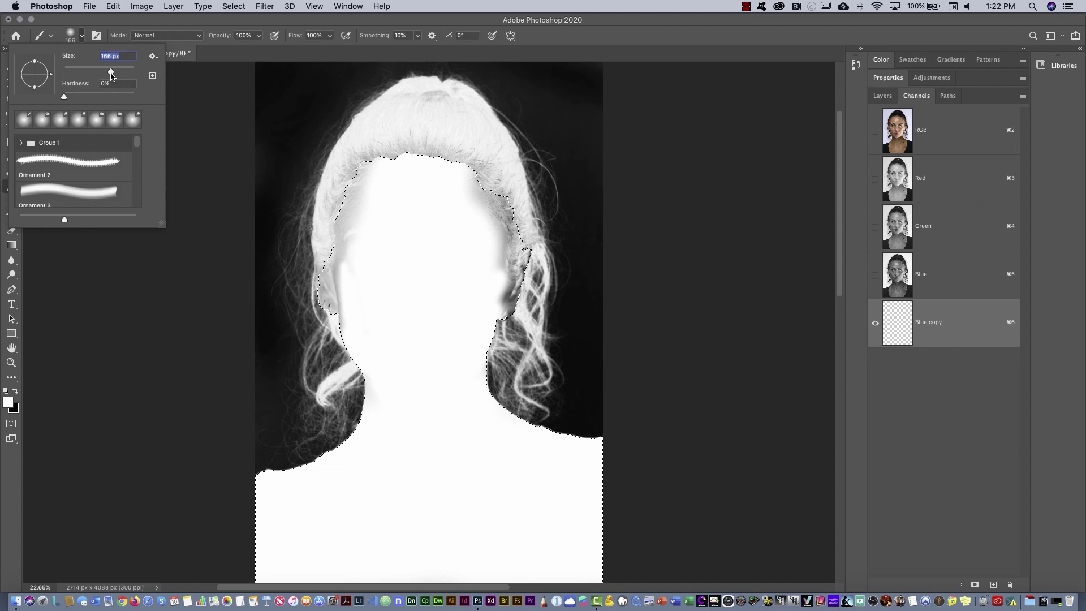
{"action": "left_click", "coordinate": [83, 38]}
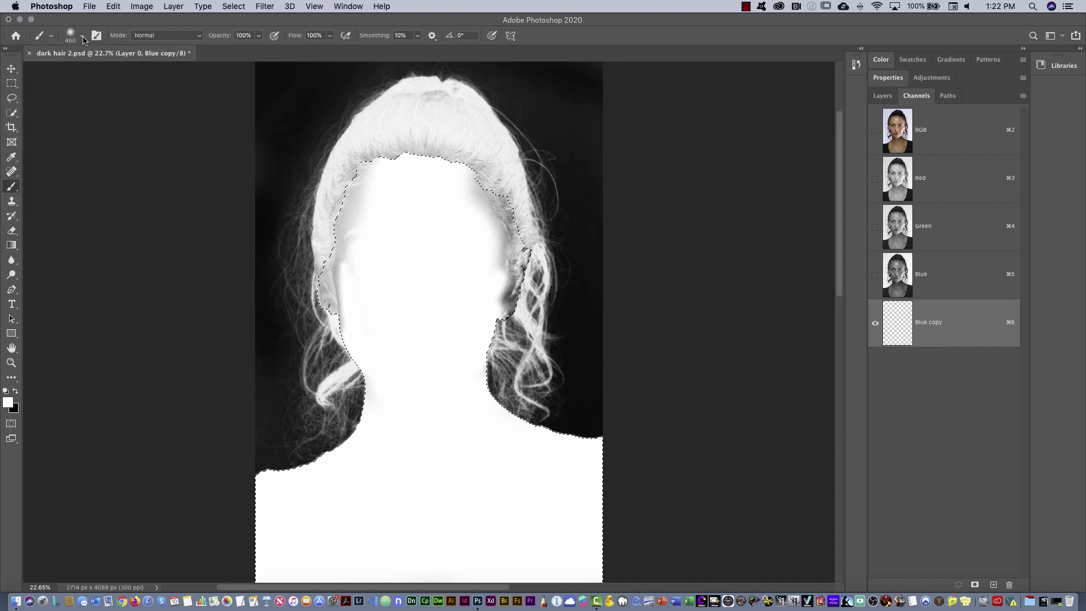
Bring up the on-screen keyboard, decrease and increase the brush size from it, and close the keyboard
{"action": "left_click", "coordinate": [952, 7]}
{"action": "left_click", "coordinate": [975, 32]}
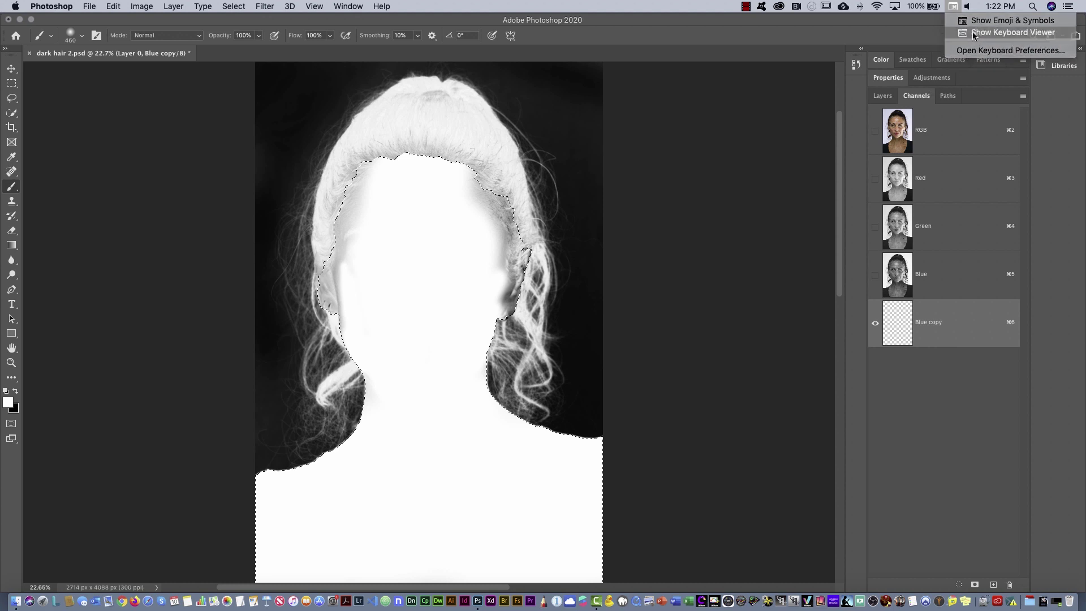
{"action": "left_click", "coordinate": [509, 228]}
{"action": "left_click", "coordinate": [509, 227]}
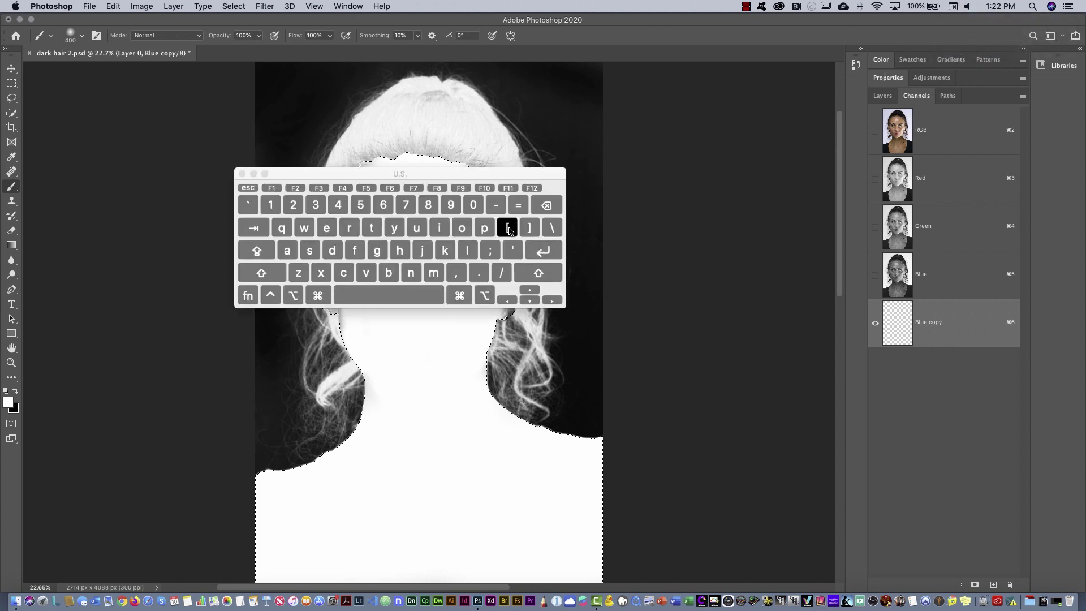
{"action": "left_click", "coordinate": [509, 229]}
{"action": "left_click", "coordinate": [528, 228]}
{"action": "left_click", "coordinate": [529, 229]}
{"action": "left_click", "coordinate": [242, 174]}
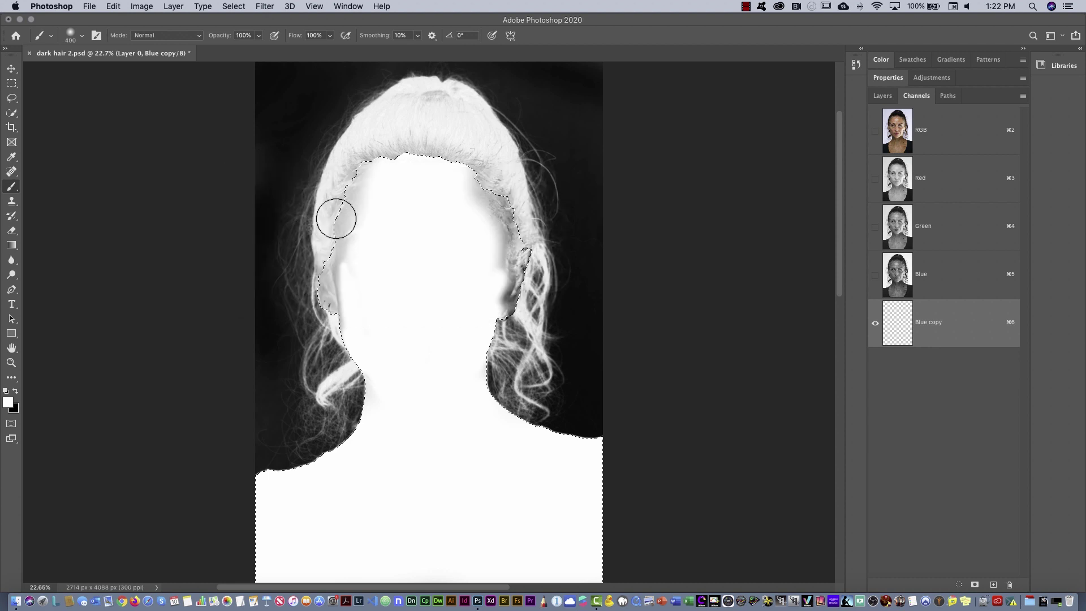
Set the brush size to 500 px and paint the remaining gray edges on both sides of the face white inside the selection
{"action": "right_click", "coordinate": [429, 244]}
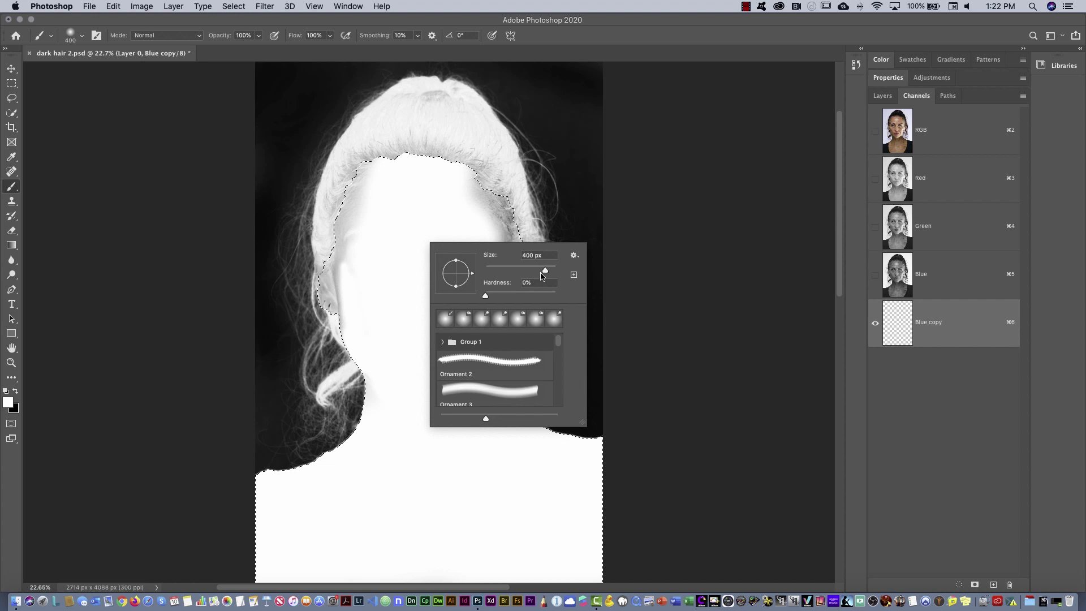
{"action": "key", "text": "Return"}
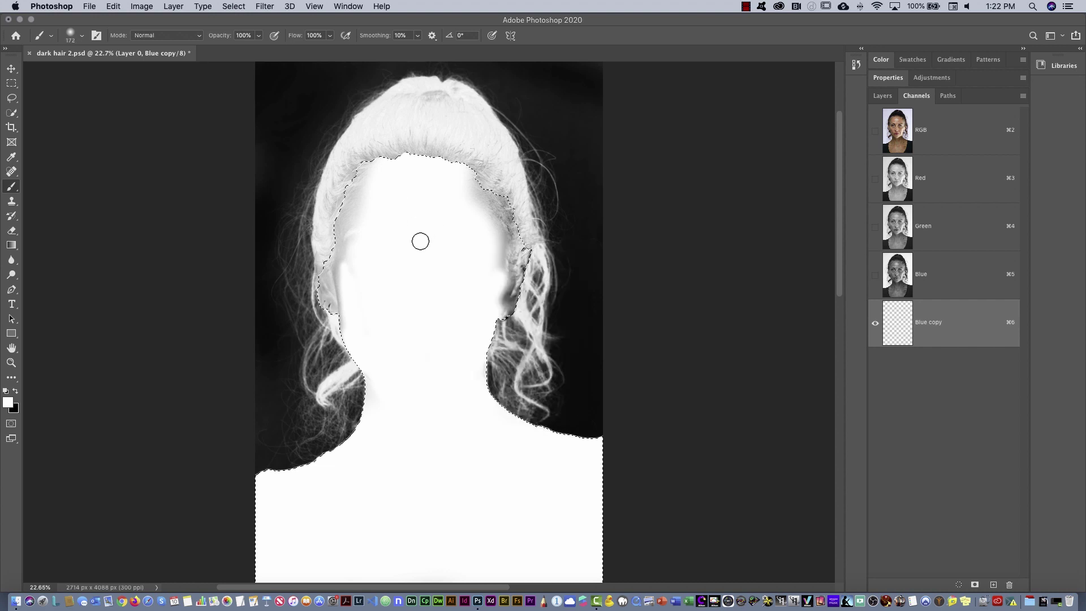
{"action": "key", "text": "bracketright"}
{"action": "key", "text": "bracketright"}
{"action": "key", "text": "bracketright"}
{"action": "key", "text": "bracketright"}
{"action": "key", "text": "bracketright"}
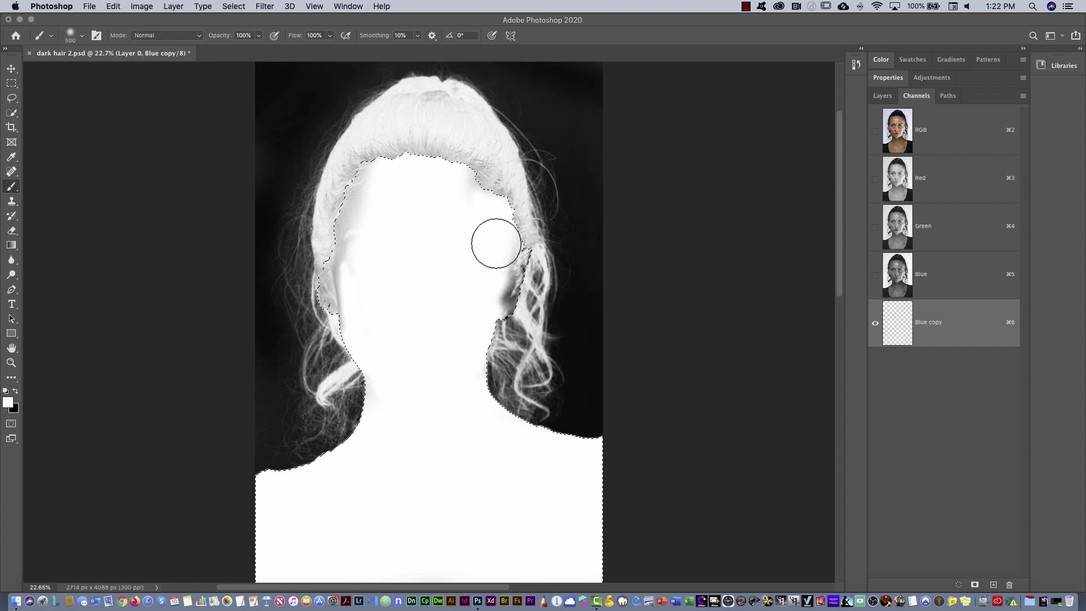
{"action": "left_click_drag", "start_coordinate": [496, 244], "coordinate": [499, 291]}
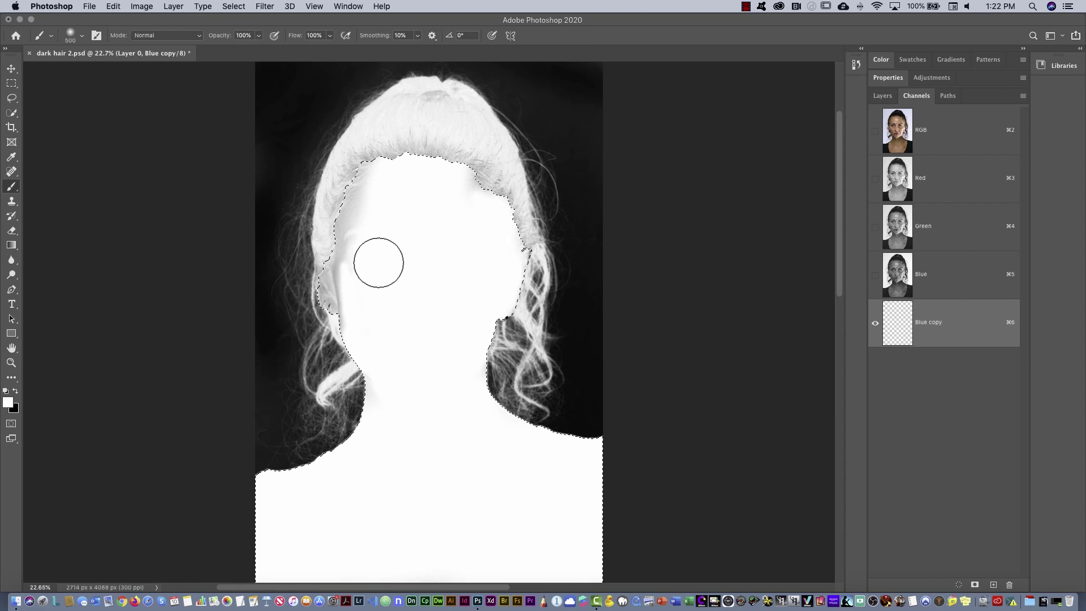
{"action": "mouse_move", "coordinate": [378, 262]}
{"action": "left_mouse_down"}
{"action": "mouse_move", "coordinate": [354, 254]}
{"action": "mouse_move", "coordinate": [339, 294]}
{"action": "mouse_move", "coordinate": [366, 176]}
{"action": "mouse_move", "coordinate": [393, 151]}
{"action": "left_mouse_up"}
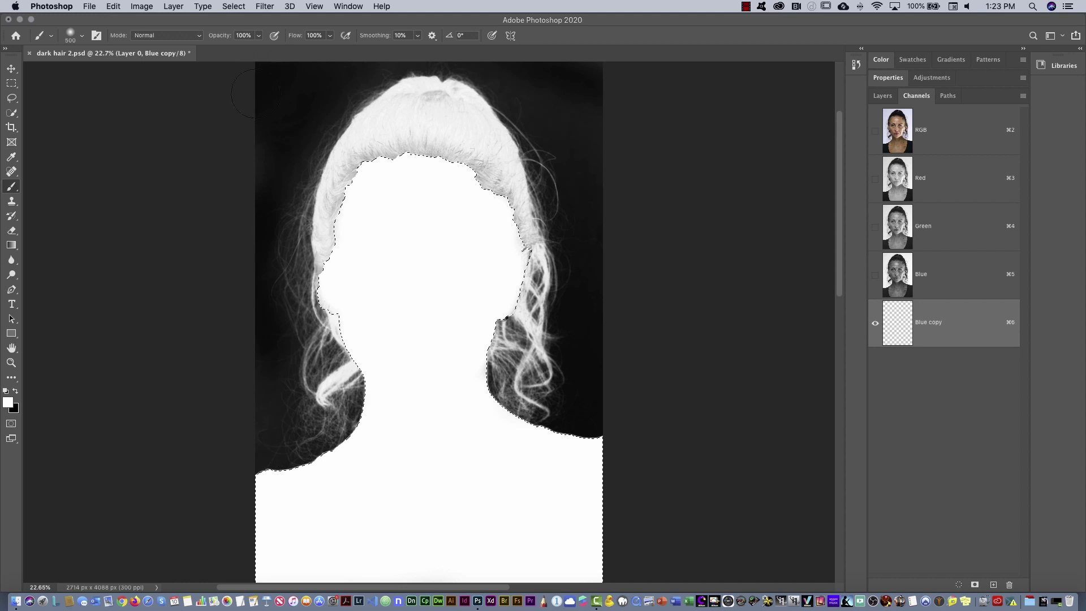
Invert the selection to cover the hair and background, and swap the foreground color to black
{"action": "left_click", "coordinate": [228, 9]}
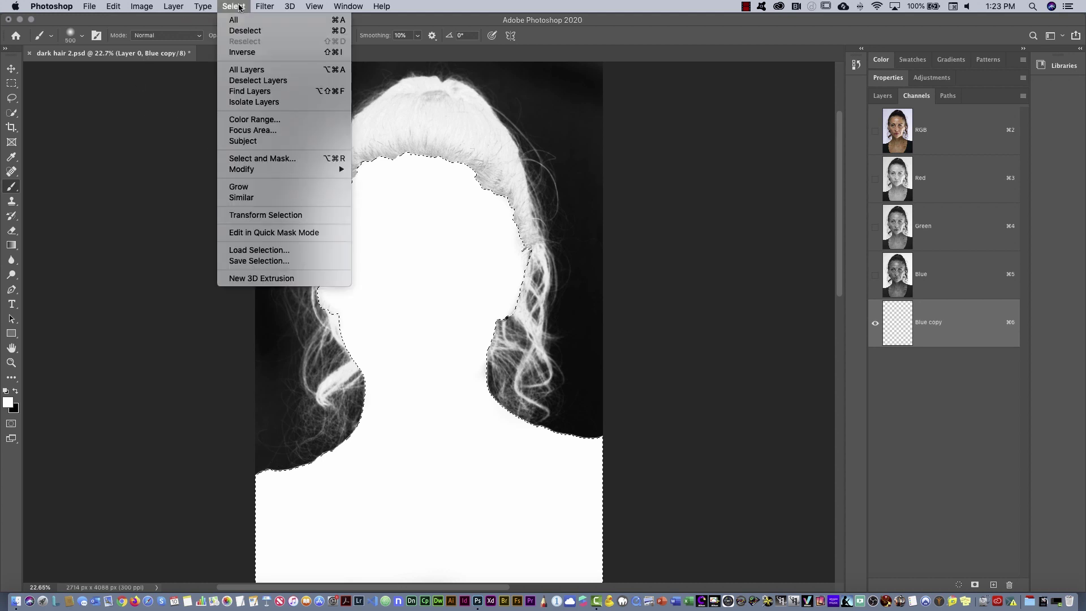
{"action": "left_click", "coordinate": [260, 56]}
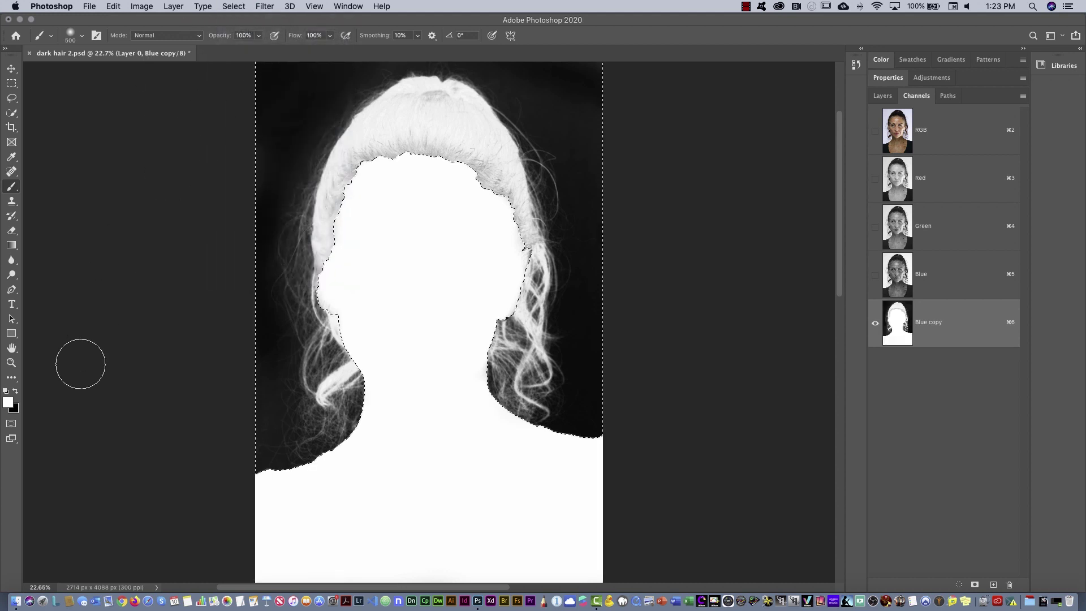
{"action": "left_click", "coordinate": [15, 391]}
Reduce the brush to 100 px and paint the background black along the edge above the left-hand shoulder
{"action": "mouse_move", "coordinate": [260, 450]}
{"action": "left_mouse_down"}
{"action": "mouse_move", "coordinate": [314, 406]}
{"action": "mouse_move", "coordinate": [303, 477]}
{"action": "left_mouse_up"}
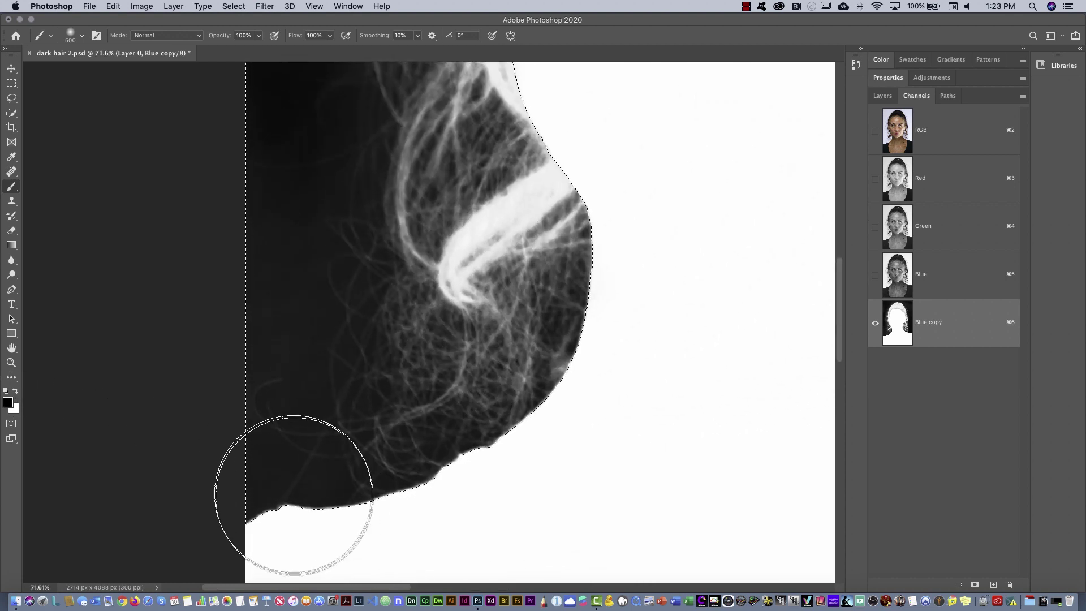
{"action": "key", "text": "bracketleft"}
{"action": "key", "text": "bracketleft"}
{"action": "key", "text": "bracketleft"}
{"action": "key", "text": "bracketleft"}
{"action": "key", "text": "bracketleft"}
{"action": "key", "text": "bracketleft"}
{"action": "key", "text": "bracketleft"}
{"action": "key", "text": "bracketleft"}
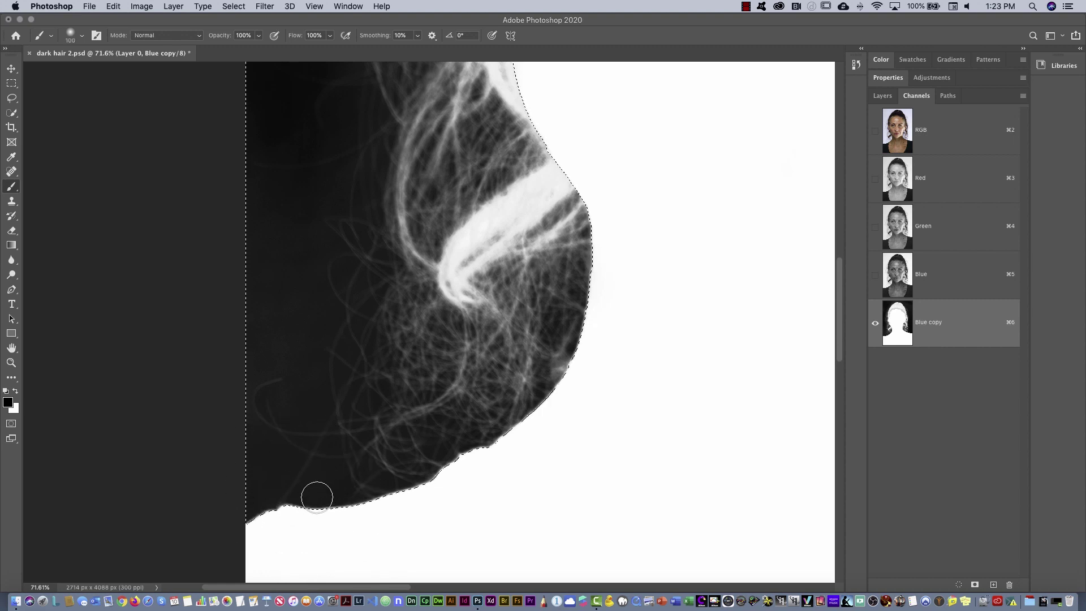
{"action": "left_click_drag", "start_coordinate": [315, 497], "coordinate": [254, 503]}
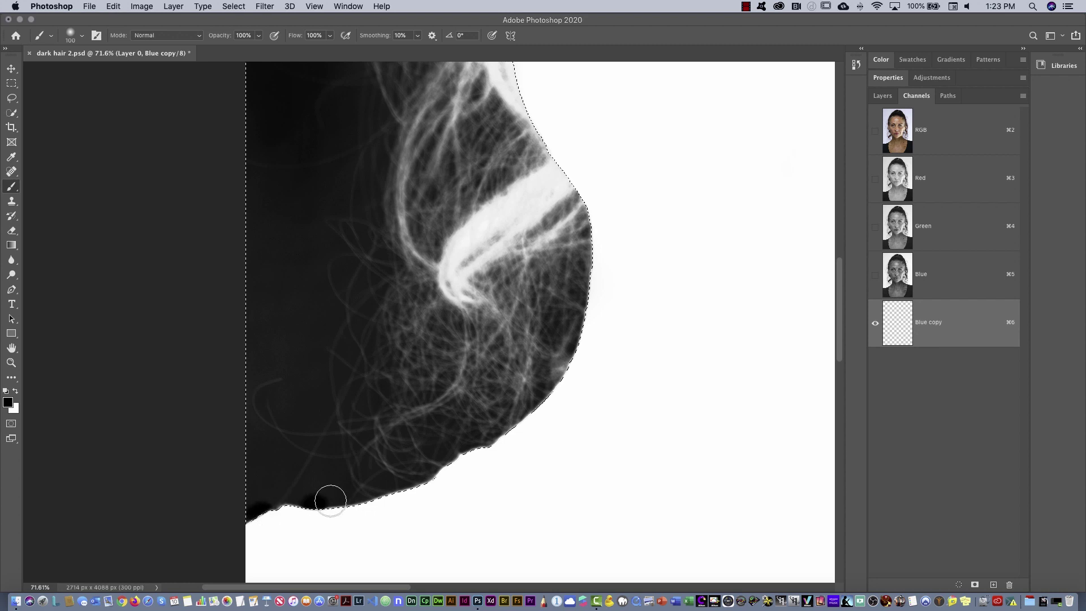
Paint the background black along the edge above the right-hand shoulder, and fit the whole image in view
{"action": "left_click_drag", "start_coordinate": [382, 190], "coordinate": [468, 490]}
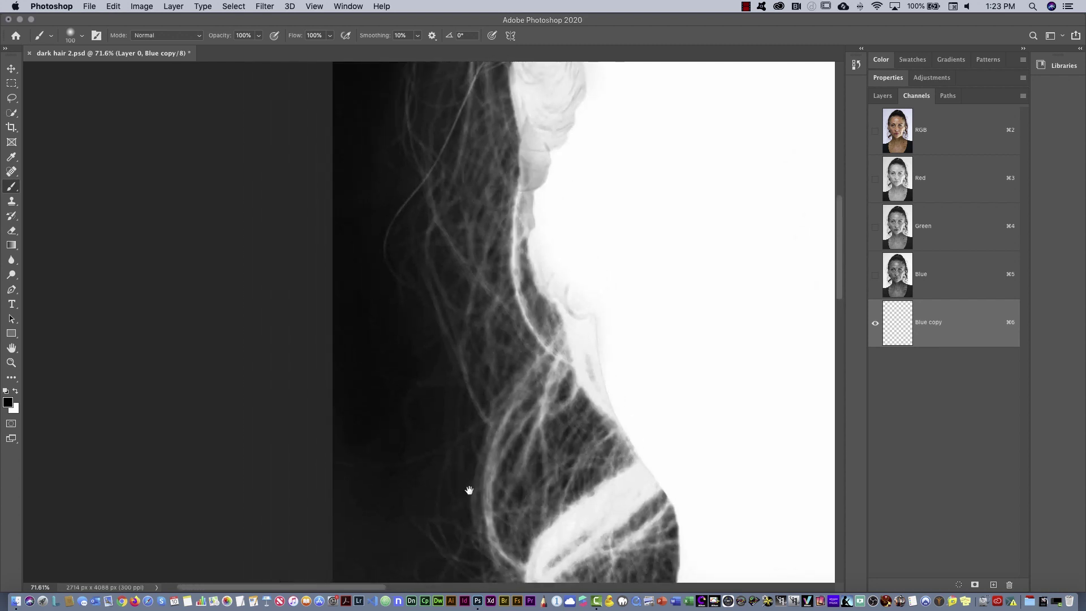
{"action": "left_click_drag", "start_coordinate": [424, 243], "coordinate": [472, 359]}
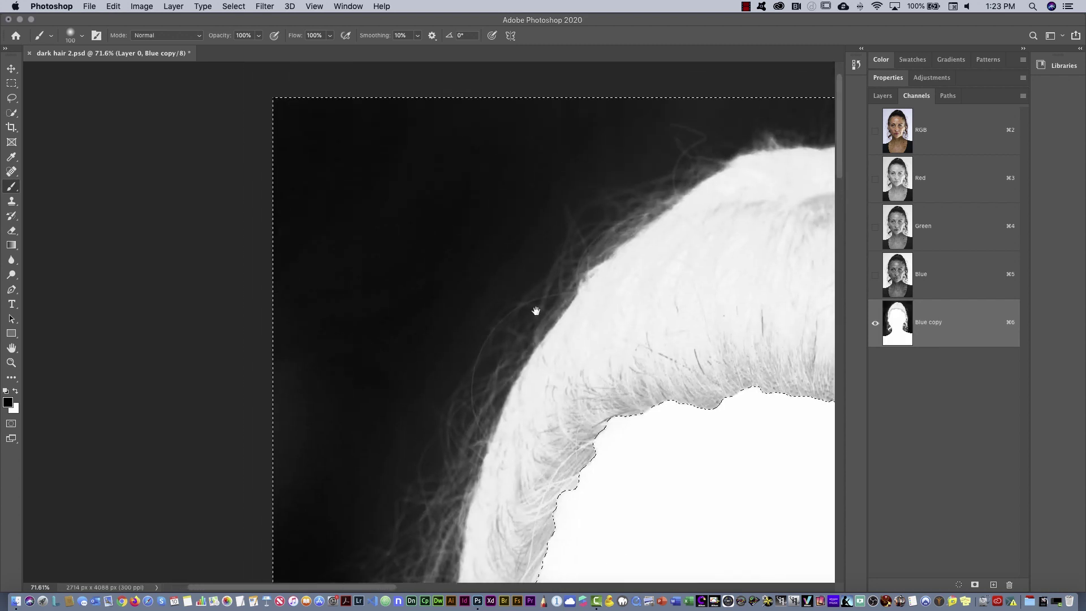
{"action": "left_click_drag", "start_coordinate": [536, 308], "coordinate": [356, 436]}
{"action": "left_click_drag", "start_coordinate": [649, 380], "coordinate": [541, 263]}
{"action": "left_click_drag", "start_coordinate": [548, 387], "coordinate": [554, 256]}
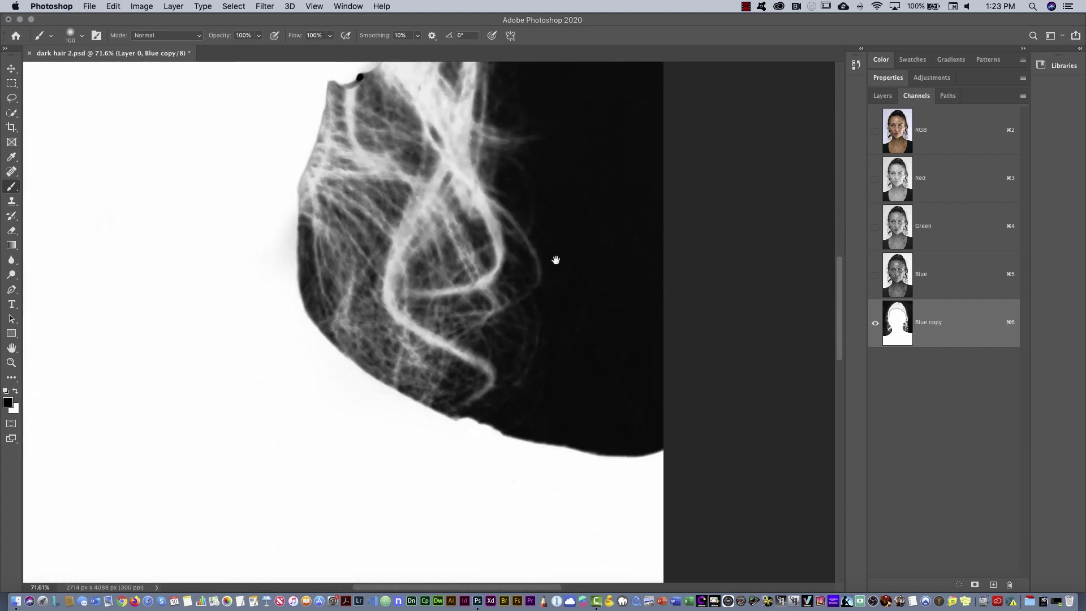
{"action": "mouse_move", "coordinate": [495, 424]}
{"action": "left_mouse_down"}
{"action": "mouse_move", "coordinate": [564, 443]}
{"action": "mouse_move", "coordinate": [683, 446]}
{"action": "mouse_move", "coordinate": [526, 423]}
{"action": "left_mouse_up"}
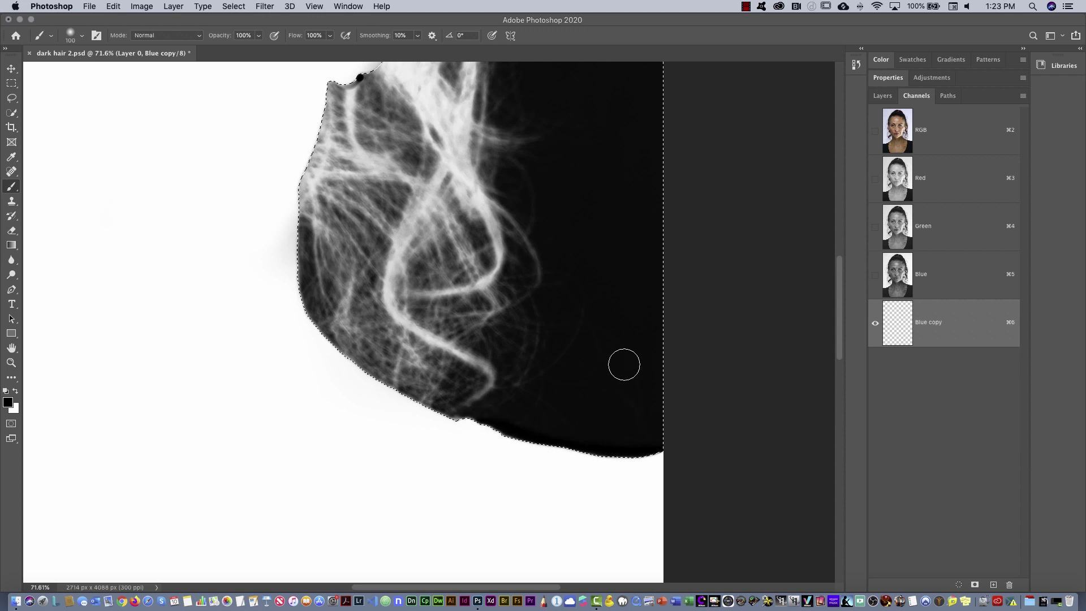
{"action": "key", "text": "super+0"}
{"action": "key", "text": "super+alt+6"}
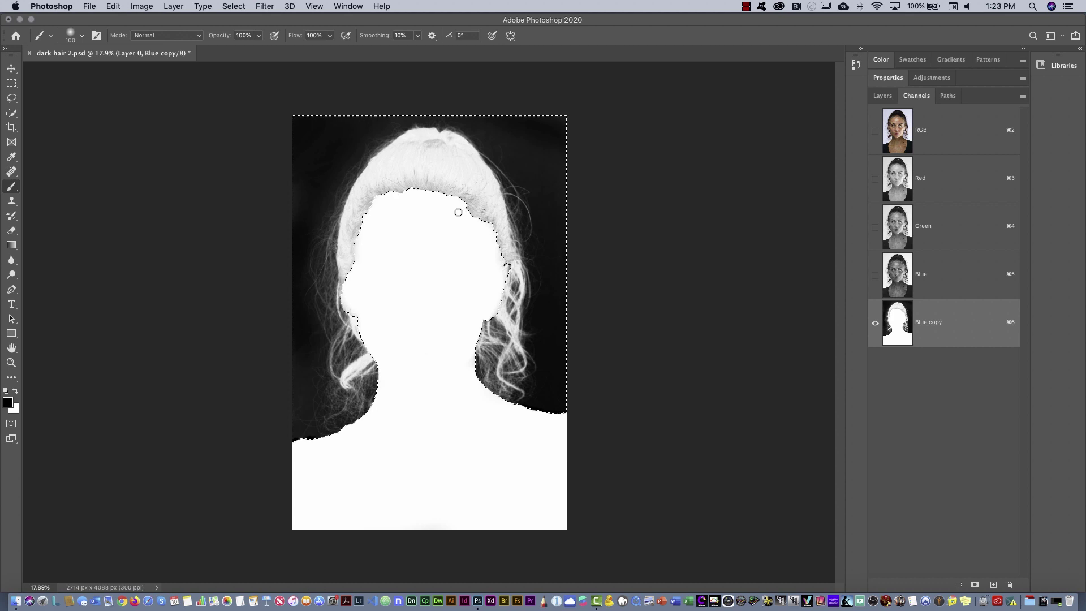
Clear the selection and paint the inner hair above and around the face solid white with a 200 px brush
{"action": "left_click", "coordinate": [236, 8]}
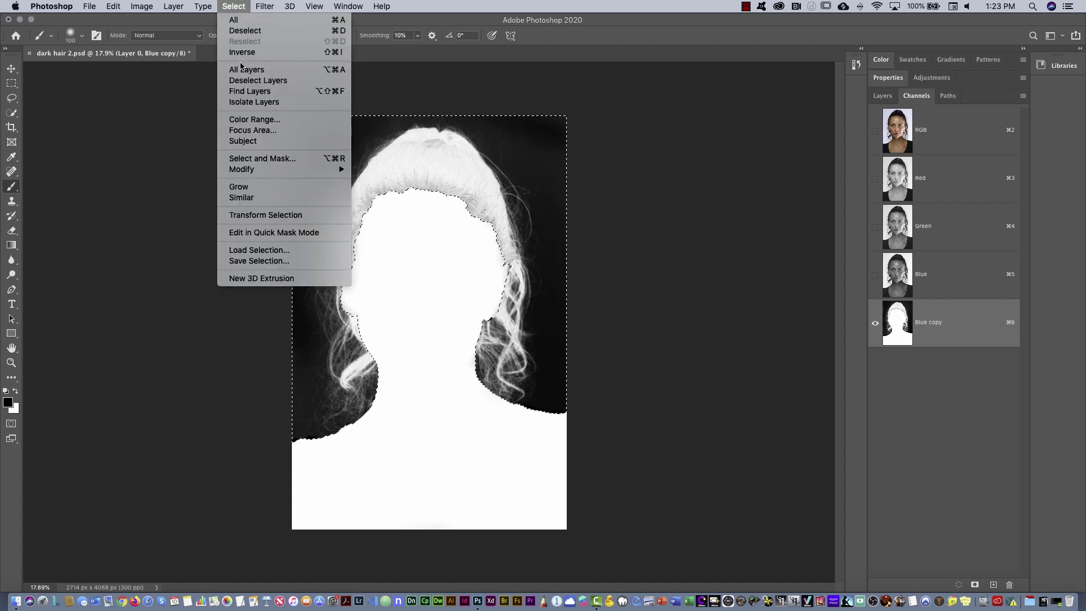
{"action": "left_click", "coordinate": [244, 34]}
{"action": "mouse_move", "coordinate": [372, 194]}
{"action": "left_mouse_down"}
{"action": "mouse_move", "coordinate": [420, 173]}
{"action": "mouse_move", "coordinate": [424, 182]}
{"action": "left_mouse_up"}
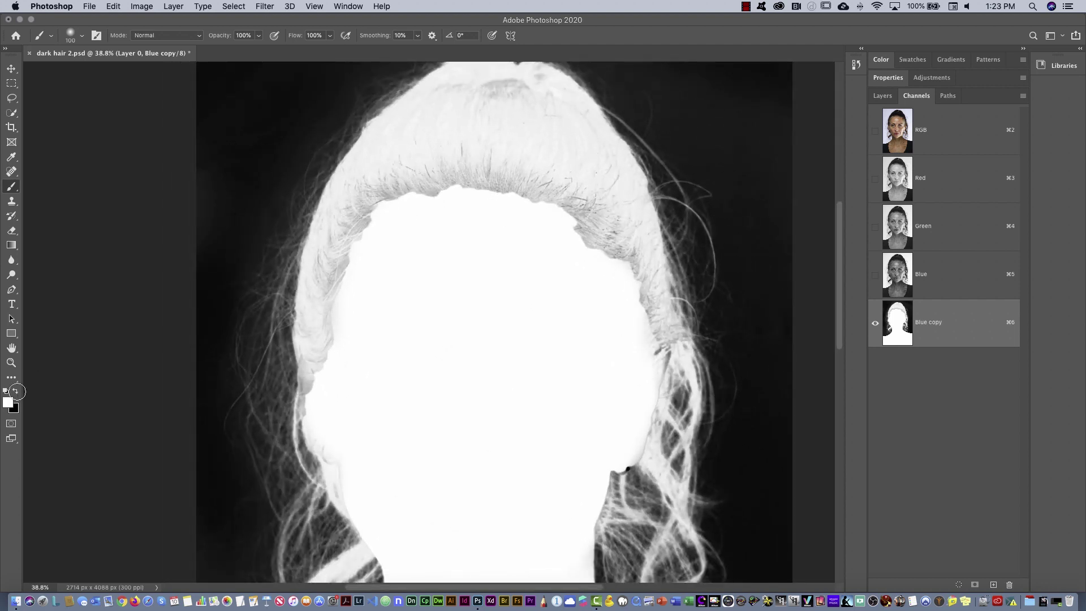
{"action": "key", "text": "bracketright"}
{"action": "key", "text": "bracketright"}
{"action": "key", "text": "bracketright"}
{"action": "mouse_move", "coordinate": [337, 312]}
{"action": "left_mouse_down"}
{"action": "mouse_move", "coordinate": [326, 362]}
{"action": "mouse_move", "coordinate": [365, 225]}
{"action": "mouse_move", "coordinate": [399, 179]}
{"action": "mouse_move", "coordinate": [382, 186]}
{"action": "mouse_move", "coordinate": [396, 165]}
{"action": "mouse_move", "coordinate": [437, 131]}
{"action": "mouse_move", "coordinate": [504, 106]}
{"action": "mouse_move", "coordinate": [550, 125]}
{"action": "mouse_move", "coordinate": [598, 196]}
{"action": "mouse_move", "coordinate": [641, 330]}
{"action": "mouse_move", "coordinate": [603, 243]}
{"action": "mouse_move", "coordinate": [576, 256]}
{"action": "mouse_move", "coordinate": [482, 183]}
{"action": "mouse_move", "coordinate": [475, 142]}
{"action": "mouse_move", "coordinate": [445, 143]}
{"action": "mouse_move", "coordinate": [500, 169]}
{"action": "mouse_move", "coordinate": [548, 141]}
{"action": "mouse_move", "coordinate": [571, 177]}
{"action": "mouse_move", "coordinate": [486, 191]}
{"action": "left_mouse_up"}
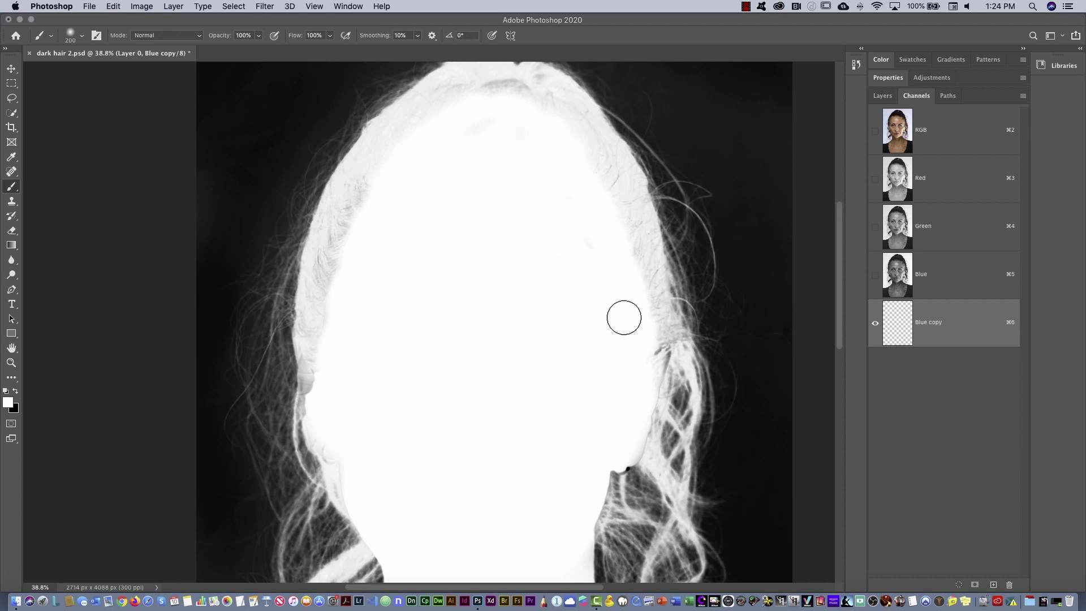
Set a 31 px brush with 60% hardness and paint the gray face edge beside the right-hand curls solid white
{"action": "left_click_drag", "start_coordinate": [689, 367], "coordinate": [634, 245]}
{"action": "right_click", "coordinate": [470, 247]}
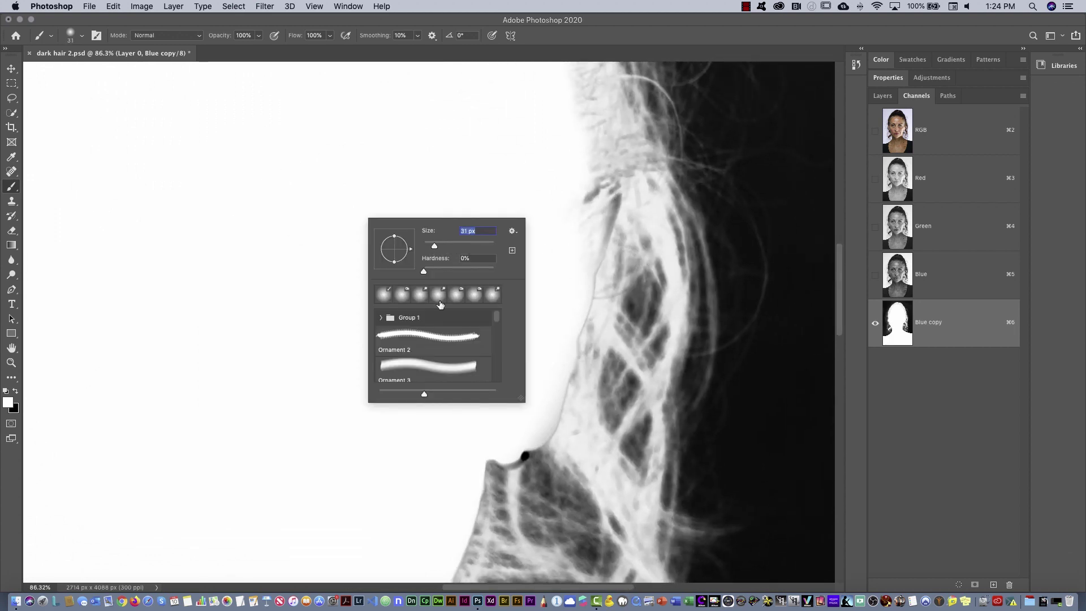
{"action": "left_click_drag", "start_coordinate": [425, 276], "coordinate": [445, 278]}
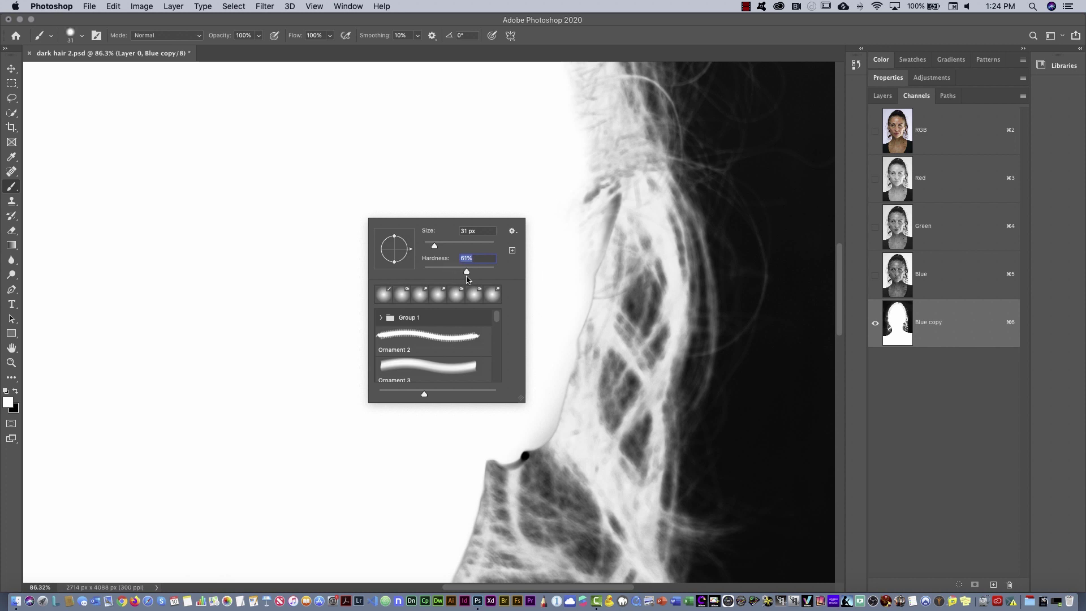
{"action": "key", "text": "Return"}
{"action": "left_click_drag", "start_coordinate": [788, 210], "coordinate": [791, 167]}
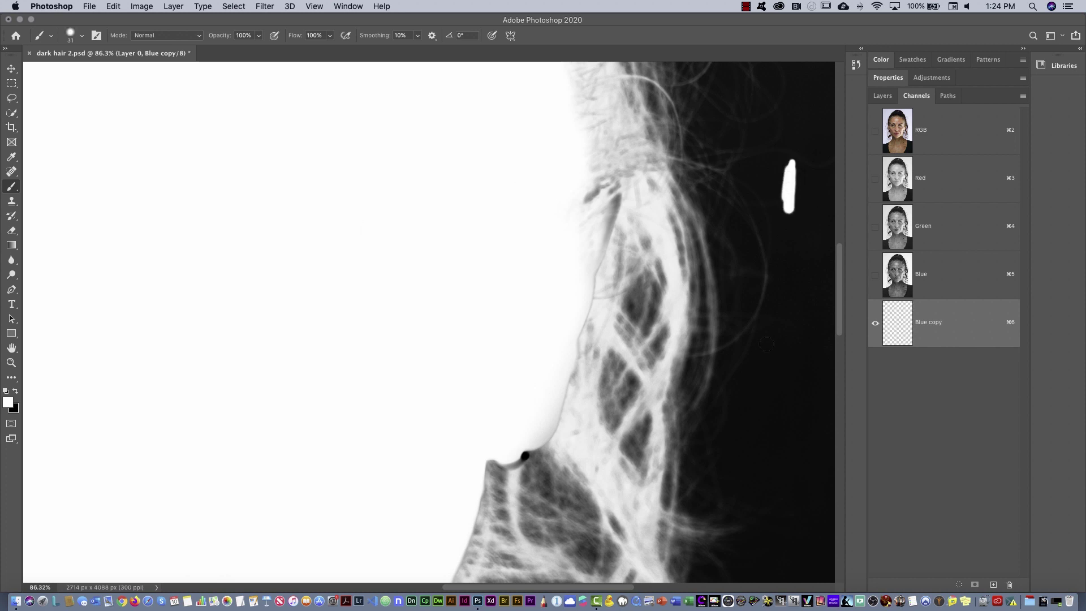
{"action": "key", "text": "super+z"}
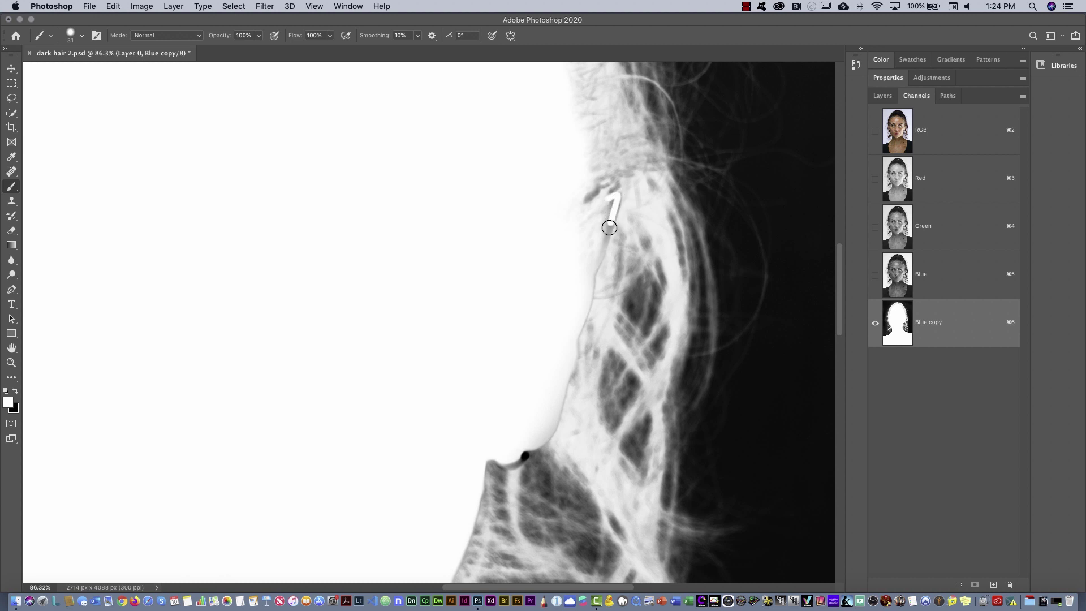
{"action": "mouse_move", "coordinate": [609, 228]}
{"action": "left_mouse_down"}
{"action": "mouse_move", "coordinate": [612, 198]}
{"action": "mouse_move", "coordinate": [598, 230]}
{"action": "left_mouse_up"}
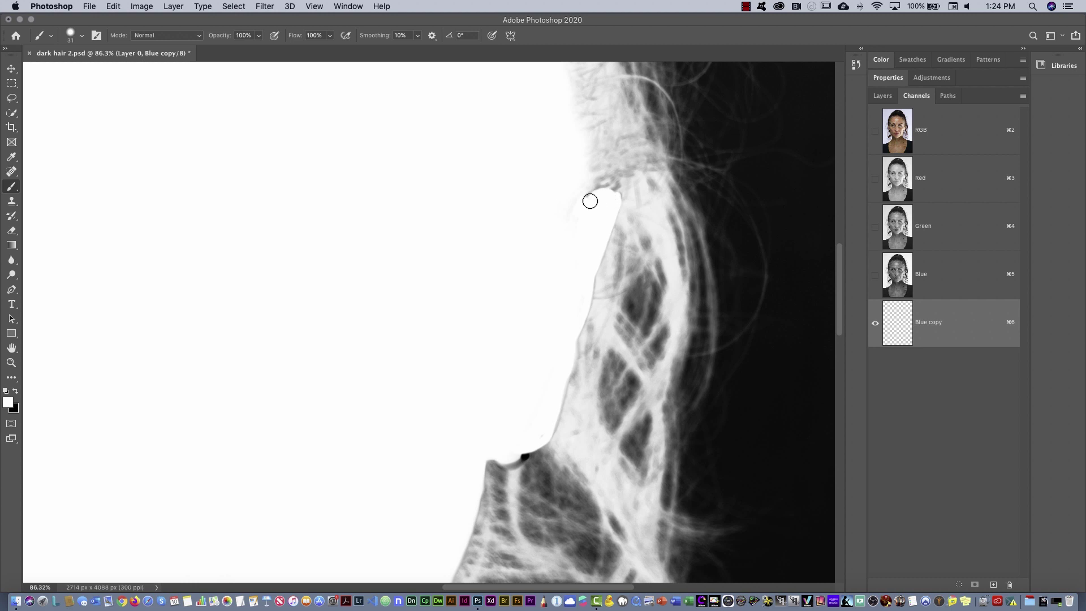
Paint the gray ear on the left-hand side of the face solid white, checking its outline against the RGB composite
{"action": "mouse_move", "coordinate": [610, 190]}
{"action": "left_mouse_down"}
{"action": "mouse_move", "coordinate": [586, 198]}
{"action": "mouse_move", "coordinate": [615, 190]}
{"action": "mouse_move", "coordinate": [610, 407]}
{"action": "mouse_move", "coordinate": [623, 376]}
{"action": "left_mouse_up"}
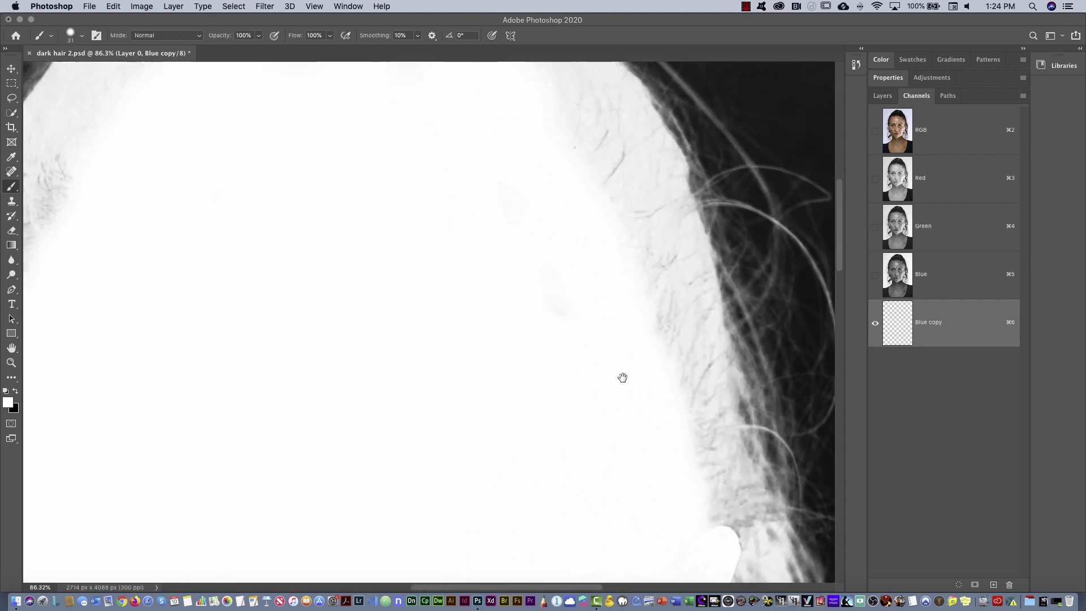
{"action": "mouse_move", "coordinate": [211, 303]}
{"action": "left_mouse_down"}
{"action": "mouse_move", "coordinate": [538, 334]}
{"action": "mouse_move", "coordinate": [474, 424]}
{"action": "mouse_move", "coordinate": [487, 235]}
{"action": "mouse_move", "coordinate": [453, 368]}
{"action": "left_mouse_up"}
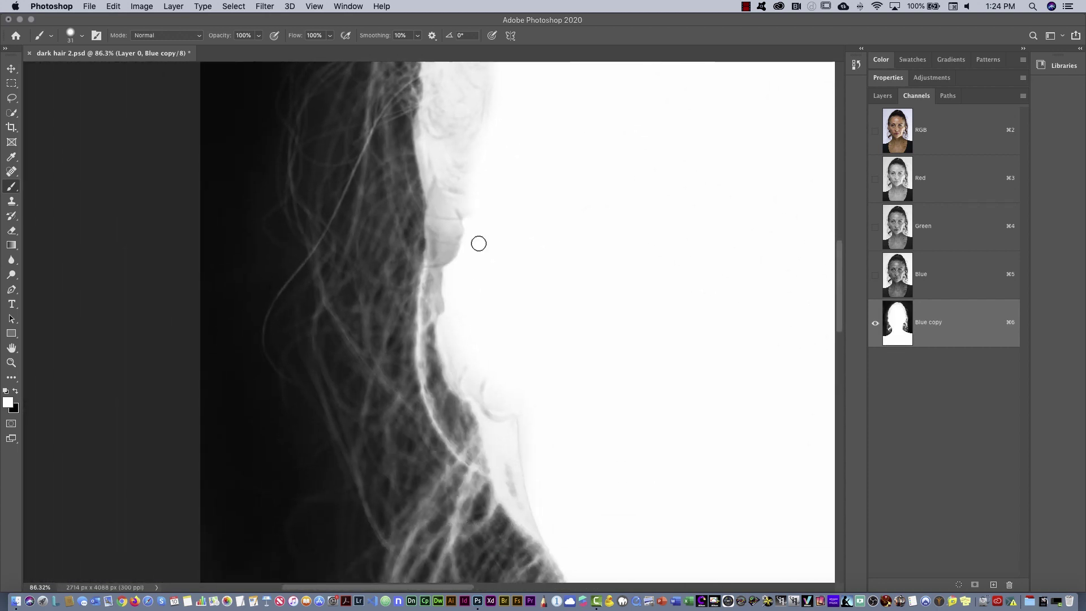
{"action": "left_click_drag", "start_coordinate": [437, 187], "coordinate": [436, 267]}
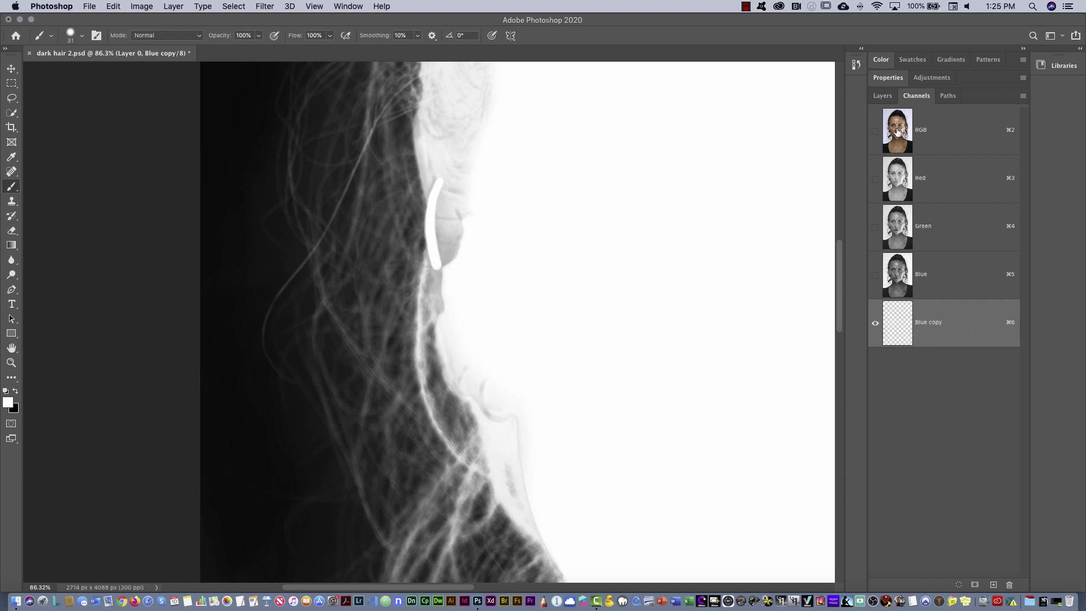
{"action": "left_click", "coordinate": [898, 133]}
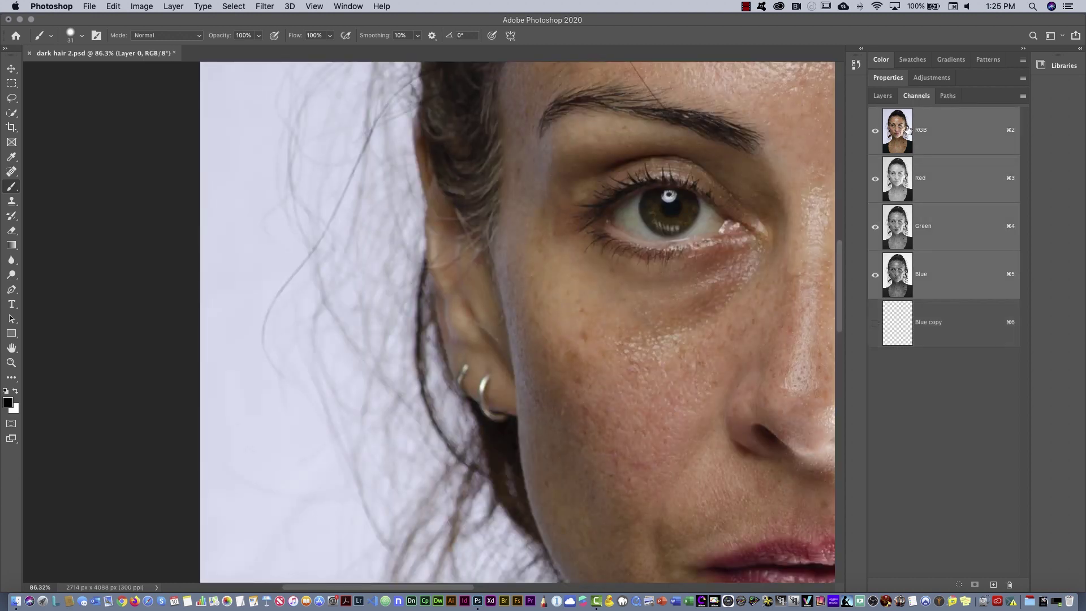
{"action": "left_click", "coordinate": [888, 318]}
{"action": "key", "text": "x"}
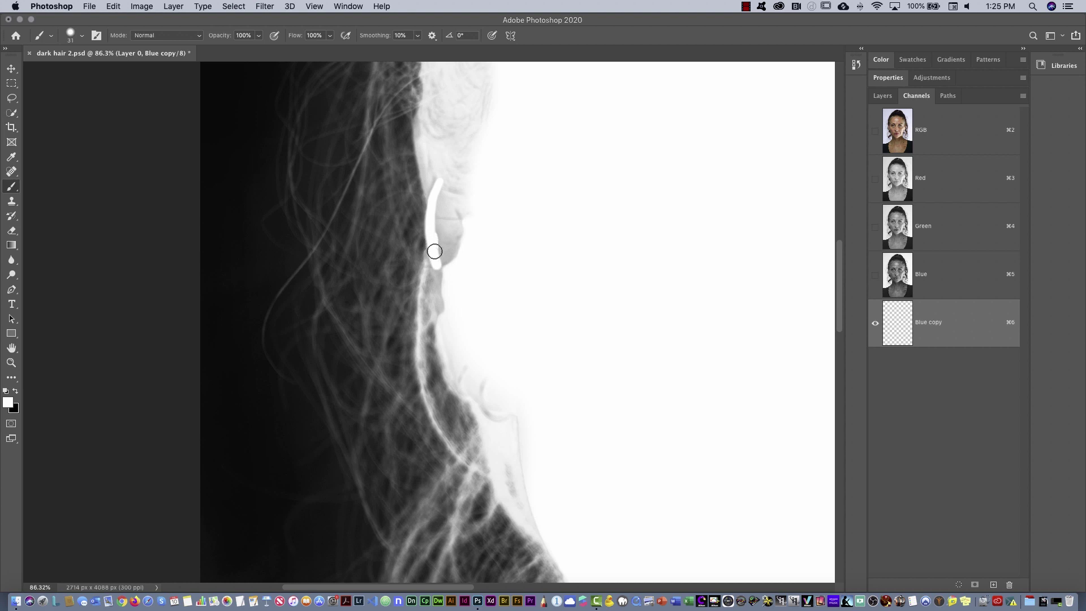
{"action": "mouse_move", "coordinate": [435, 276]}
{"action": "left_mouse_down"}
{"action": "mouse_move", "coordinate": [439, 306]}
{"action": "mouse_move", "coordinate": [441, 230]}
{"action": "mouse_move", "coordinate": [460, 263]}
{"action": "mouse_move", "coordinate": [446, 203]}
{"action": "mouse_move", "coordinate": [436, 216]}
{"action": "left_mouse_up"}
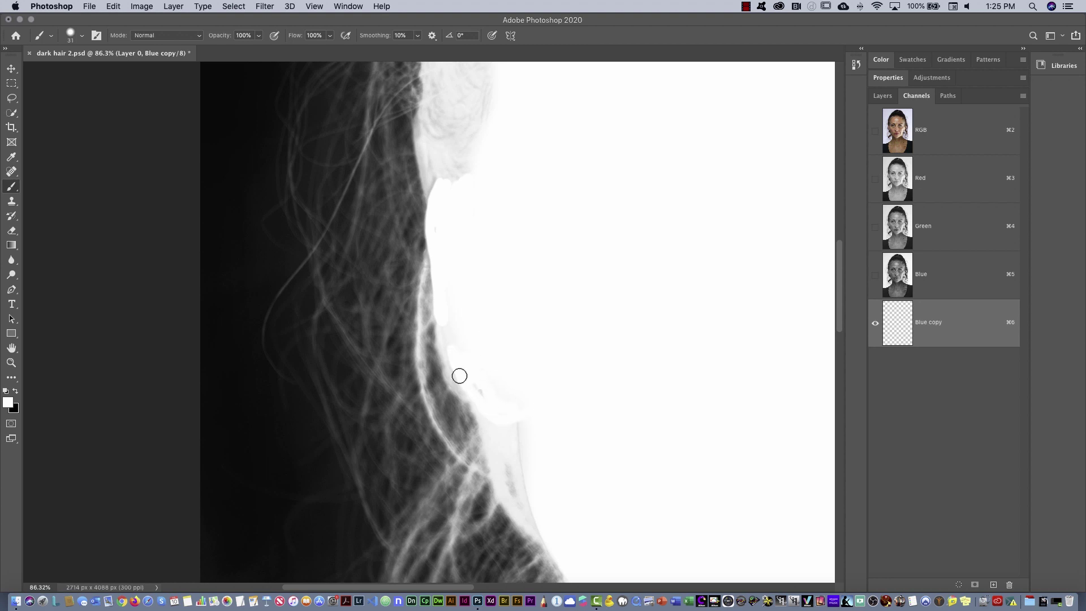
Paint the gray hair band on the left-hand side of the head white using a 166 px brush at 26% flow
{"action": "key", "text": "super+0"}
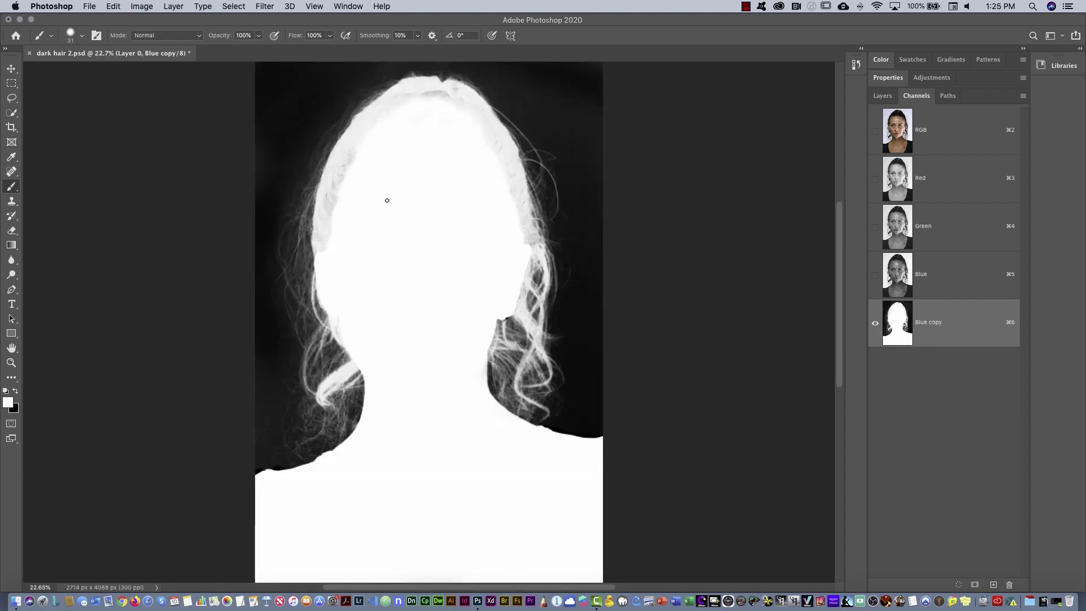
{"action": "scroll", "coordinate": [327, 137], "scroll_direction": "up", "scroll_amount": 5}
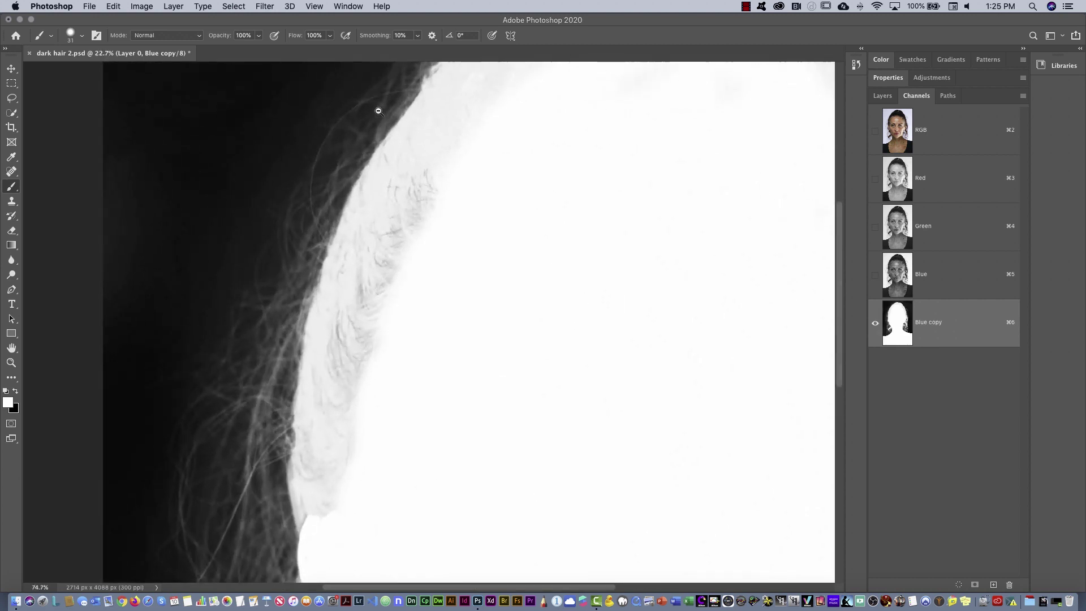
{"action": "right_click", "coordinate": [436, 235]}
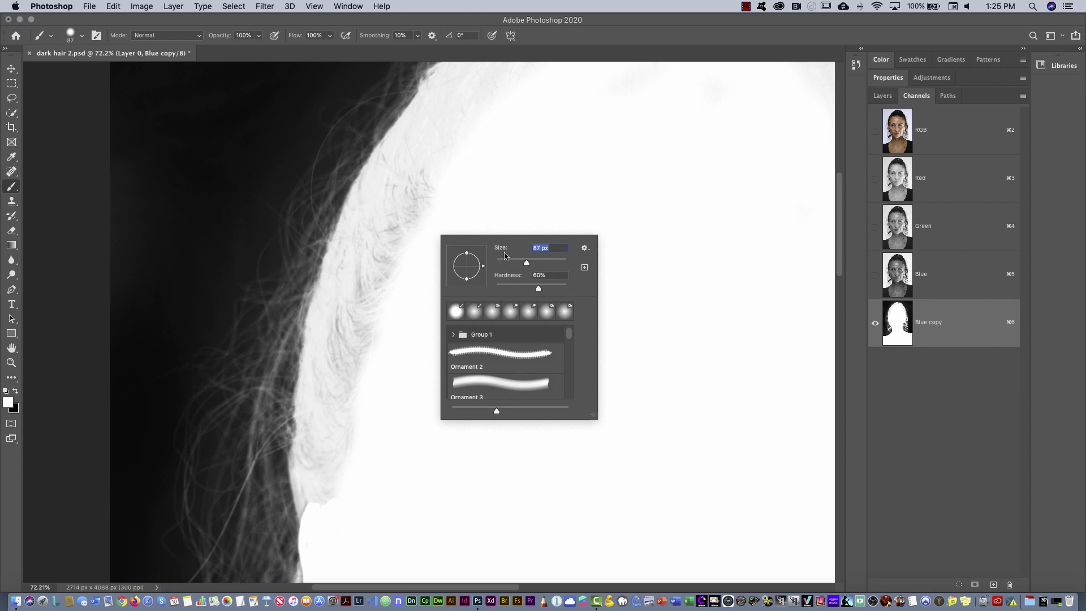
{"action": "left_click_drag", "start_coordinate": [540, 264], "coordinate": [543, 263]}
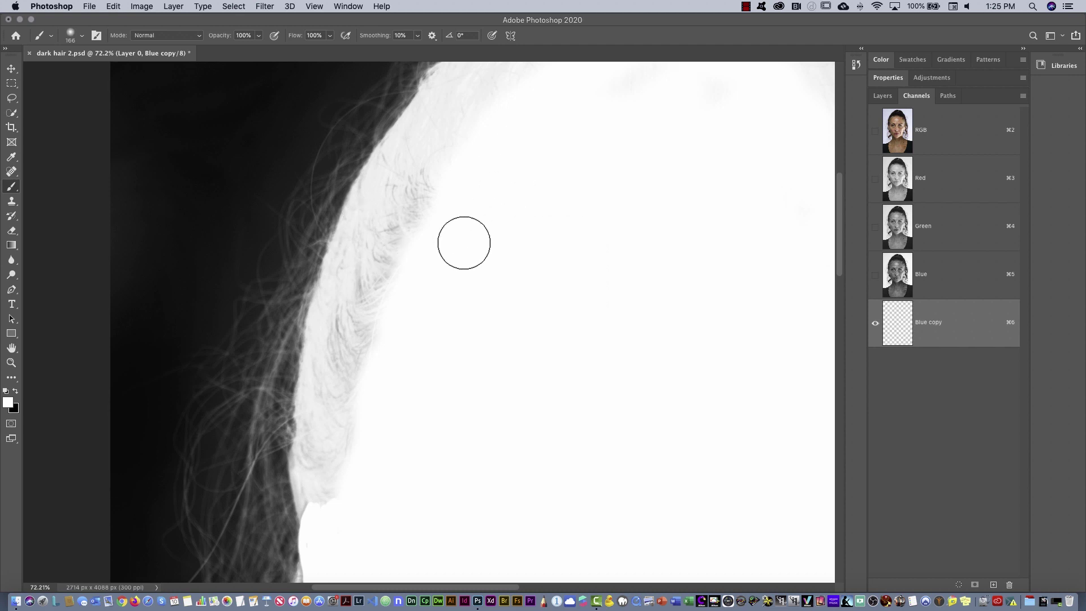
{"action": "key", "text": "Return"}
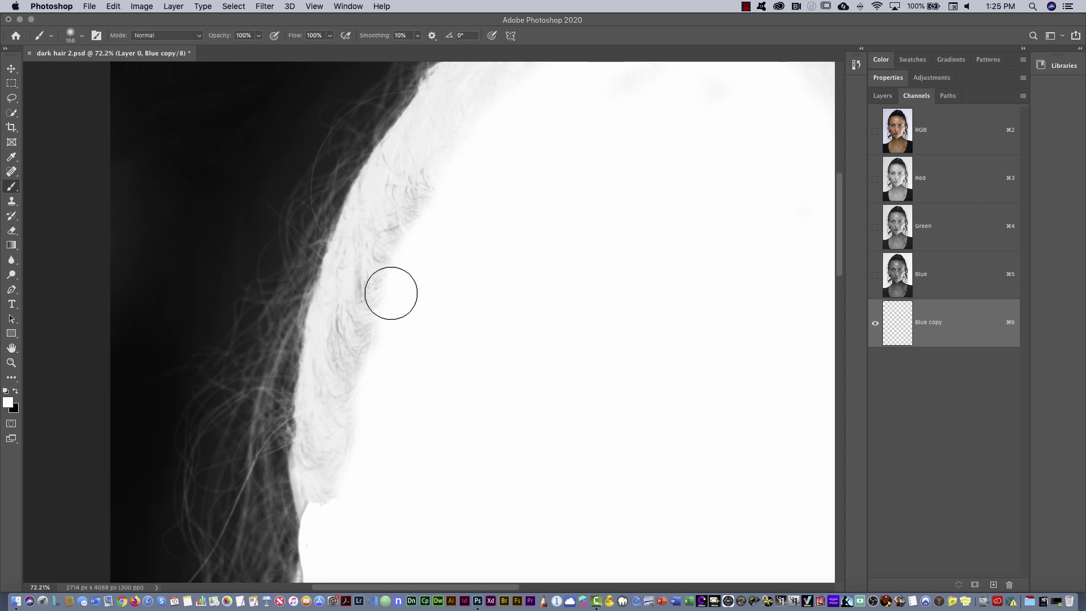
{"action": "left_click", "coordinate": [330, 36]}
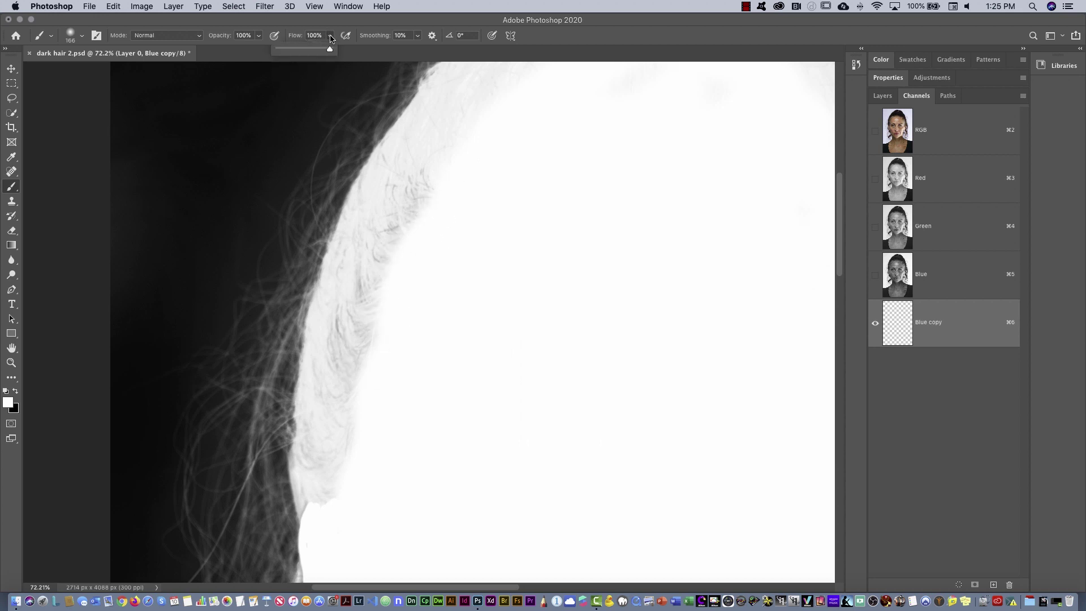
{"action": "left_click", "coordinate": [291, 53]}
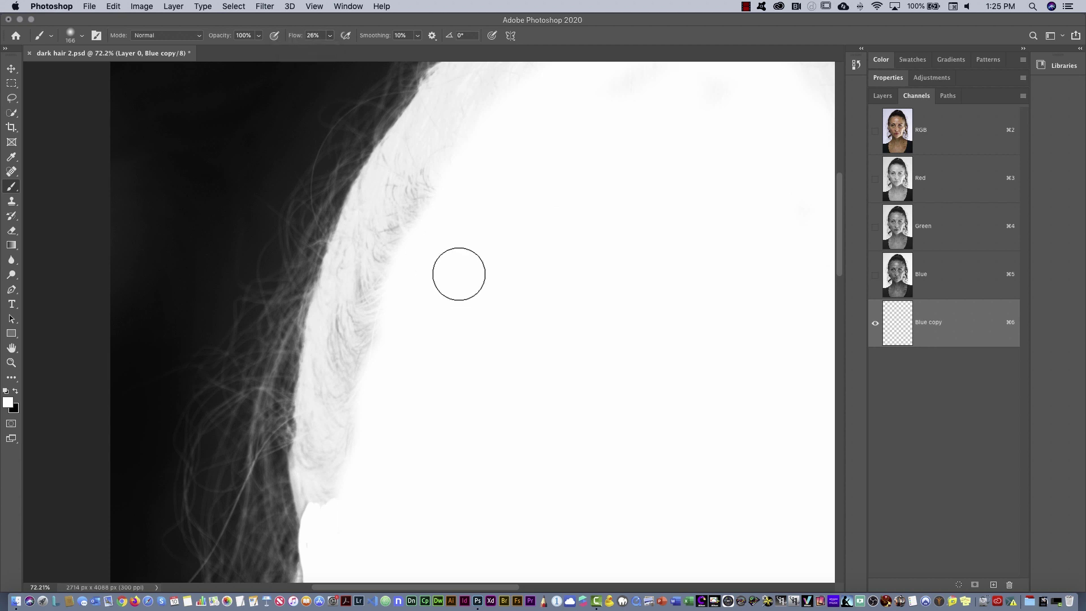
{"action": "mouse_move", "coordinate": [441, 165]}
{"action": "left_mouse_down"}
{"action": "mouse_move", "coordinate": [371, 305]}
{"action": "mouse_move", "coordinate": [351, 449]}
{"action": "mouse_move", "coordinate": [406, 353]}
{"action": "mouse_move", "coordinate": [464, 194]}
{"action": "mouse_move", "coordinate": [451, 166]}
{"action": "mouse_move", "coordinate": [368, 297]}
{"action": "mouse_move", "coordinate": [356, 478]}
{"action": "mouse_move", "coordinate": [438, 182]}
{"action": "mouse_move", "coordinate": [394, 254]}
{"action": "mouse_move", "coordinate": [344, 464]}
{"action": "mouse_move", "coordinate": [405, 278]}
{"action": "mouse_move", "coordinate": [414, 179]}
{"action": "mouse_move", "coordinate": [392, 216]}
{"action": "mouse_move", "coordinate": [358, 399]}
{"action": "left_mouse_up"}
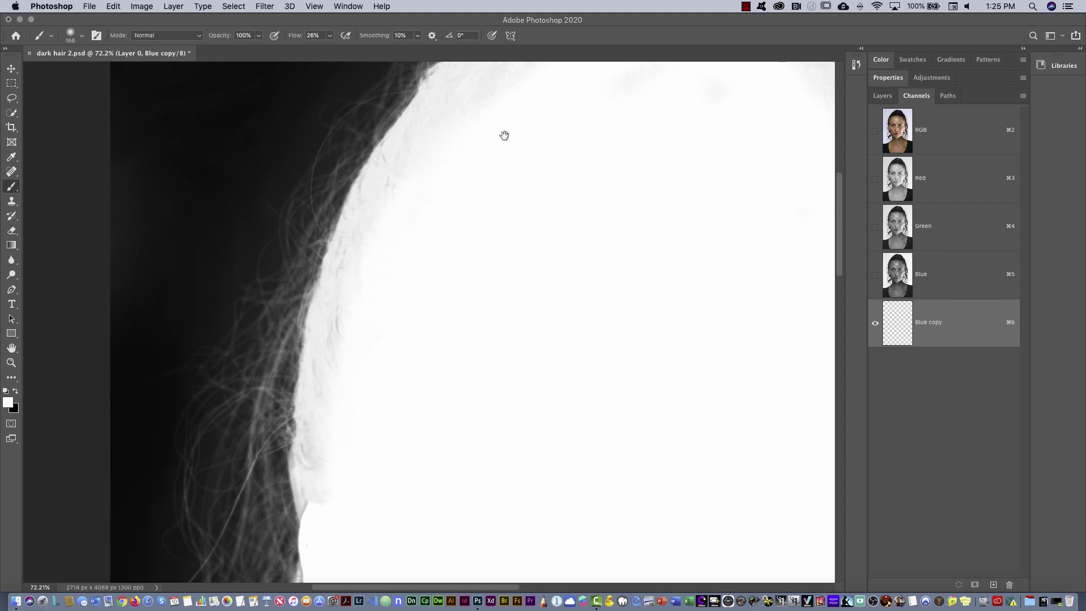
Whiten the remaining gray hair inside the crown and down the right-hand side of the head, and touch up the upper forehead
{"action": "left_click_drag", "start_coordinate": [504, 133], "coordinate": [413, 376]}
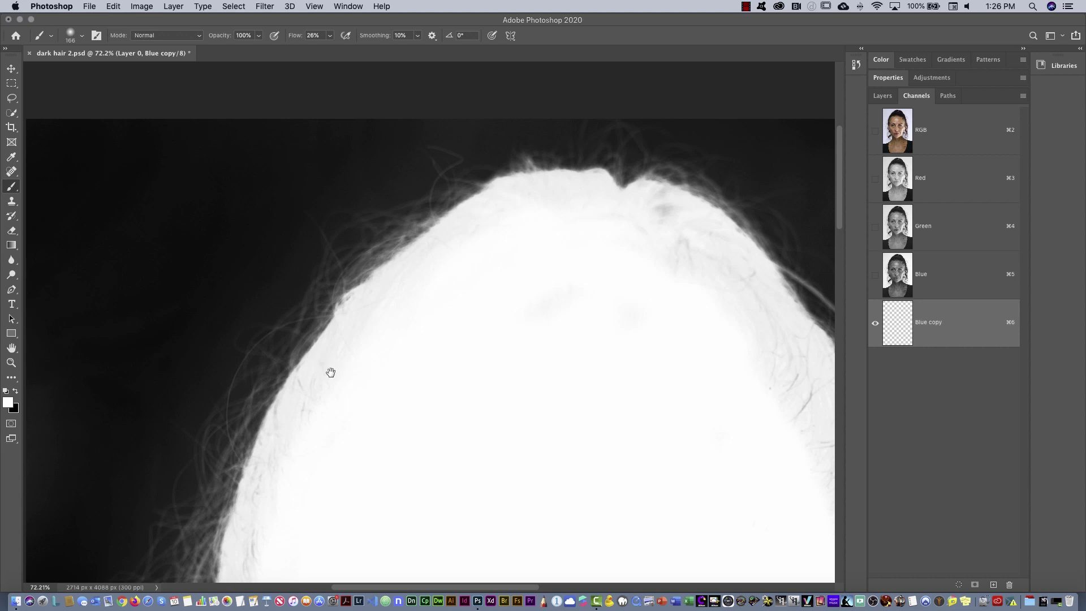
{"action": "mouse_move", "coordinate": [552, 298]}
{"action": "left_mouse_down"}
{"action": "mouse_move", "coordinate": [499, 269]}
{"action": "mouse_move", "coordinate": [404, 262]}
{"action": "left_mouse_up"}
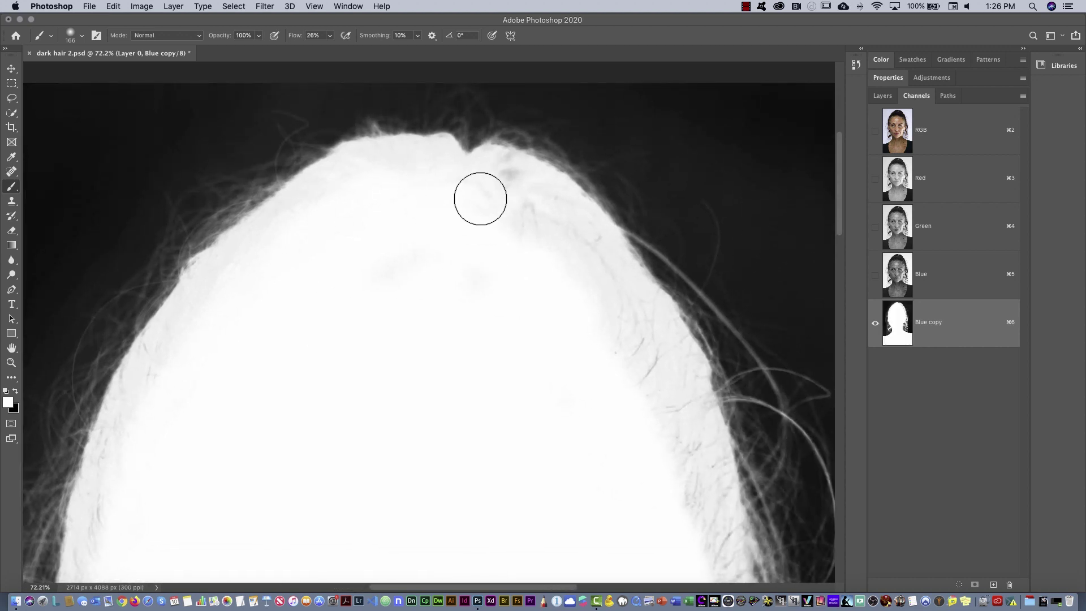
{"action": "mouse_move", "coordinate": [500, 193]}
{"action": "left_mouse_down"}
{"action": "mouse_move", "coordinate": [590, 290]}
{"action": "mouse_move", "coordinate": [567, 235]}
{"action": "mouse_move", "coordinate": [633, 390]}
{"action": "mouse_move", "coordinate": [647, 386]}
{"action": "mouse_move", "coordinate": [649, 370]}
{"action": "mouse_move", "coordinate": [668, 418]}
{"action": "mouse_move", "coordinate": [559, 250]}
{"action": "left_mouse_up"}
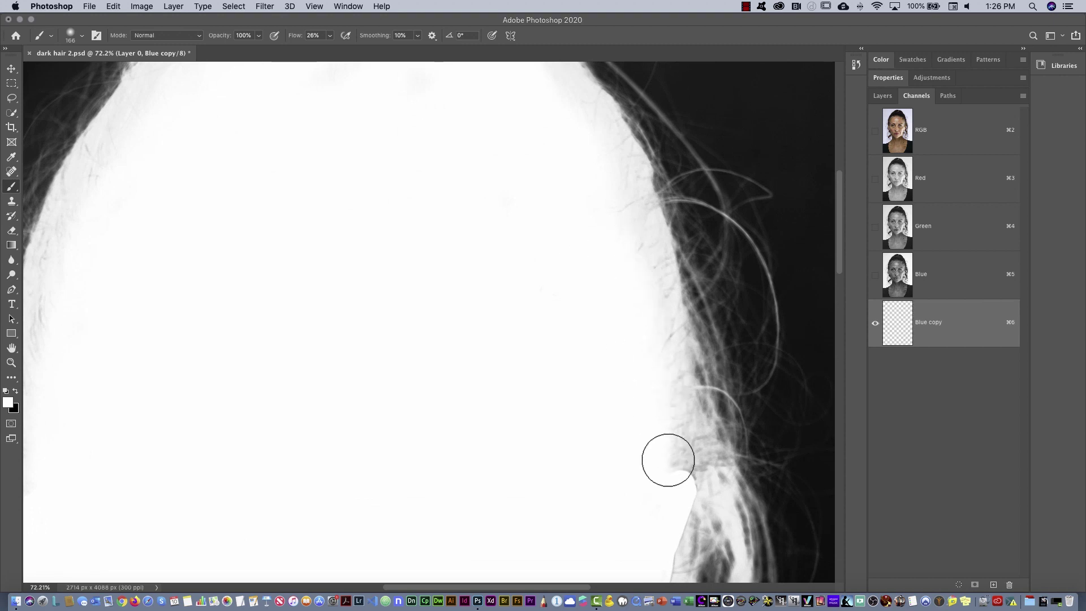
{"action": "left_click_drag", "start_coordinate": [647, 480], "coordinate": [632, 358]}
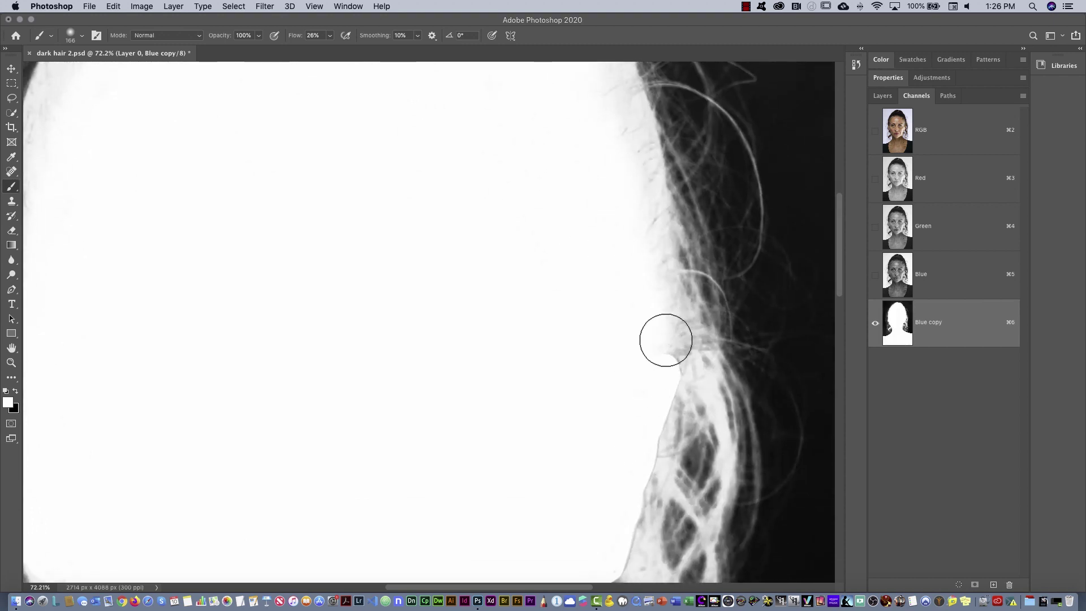
{"action": "left_click_drag", "start_coordinate": [560, 432], "coordinate": [622, 232]}
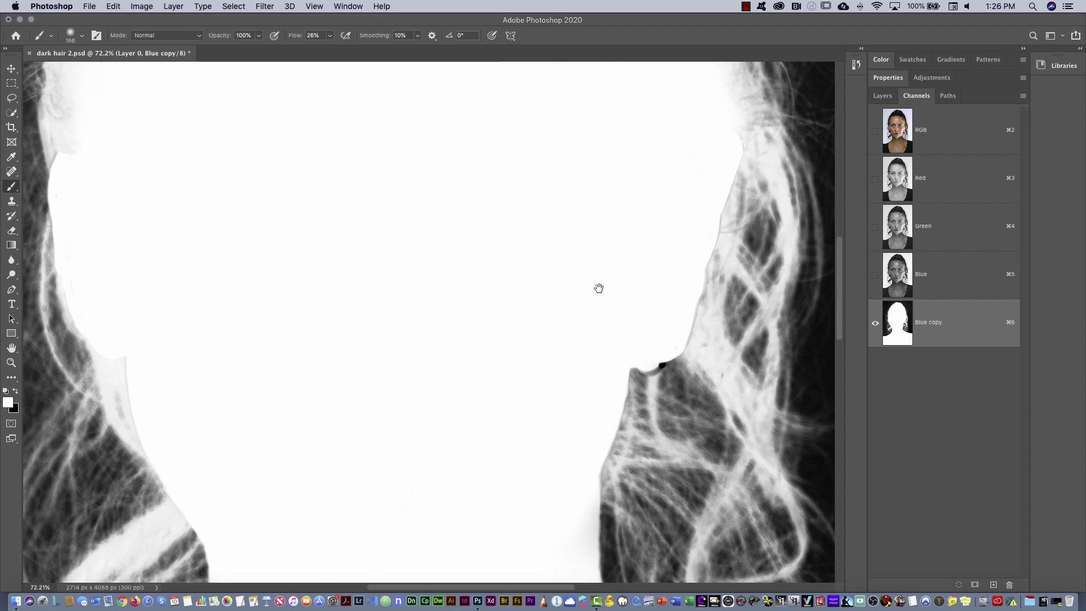
{"action": "left_click_drag", "start_coordinate": [598, 286], "coordinate": [678, 325]}
{"action": "left_click_drag", "start_coordinate": [584, 300], "coordinate": [520, 333]}
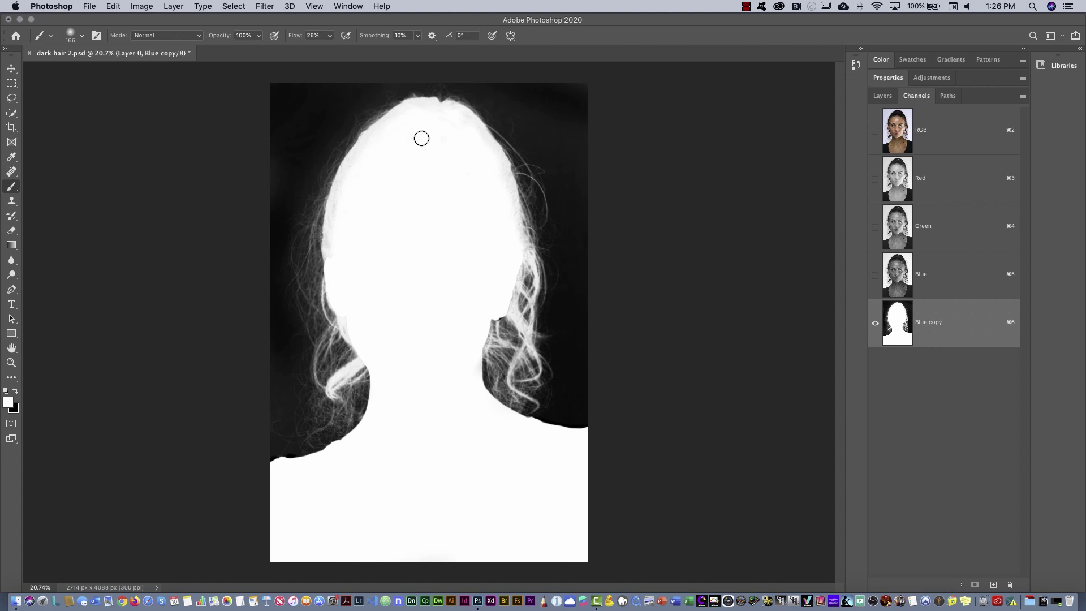
{"action": "mouse_move", "coordinate": [417, 148]}
{"action": "left_mouse_down"}
{"action": "mouse_move", "coordinate": [426, 119]}
{"action": "mouse_move", "coordinate": [426, 172]}
{"action": "left_mouse_up"}
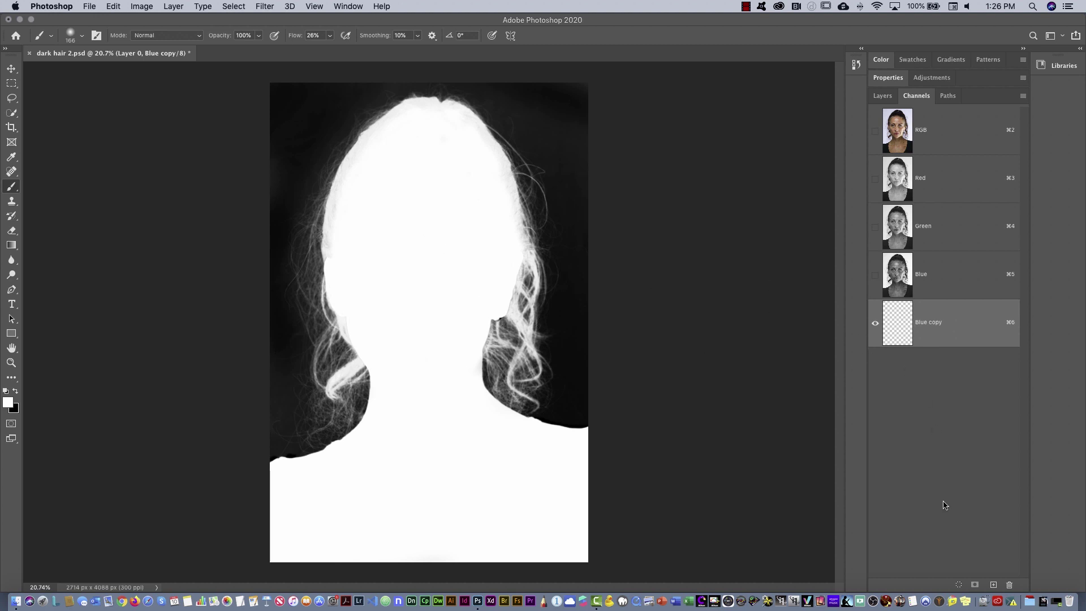
Load the Blue copy channel as a selection, return to the RGB composite, and turn the selection into a layer mask on Layer 0
{"action": "left_click", "coordinate": [960, 584]}
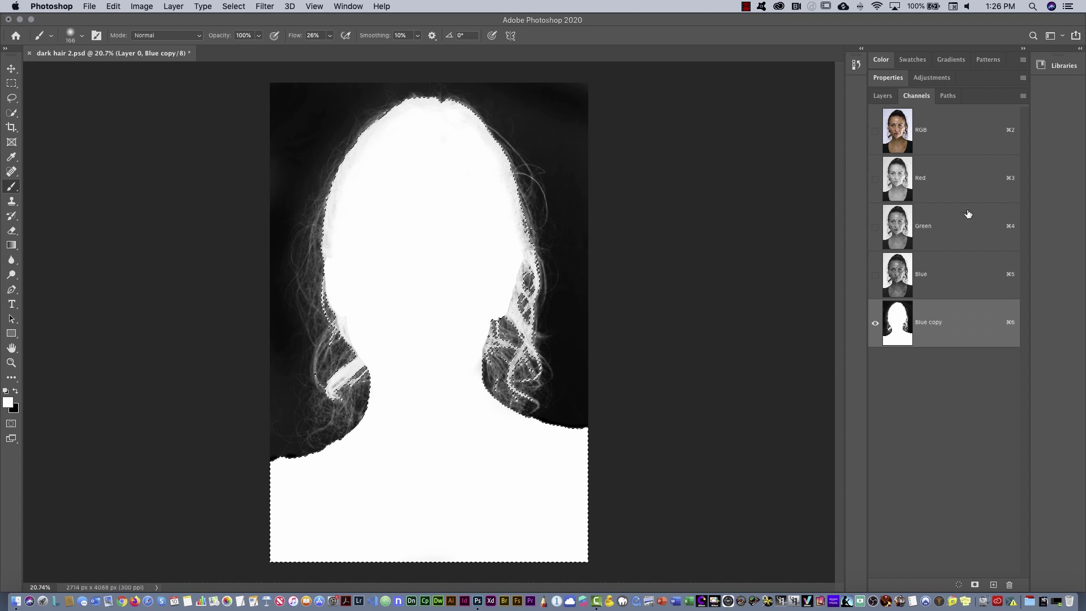
{"action": "left_click", "coordinate": [926, 132]}
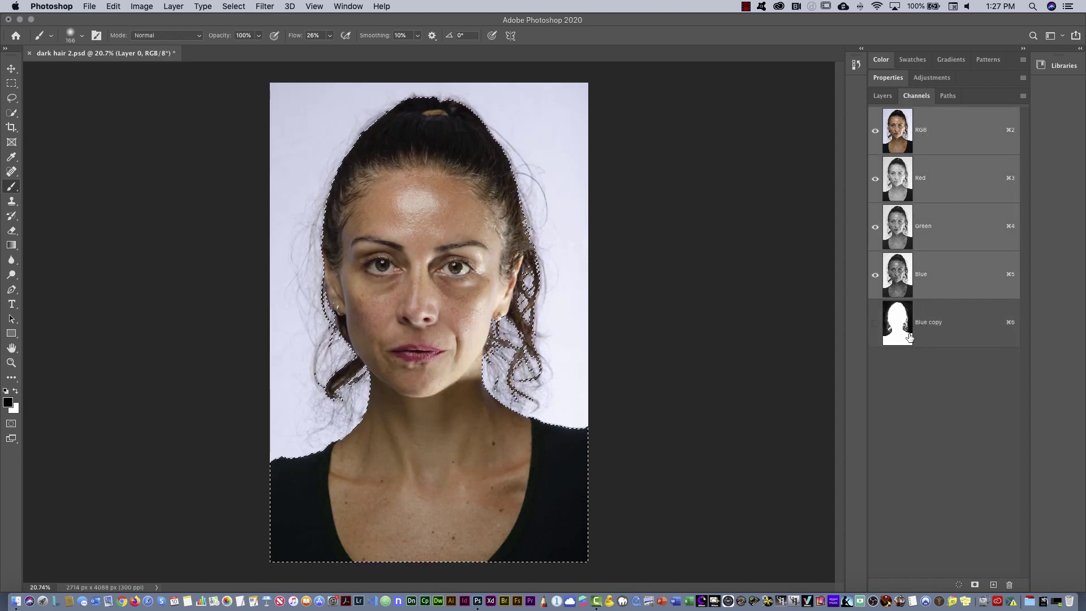
{"action": "left_click", "coordinate": [882, 97]}
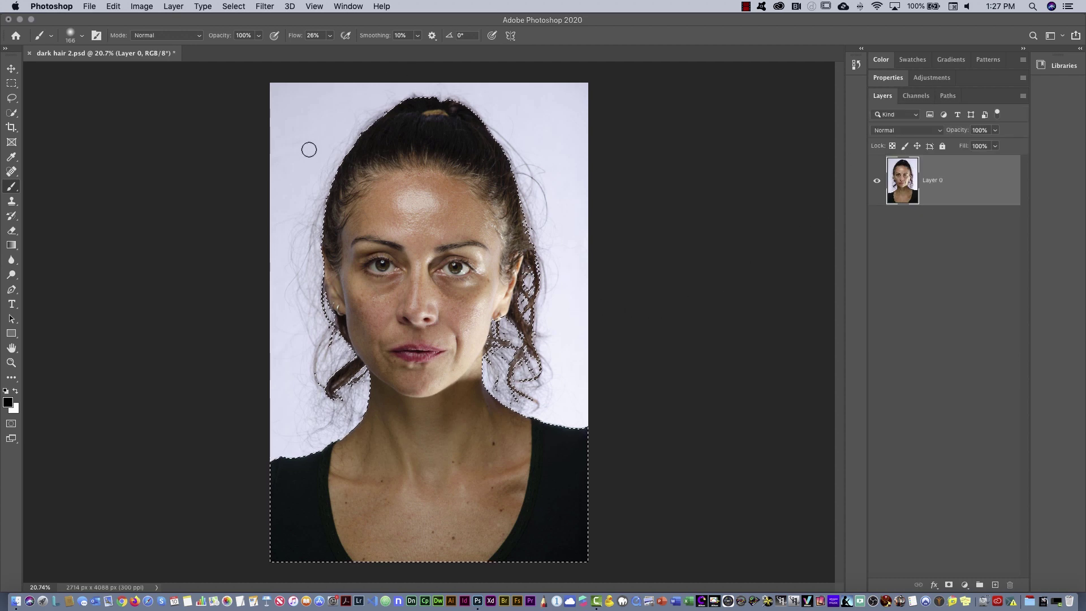
{"action": "left_click", "coordinate": [949, 585]}
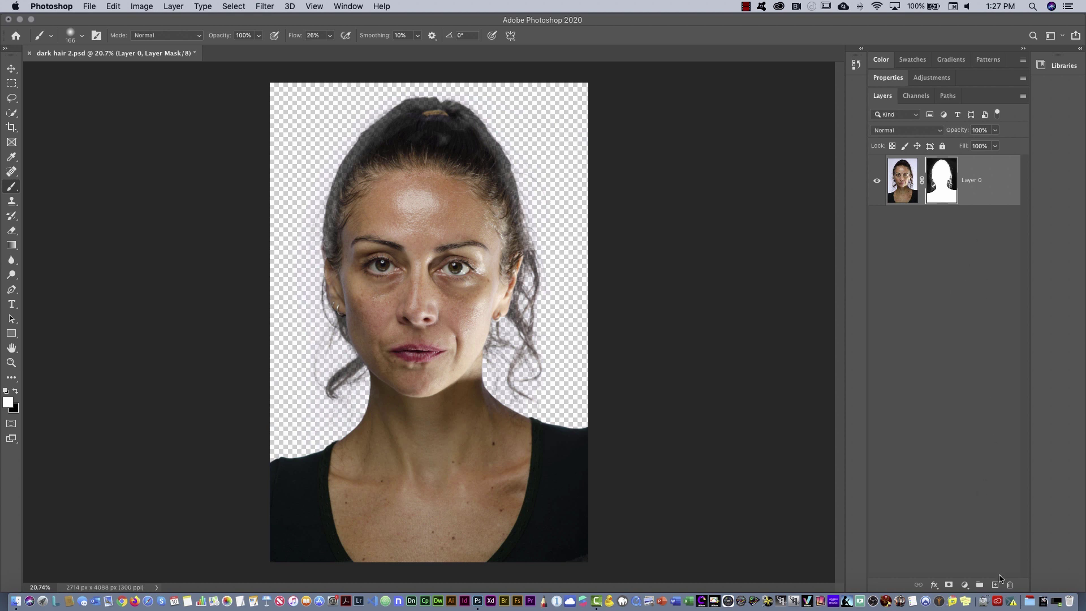
Add a new layer beneath the masked portrait and fill it with medium blue
{"action": "left_click", "coordinate": [996, 585]}
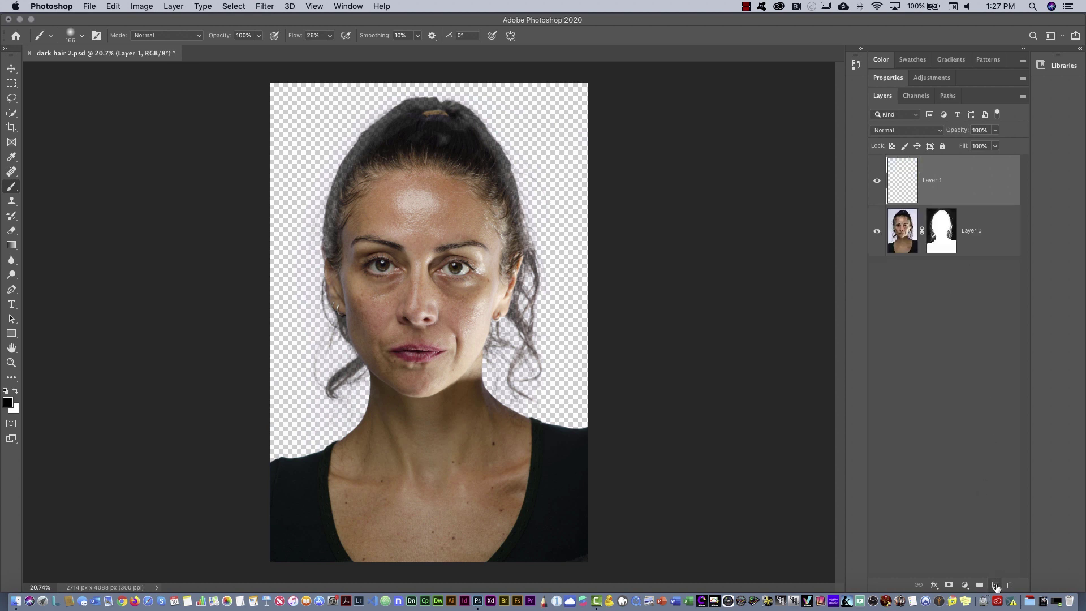
{"action": "left_click_drag", "start_coordinate": [904, 185], "coordinate": [901, 228]}
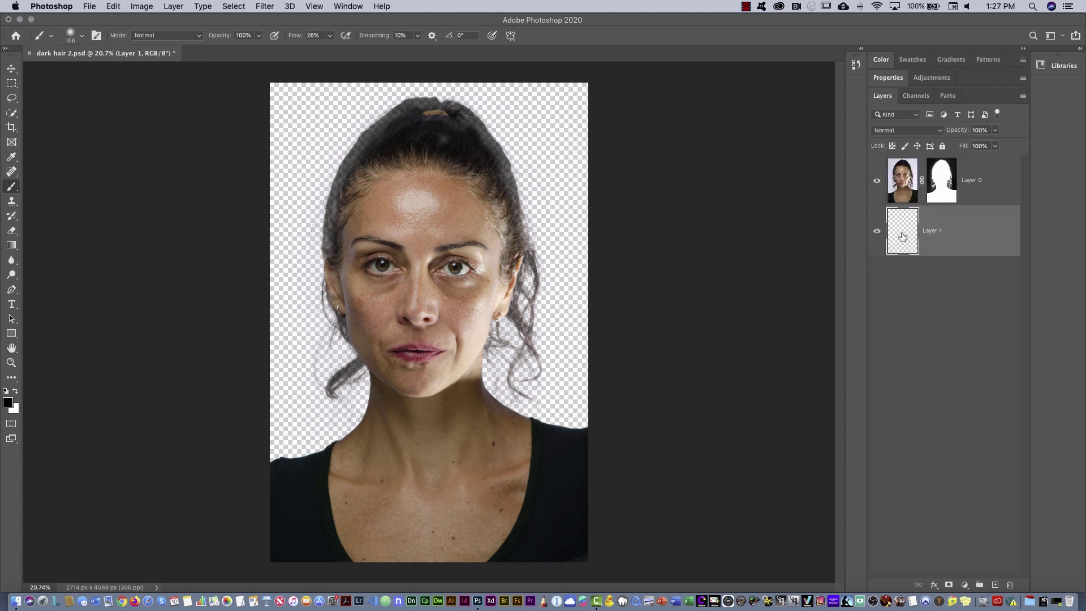
{"action": "left_click", "coordinate": [883, 61]}
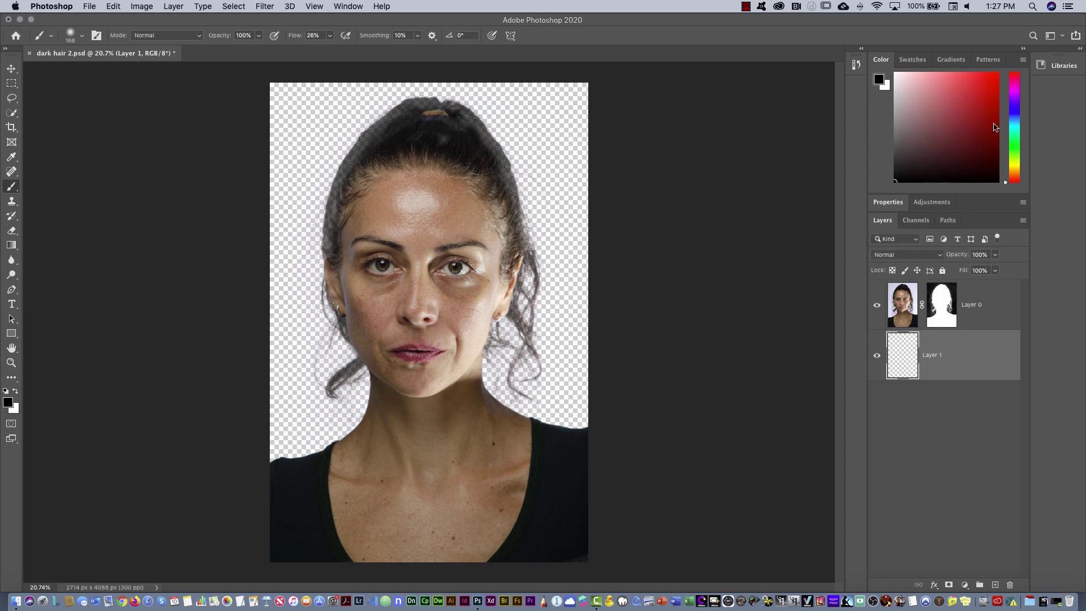
{"action": "left_click_drag", "start_coordinate": [1015, 114], "coordinate": [970, 106]}
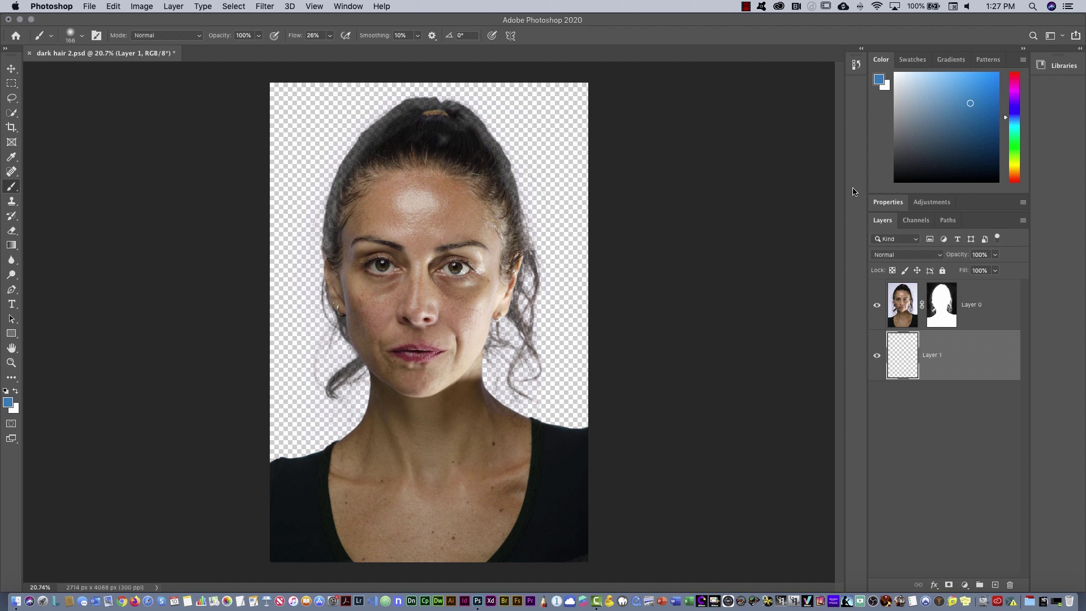
{"action": "key", "text": "alt+BackSpace"}
{"action": "key", "text": "v"}
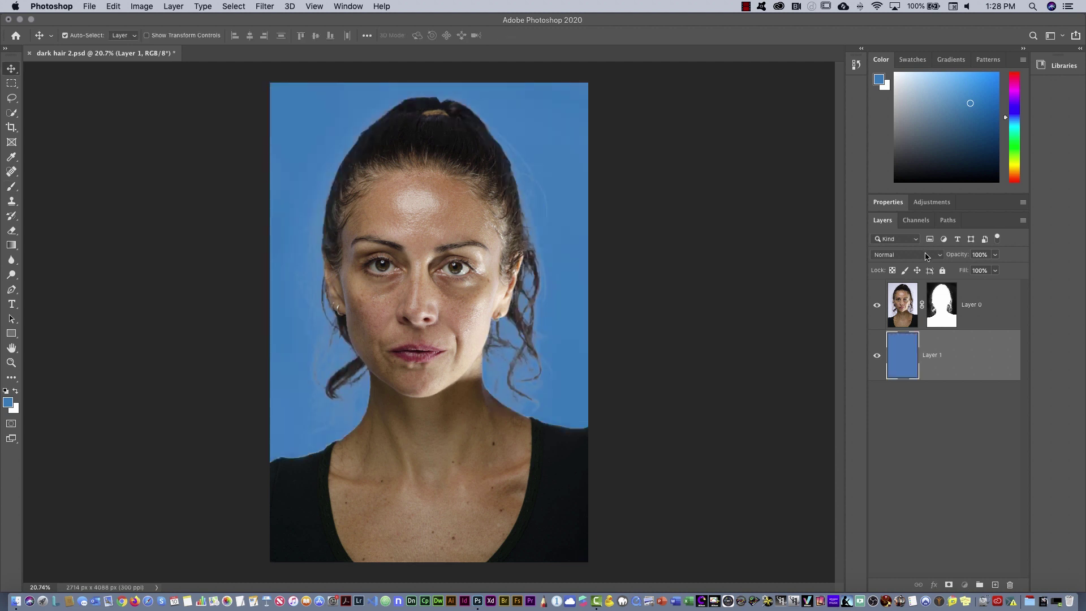
Add a new empty layer above Layer 0 and clip it to the masked portrait
{"action": "left_click", "coordinate": [908, 307]}
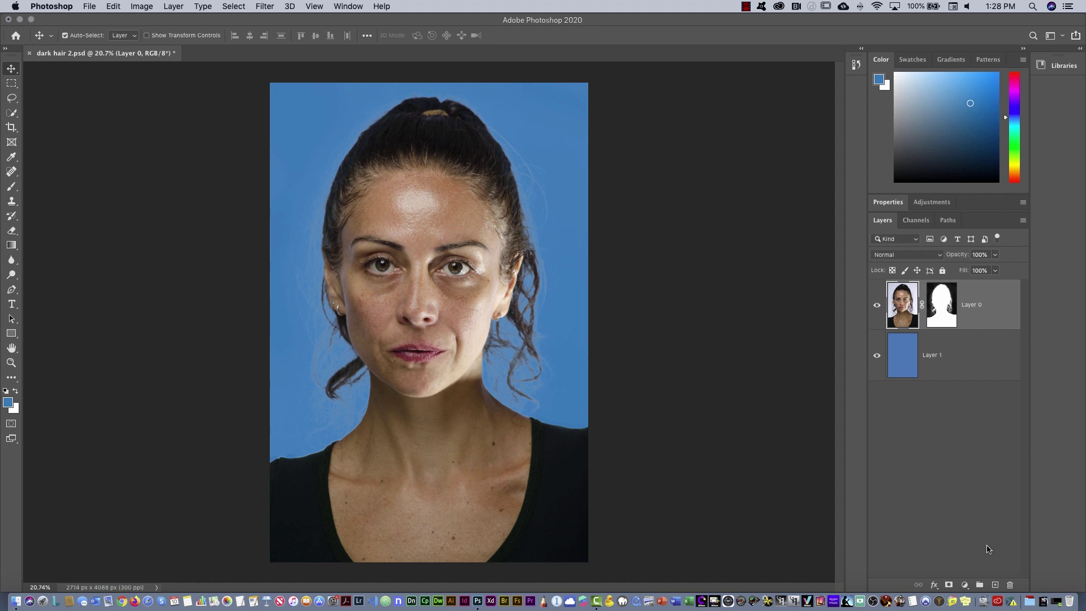
{"action": "left_click", "coordinate": [995, 584]}
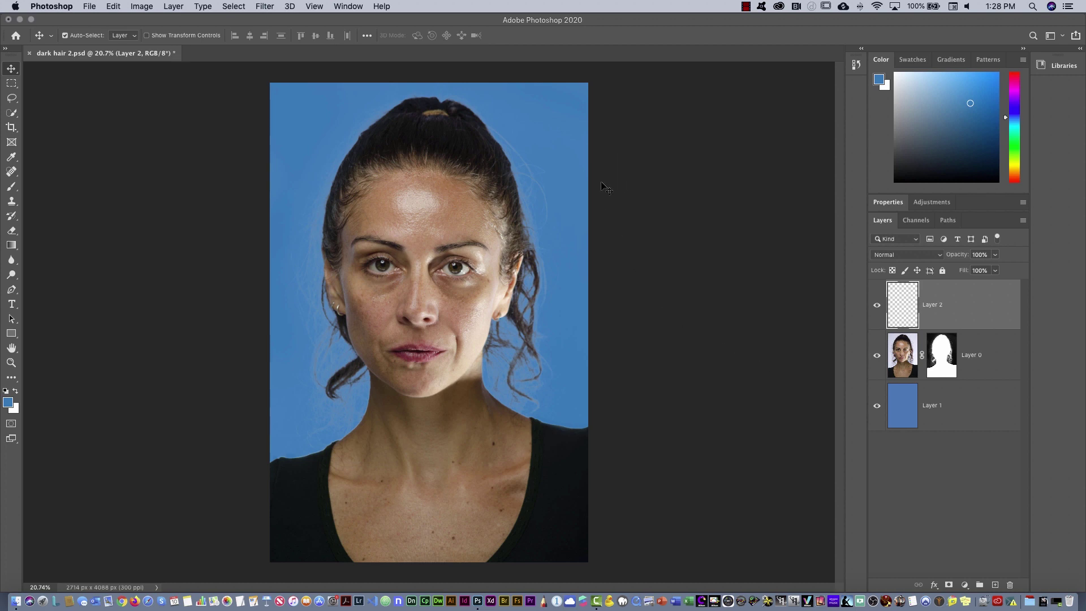
{"action": "key", "text": "super+space"}
{"action": "left_click_drag", "start_coordinate": [540, 163], "coordinate": [545, 186]}
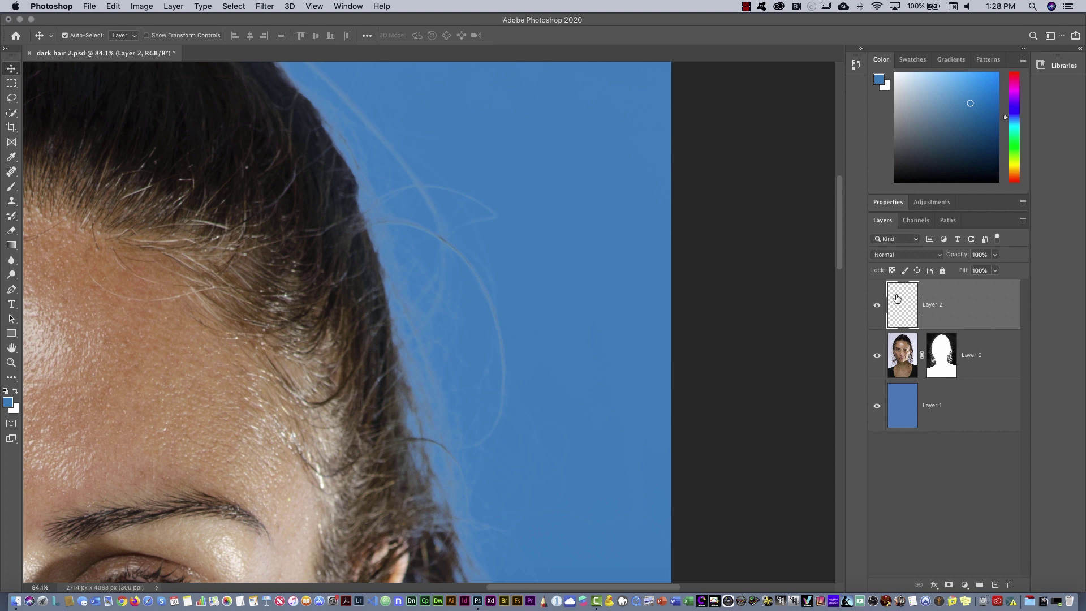
{"action": "right_click", "coordinate": [969, 300]}
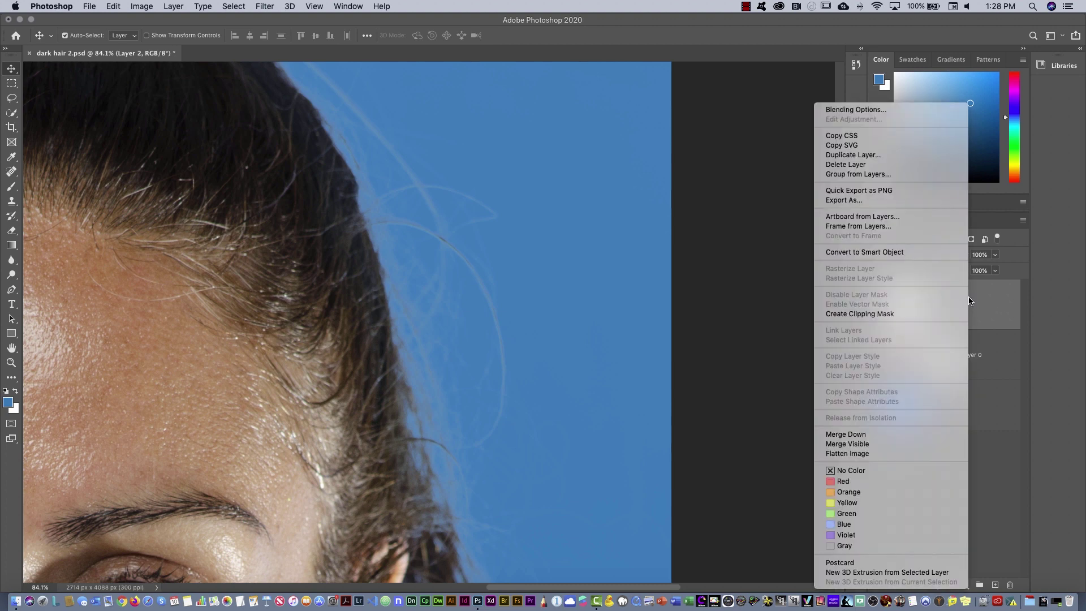
{"action": "left_click", "coordinate": [886, 315]}
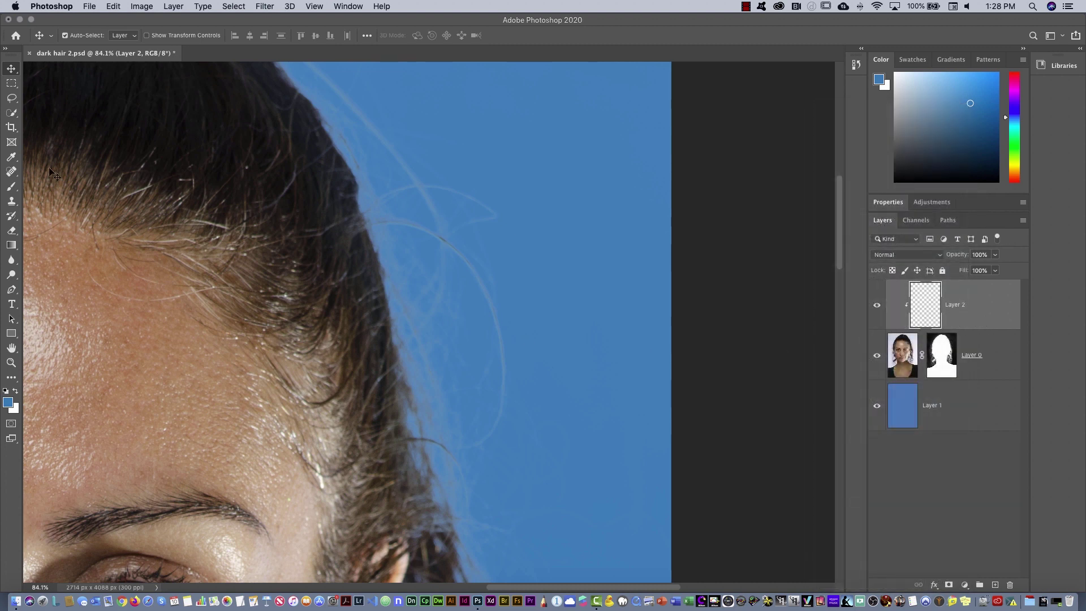
Brush bright green test strokes on the clipped layer, from the forehead across the right-hand hair edge and flyaway strands
{"action": "left_click", "coordinate": [12, 186]}
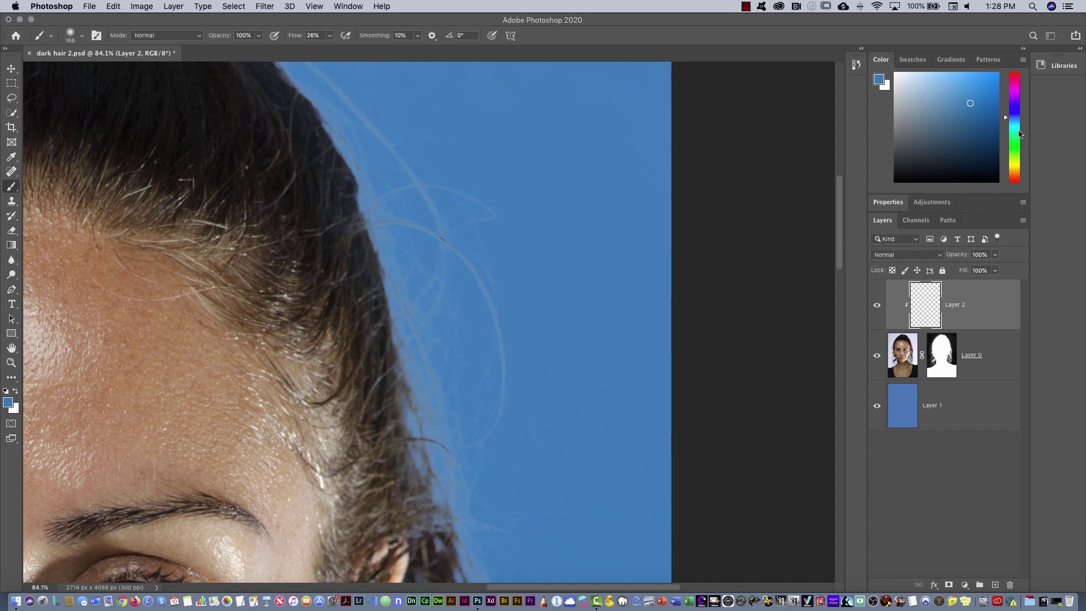
{"action": "left_click", "coordinate": [1018, 136]}
{"action": "left_click", "coordinate": [986, 86]}
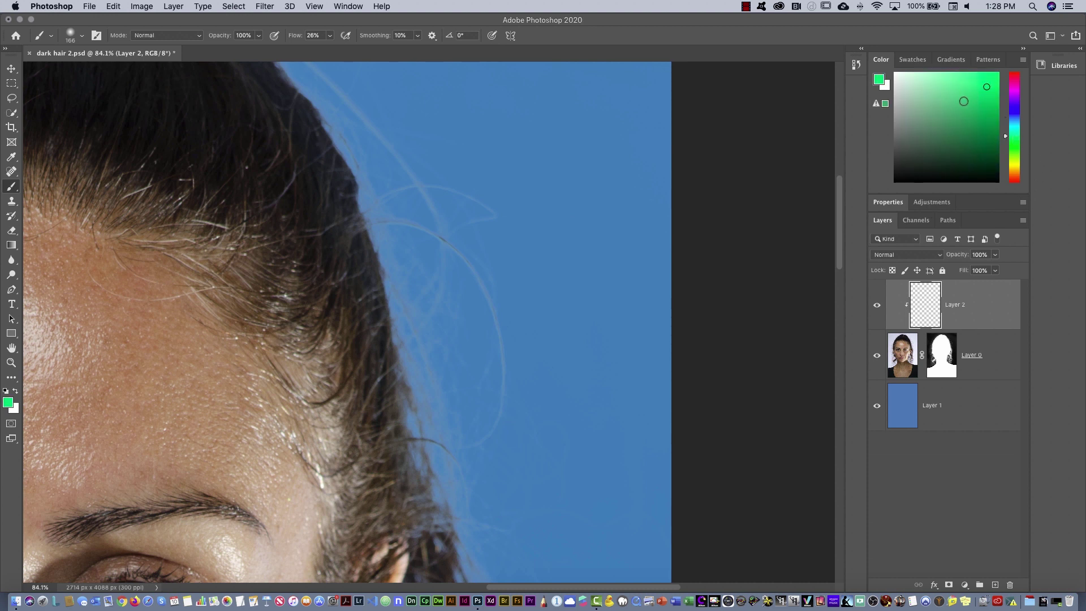
{"action": "mouse_move", "coordinate": [198, 355]}
{"action": "left_mouse_down"}
{"action": "mouse_move", "coordinate": [235, 338]}
{"action": "mouse_move", "coordinate": [198, 351]}
{"action": "mouse_move", "coordinate": [225, 334]}
{"action": "mouse_move", "coordinate": [334, 305]}
{"action": "left_mouse_up"}
{"action": "mouse_move", "coordinate": [417, 274]}
{"action": "left_mouse_down"}
{"action": "mouse_move", "coordinate": [380, 276]}
{"action": "mouse_move", "coordinate": [543, 271]}
{"action": "mouse_move", "coordinate": [623, 300]}
{"action": "mouse_move", "coordinate": [509, 250]}
{"action": "mouse_move", "coordinate": [418, 243]}
{"action": "mouse_move", "coordinate": [340, 254]}
{"action": "mouse_move", "coordinate": [365, 223]}
{"action": "left_mouse_up"}
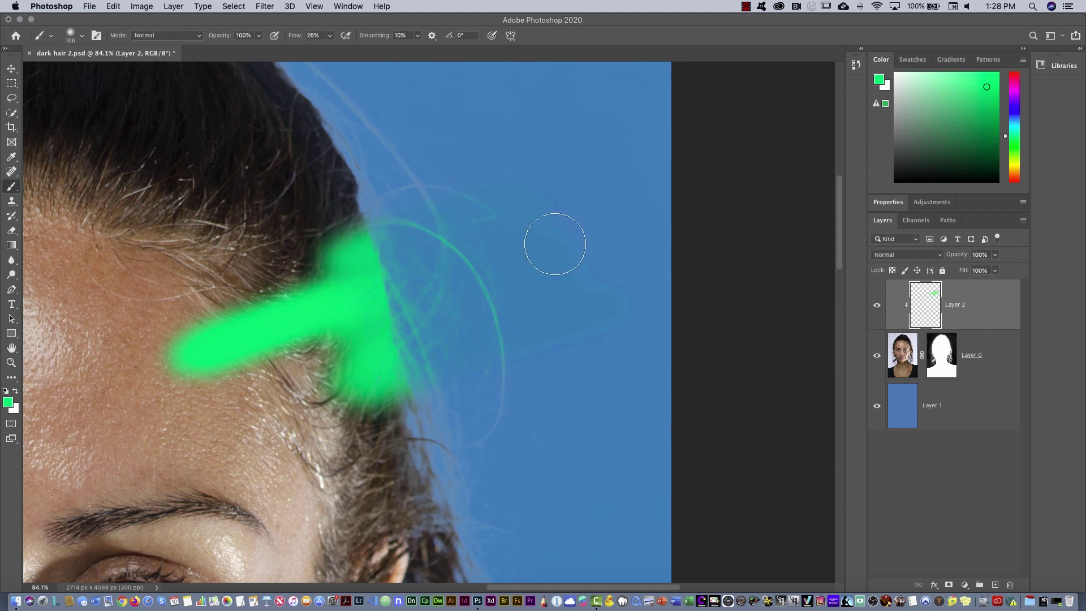
Release Layer 2 from its clipping mask and brush another green stroke across the hair edge and blue background
{"action": "right_click", "coordinate": [990, 310]}
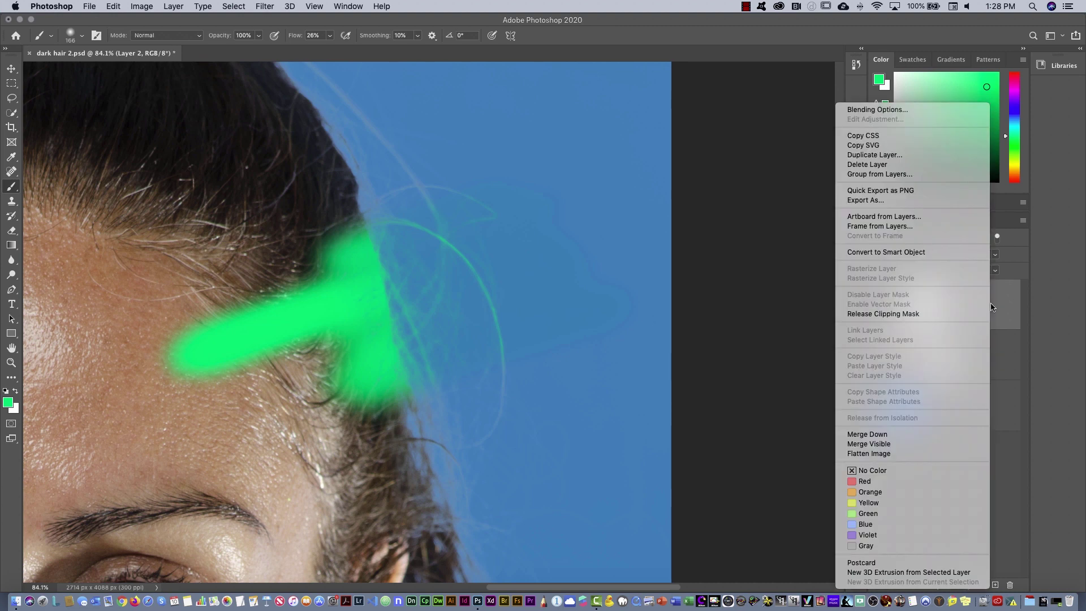
{"action": "left_click", "coordinate": [947, 313]}
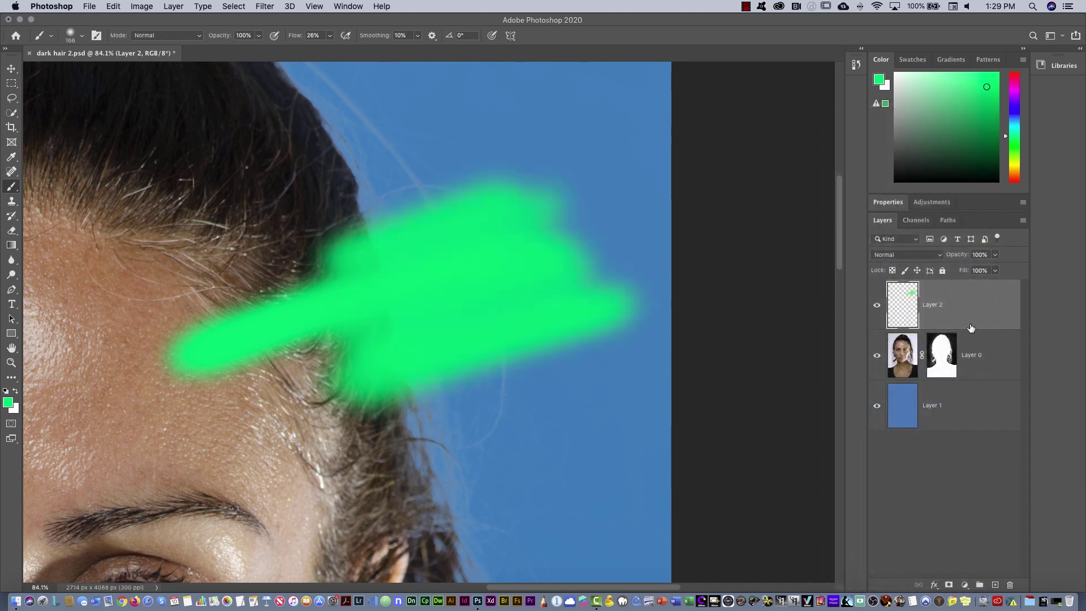
{"action": "mouse_move", "coordinate": [531, 352]}
{"action": "left_mouse_down"}
{"action": "mouse_move", "coordinate": [628, 342]}
{"action": "mouse_move", "coordinate": [396, 447]}
{"action": "left_mouse_up"}
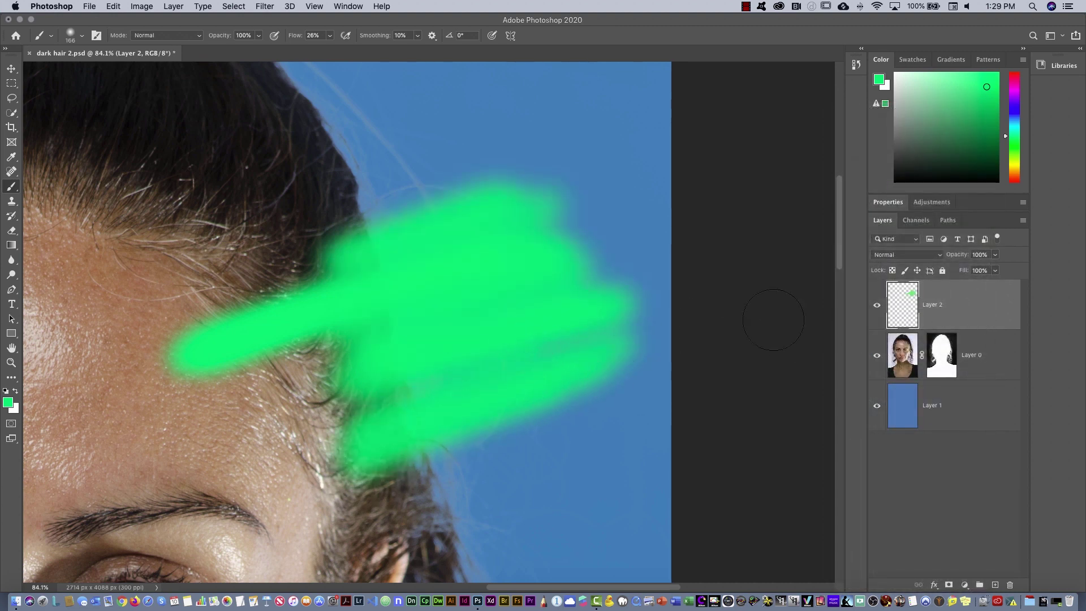
Clip Layer 2 to the masked portrait again and undo all the green test strokes on it
{"action": "right_click", "coordinate": [973, 305]}
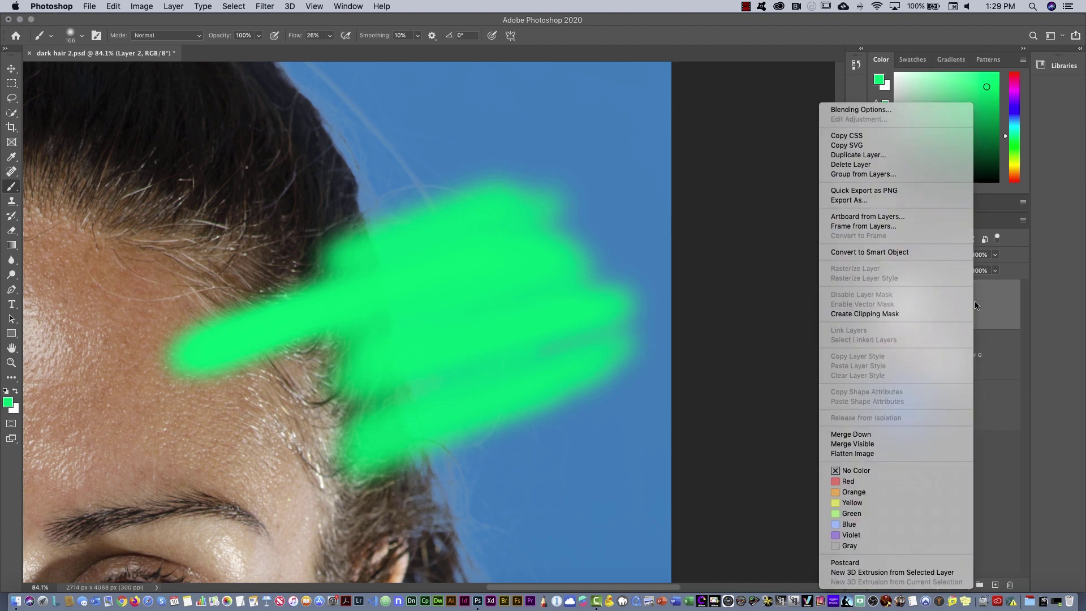
{"action": "left_click", "coordinate": [904, 315]}
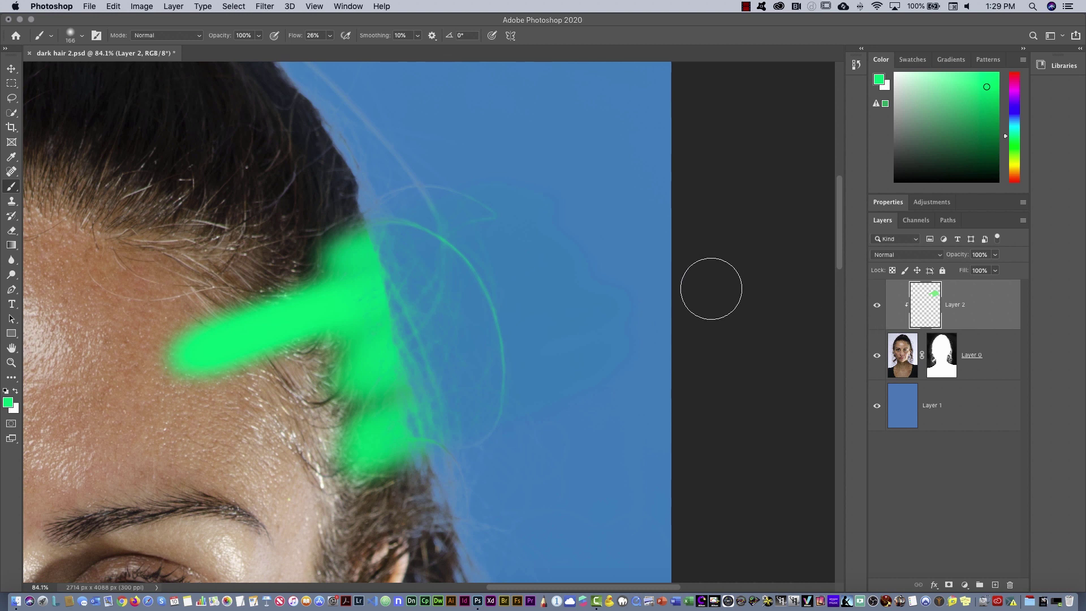
{"action": "key", "text": "super+z"}
{"action": "key", "text": "super+z"}
{"action": "key", "text": "super+z"}
{"action": "key", "text": "super+z"}
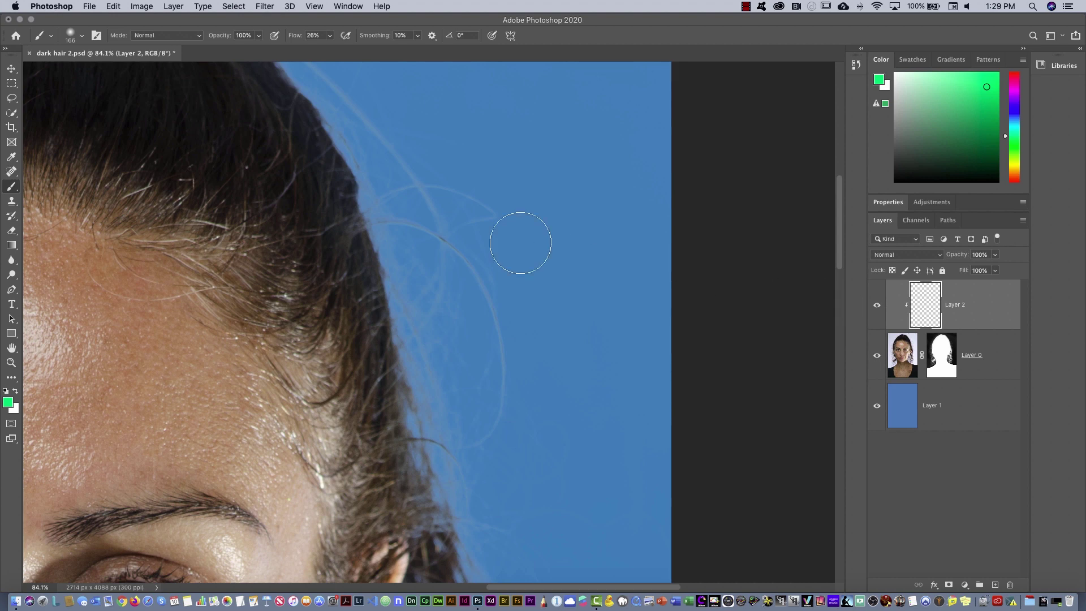
Set the Brush flow to 100% and the foreground color to grayish brown #59504b, based on a tone sampled from the hair
{"action": "left_click", "coordinate": [329, 36]}
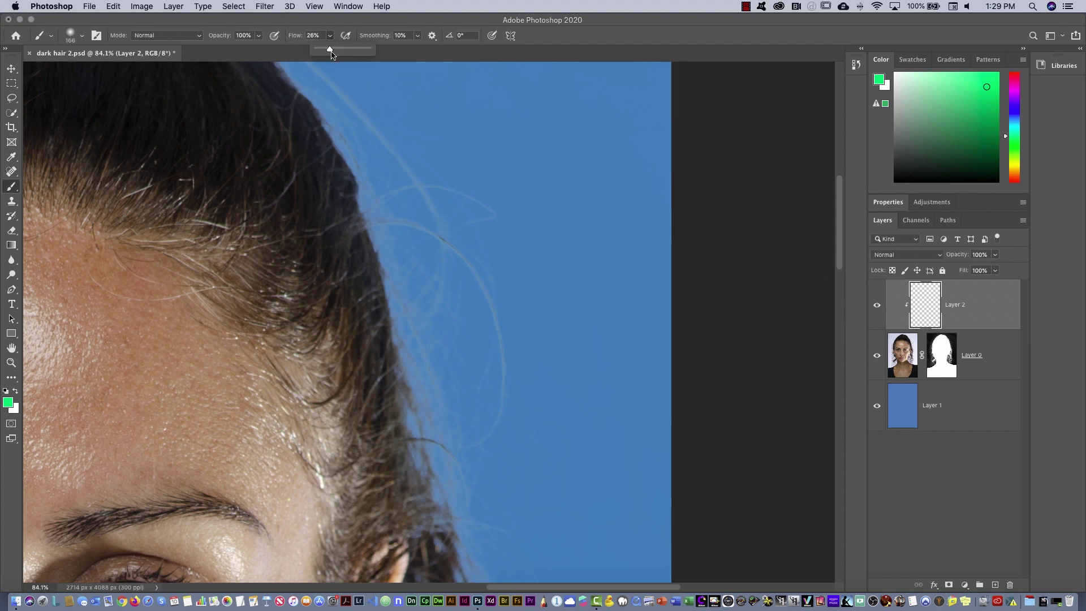
{"action": "left_click_drag", "start_coordinate": [372, 53], "coordinate": [385, 53]}
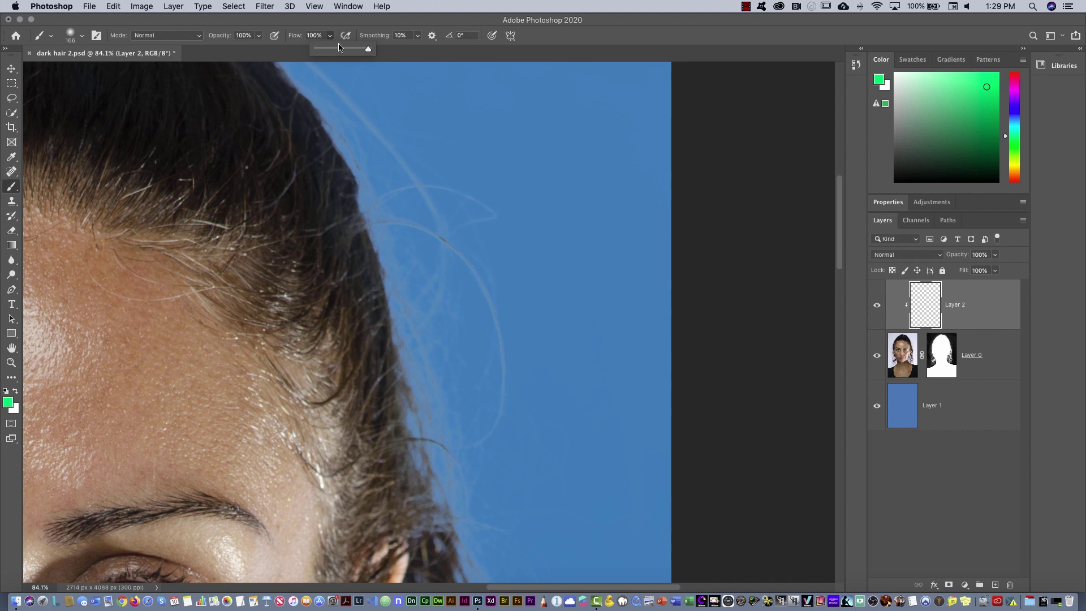
{"action": "left_click", "coordinate": [8, 402]}
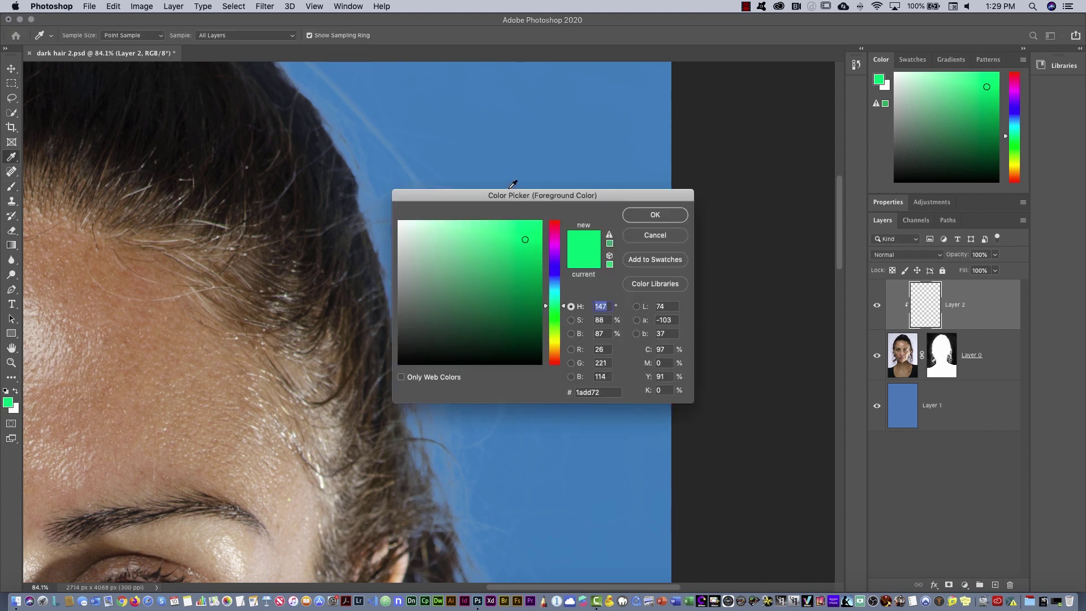
{"action": "left_click_drag", "start_coordinate": [510, 188], "coordinate": [543, 172]}
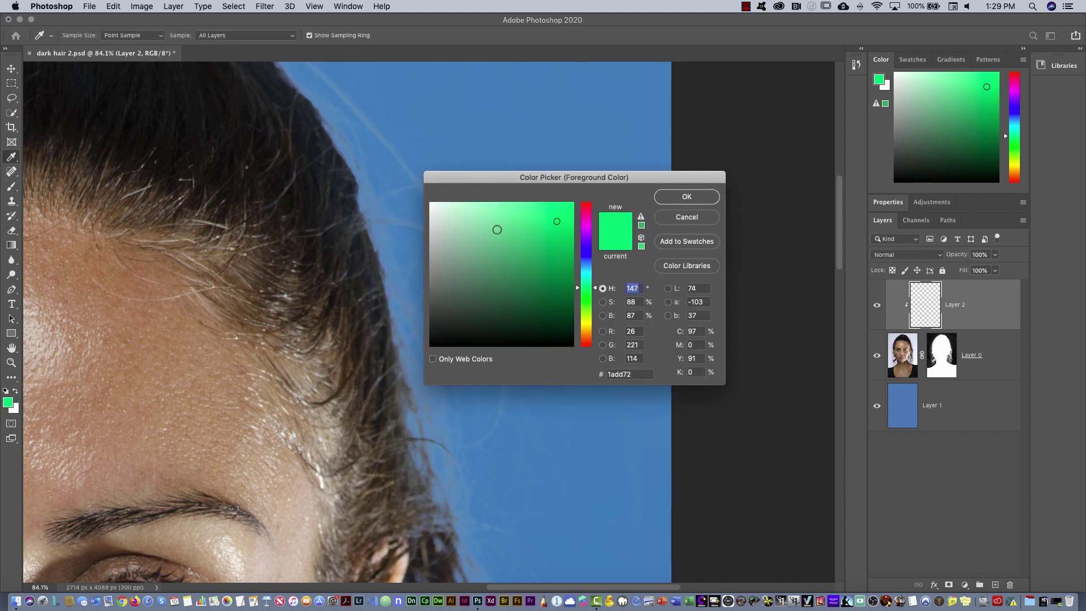
{"action": "mouse_move", "coordinate": [497, 229]}
{"action": "left_mouse_down"}
{"action": "mouse_move", "coordinate": [499, 248]}
{"action": "mouse_move", "coordinate": [490, 246]}
{"action": "left_mouse_up"}
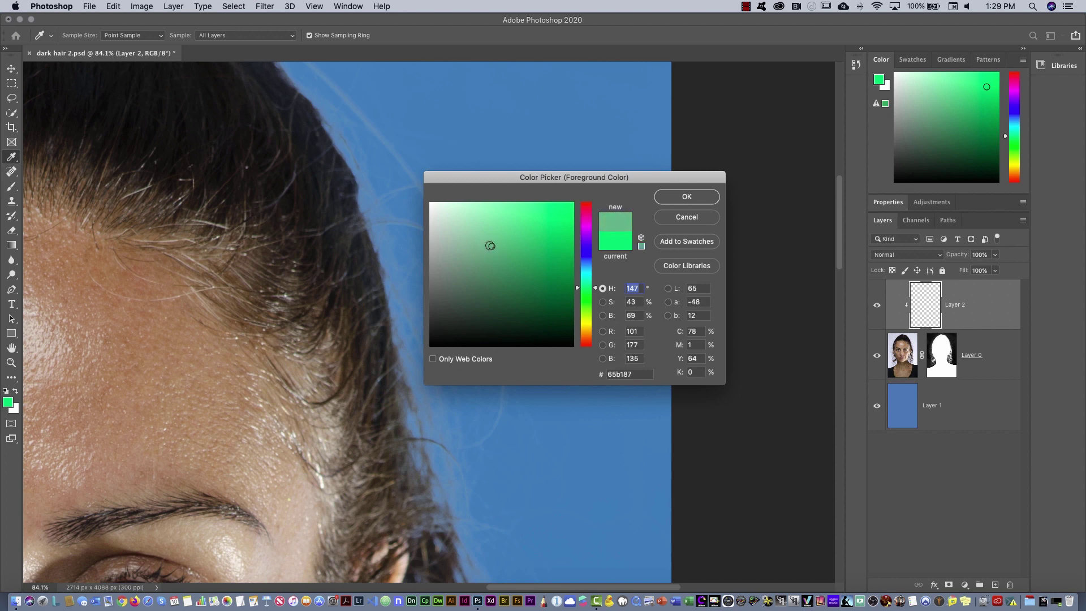
{"action": "left_click", "coordinate": [344, 310]}
{"action": "left_click", "coordinate": [347, 310]}
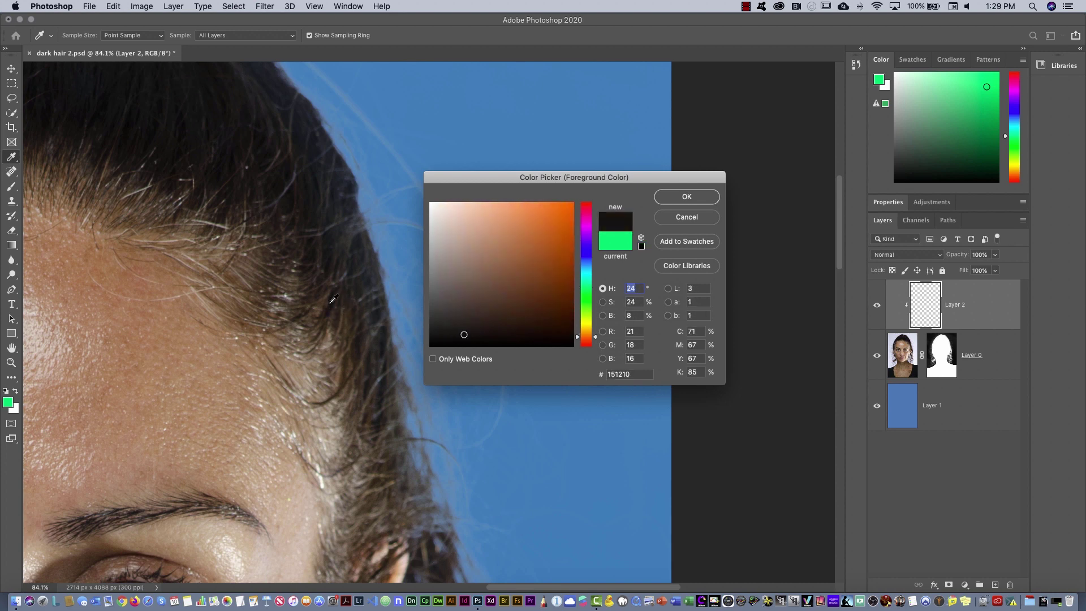
{"action": "left_click_drag", "start_coordinate": [478, 321], "coordinate": [452, 296]}
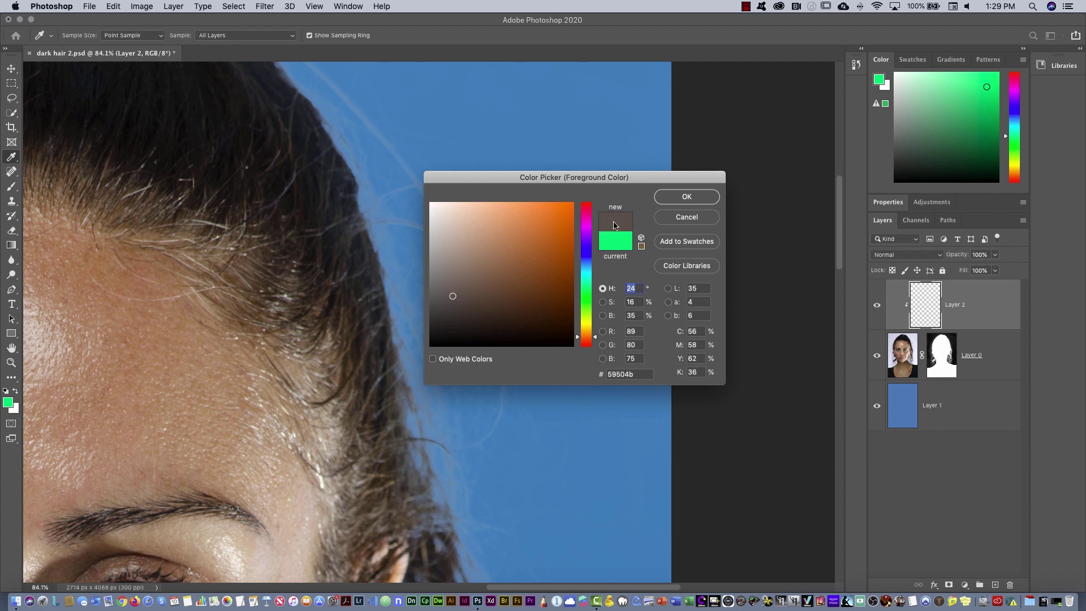
{"action": "left_click", "coordinate": [685, 197]}
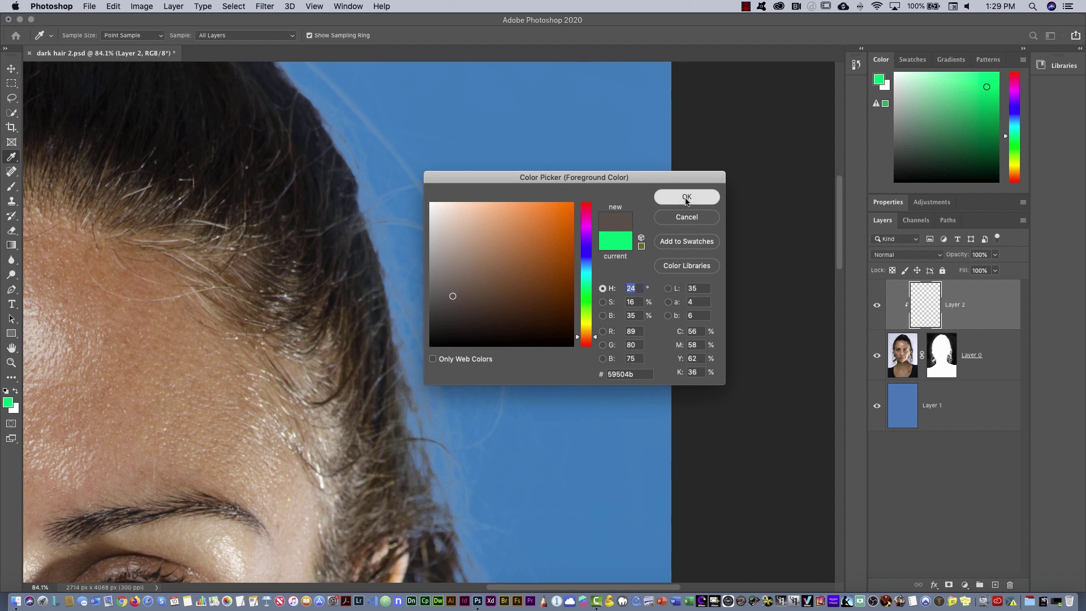
{"action": "key", "text": "b"}
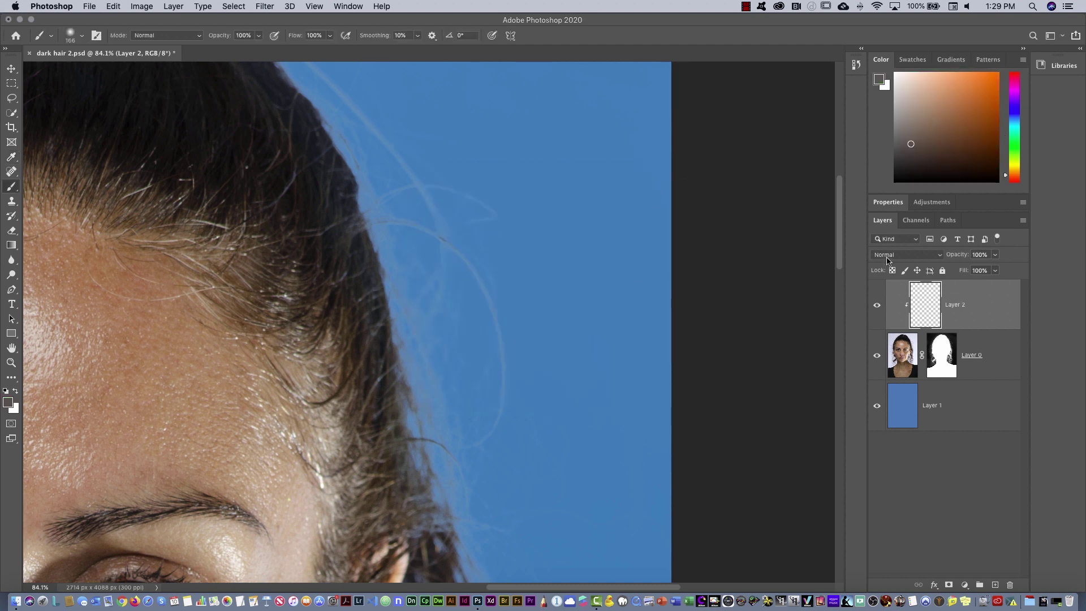
Brush the brown over the light flyaway hairs beside the right-hand hair edge and set Layer 2's blend mode to Multiply
{"action": "mouse_move", "coordinate": [479, 268]}
{"action": "left_mouse_down"}
{"action": "mouse_move", "coordinate": [490, 430]}
{"action": "mouse_move", "coordinate": [453, 248]}
{"action": "mouse_move", "coordinate": [483, 449]}
{"action": "mouse_move", "coordinate": [426, 318]}
{"action": "left_mouse_up"}
{"action": "key", "text": "super+z"}
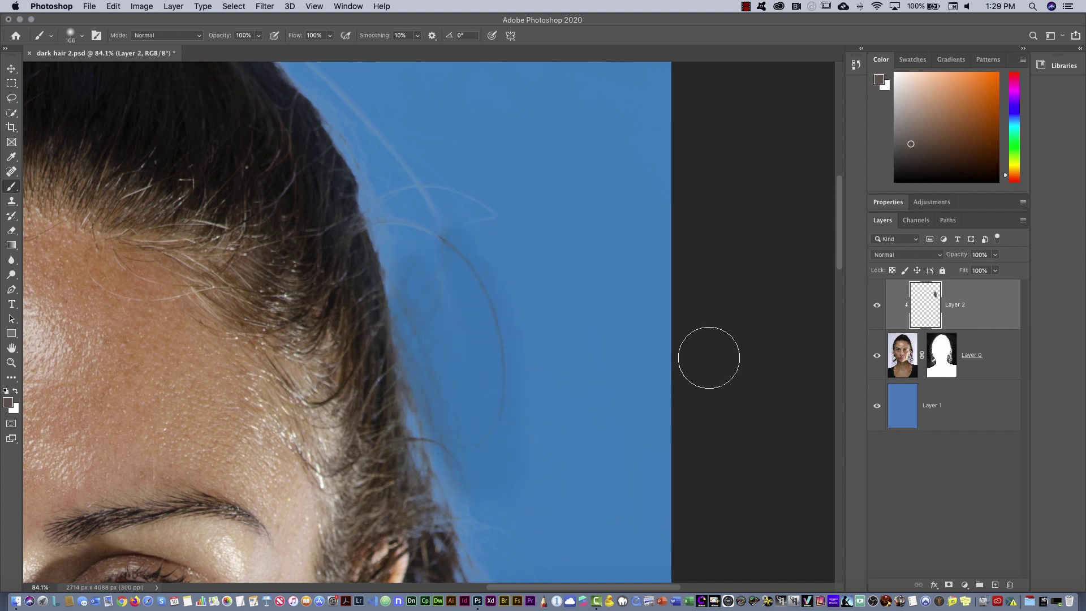
{"action": "mouse_move", "coordinate": [390, 195]}
{"action": "left_mouse_down"}
{"action": "mouse_move", "coordinate": [436, 283]}
{"action": "mouse_move", "coordinate": [438, 194]}
{"action": "mouse_move", "coordinate": [451, 186]}
{"action": "left_mouse_up"}
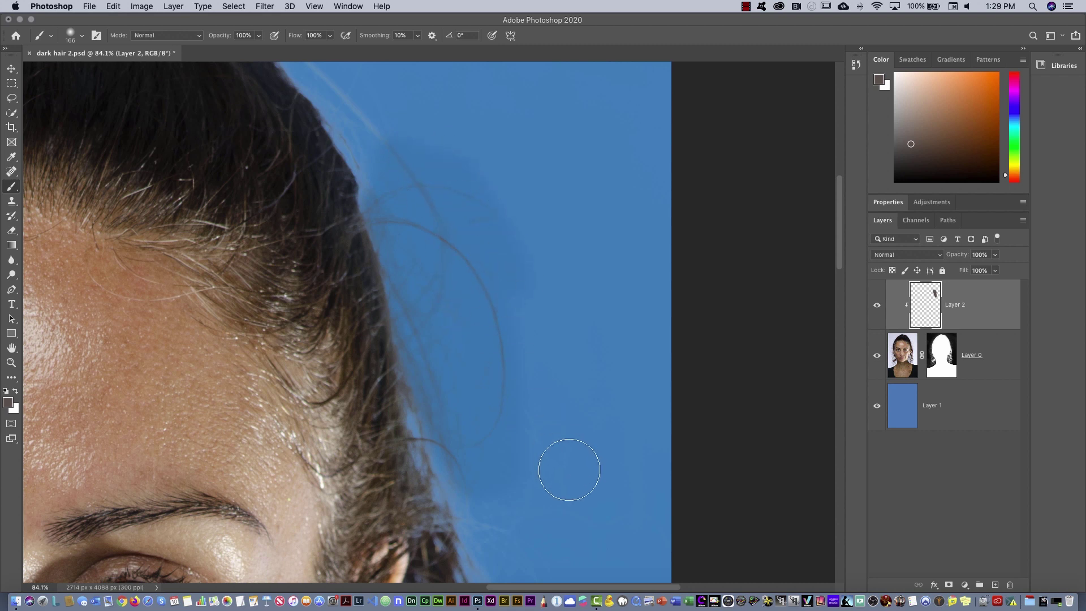
{"action": "left_click", "coordinate": [904, 255]}
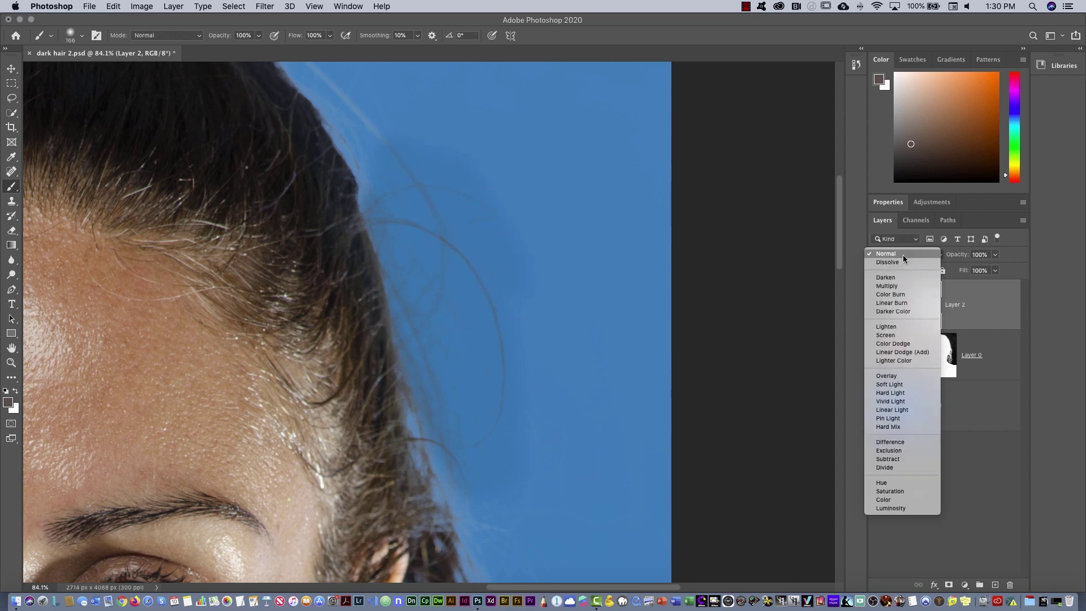
{"action": "left_click", "coordinate": [898, 286]}
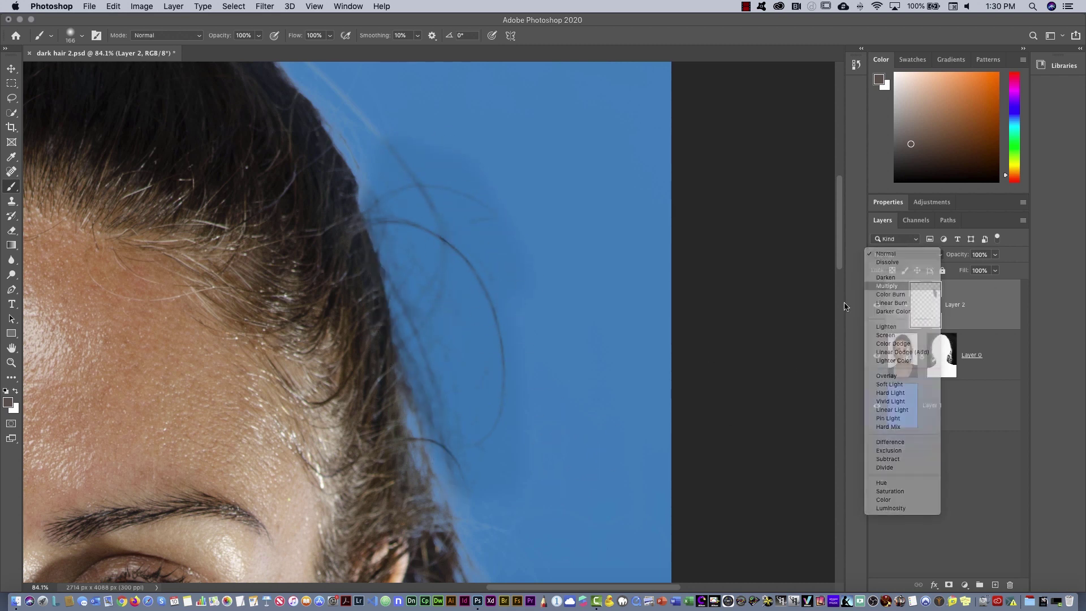
Enlarge the brush to 400 px and paint brown over the flyaway hairs around the right side, top and left side of the head
{"action": "left_click_drag", "start_coordinate": [507, 284], "coordinate": [473, 311]}
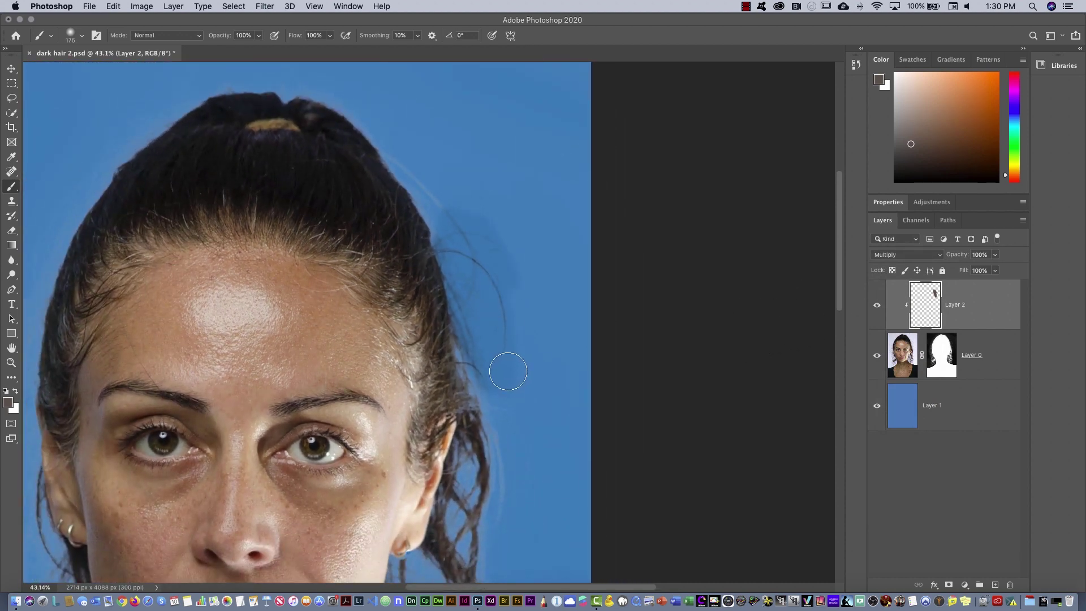
{"action": "key", "text": "bracketright"}
{"action": "key", "text": "bracketright"}
{"action": "key", "text": "bracketright"}
{"action": "key", "text": "bracketright"}
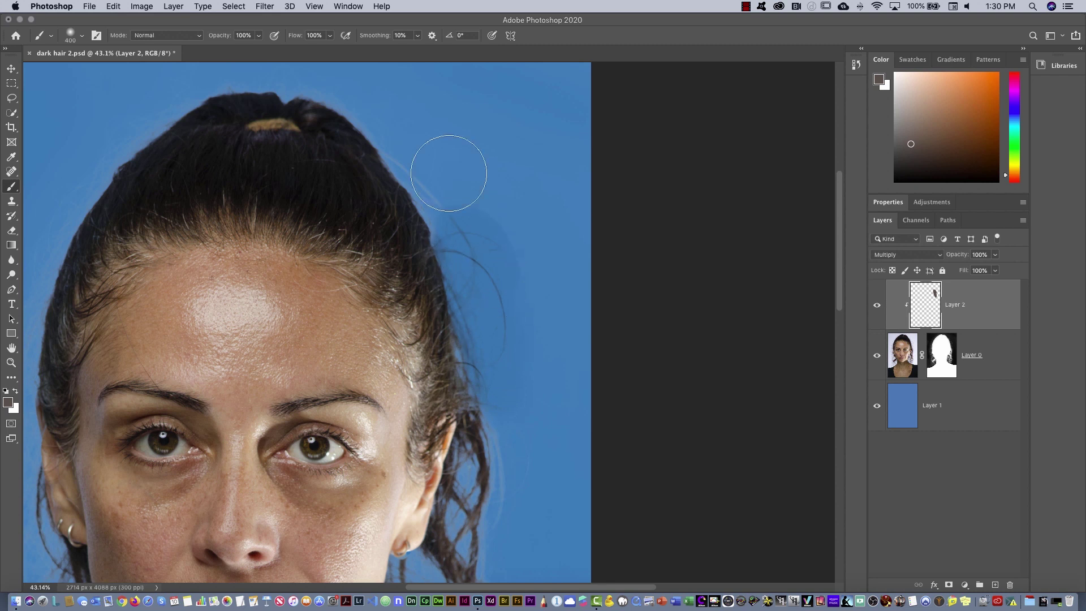
{"action": "left_click_drag", "start_coordinate": [449, 173], "coordinate": [453, 230]}
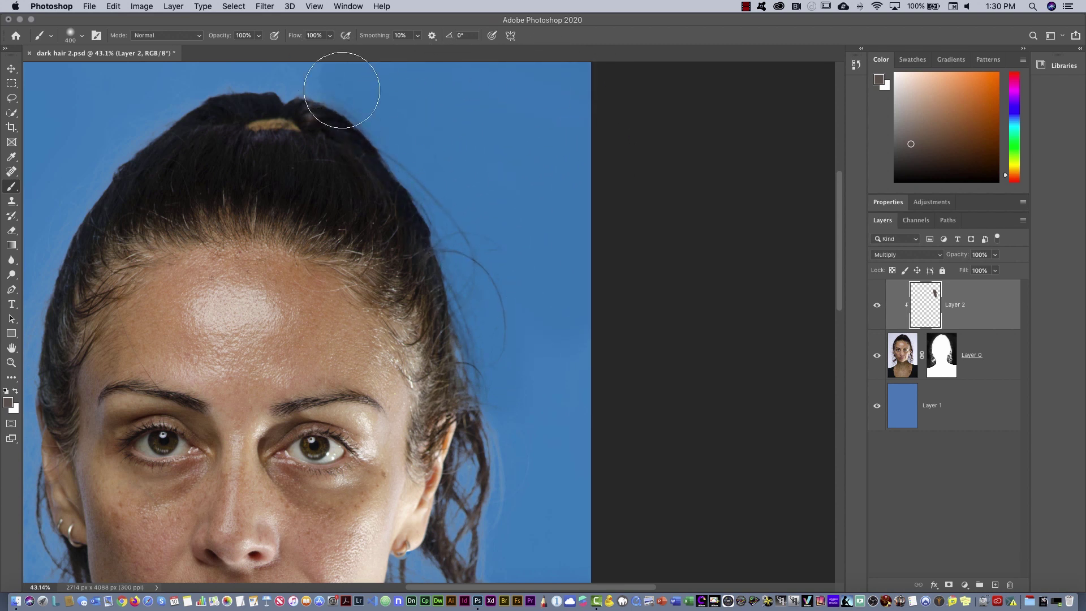
{"action": "mouse_move", "coordinate": [342, 90]}
{"action": "left_mouse_down"}
{"action": "mouse_move", "coordinate": [267, 68]}
{"action": "mouse_move", "coordinate": [172, 83]}
{"action": "mouse_move", "coordinate": [172, 104]}
{"action": "mouse_move", "coordinate": [146, 106]}
{"action": "mouse_move", "coordinate": [92, 161]}
{"action": "left_mouse_up"}
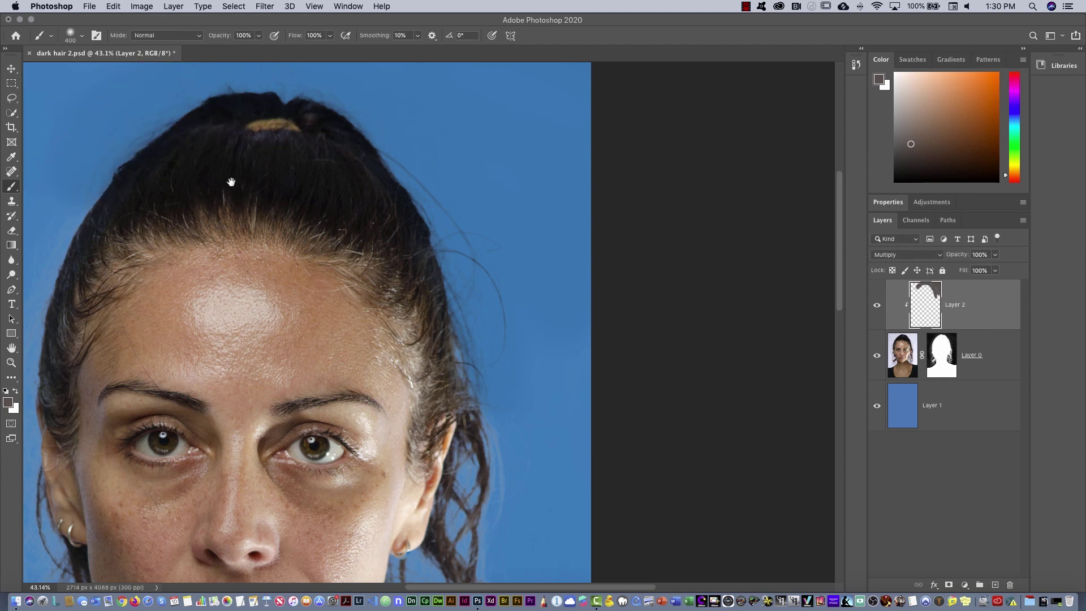
{"action": "left_click_drag", "start_coordinate": [230, 182], "coordinate": [517, 203]}
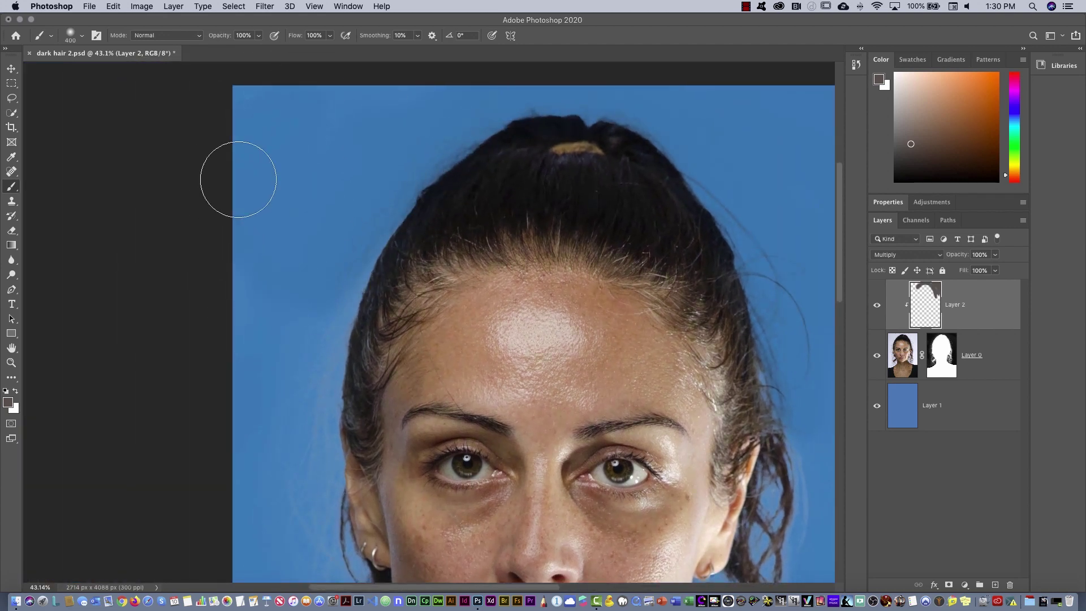
{"action": "mouse_move", "coordinate": [237, 177]}
{"action": "left_mouse_down"}
{"action": "mouse_move", "coordinate": [349, 233]}
{"action": "mouse_move", "coordinate": [308, 368]}
{"action": "mouse_move", "coordinate": [255, 349]}
{"action": "mouse_move", "coordinate": [303, 412]}
{"action": "mouse_move", "coordinate": [311, 495]}
{"action": "mouse_move", "coordinate": [359, 368]}
{"action": "mouse_move", "coordinate": [400, 322]}
{"action": "left_mouse_up"}
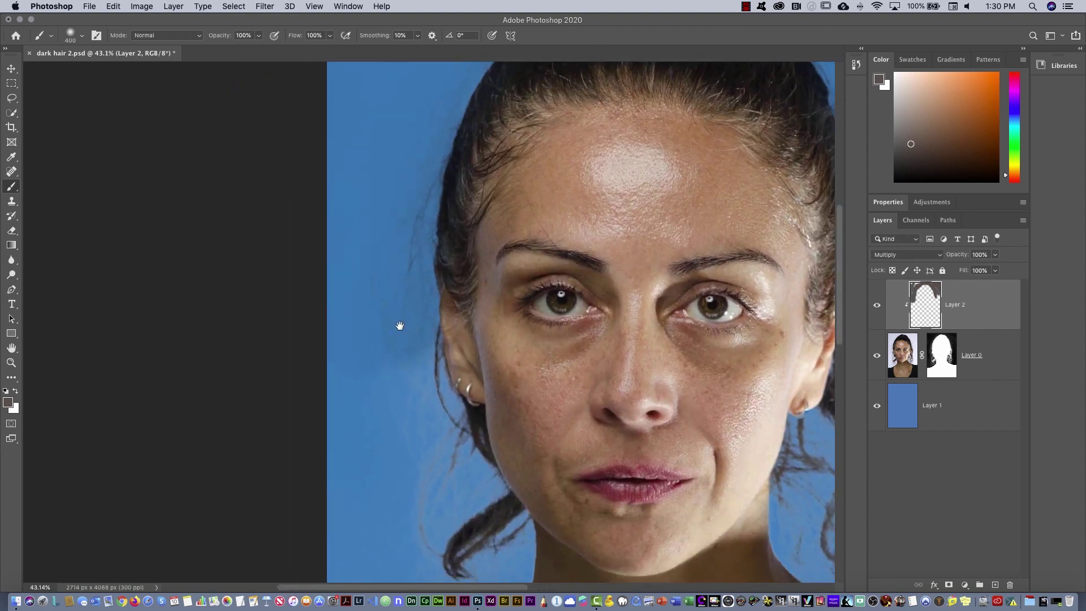
Reduce the brush to 200 px and paint over the loose strands left of the face, from the ear down to the shoulder
{"action": "key", "text": "bracketleft"}
{"action": "key", "text": "bracketleft"}
{"action": "key", "text": "bracketleft"}
{"action": "key", "text": "bracketleft"}
{"action": "key", "text": "bracketleft"}
{"action": "key", "text": "bracketleft"}
{"action": "key", "text": "bracketleft"}
{"action": "mouse_move", "coordinate": [433, 390]}
{"action": "left_mouse_down"}
{"action": "mouse_move", "coordinate": [416, 534]}
{"action": "mouse_move", "coordinate": [483, 470]}
{"action": "mouse_move", "coordinate": [463, 245]}
{"action": "left_mouse_up"}
{"action": "key", "text": "bracketleft"}
{"action": "key", "text": "bracketleft"}
{"action": "key", "text": "bracketleft"}
{"action": "key", "text": "bracketright"}
{"action": "key", "text": "bracketright"}
{"action": "key", "text": "bracketright"}
{"action": "key", "text": "bracketright"}
{"action": "key", "text": "bracketright"}
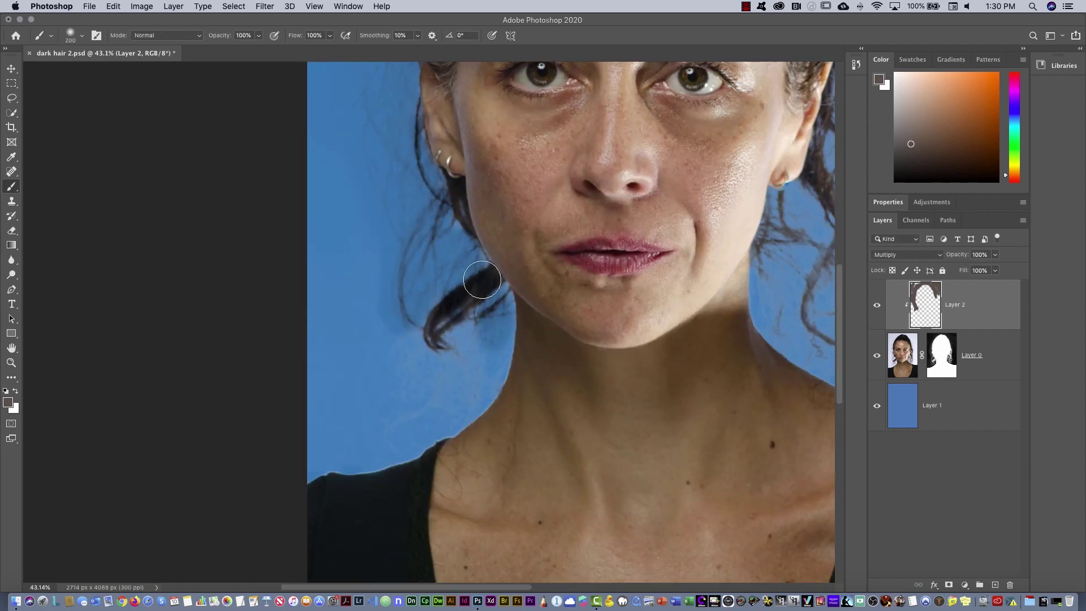
{"action": "mouse_move", "coordinate": [485, 322]}
{"action": "left_mouse_down"}
{"action": "mouse_move", "coordinate": [474, 397]}
{"action": "mouse_move", "coordinate": [383, 456]}
{"action": "mouse_move", "coordinate": [327, 445]}
{"action": "mouse_move", "coordinate": [397, 389]}
{"action": "mouse_move", "coordinate": [332, 305]}
{"action": "left_mouse_up"}
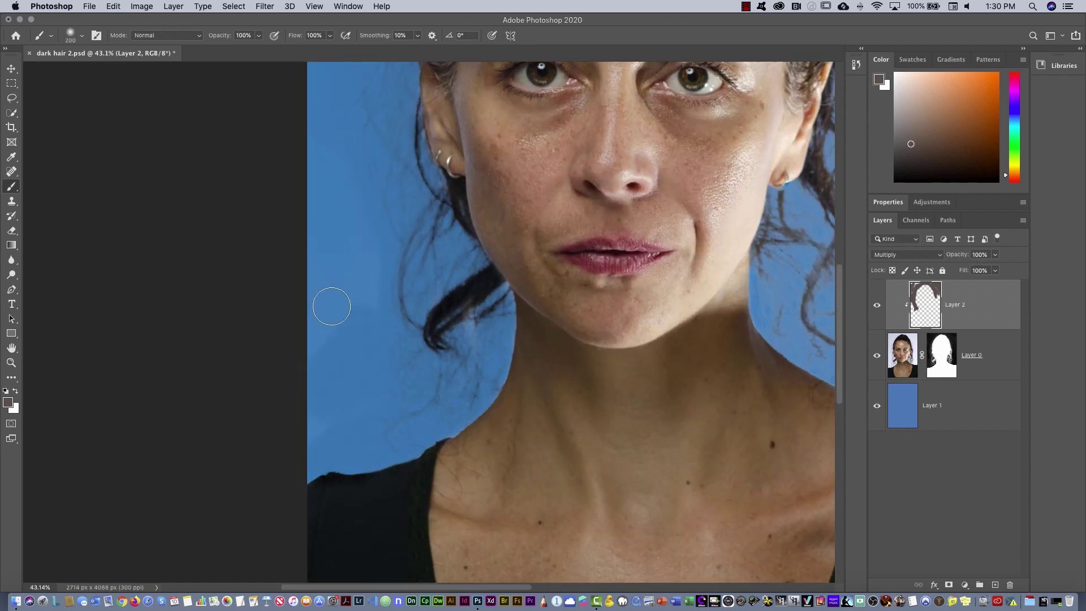
{"action": "left_click_drag", "start_coordinate": [357, 129], "coordinate": [330, 236]}
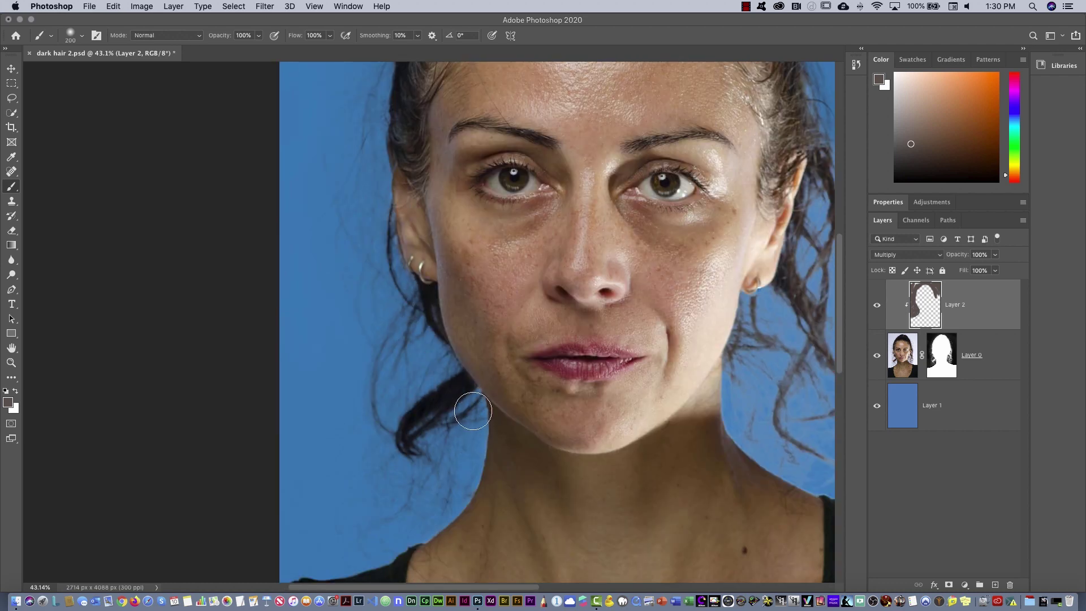
Paint over the curls right of the face with a 300 px brush, undoing the last stroke that spills onto the neck
{"action": "scroll", "coordinate": [328, 266], "scroll_direction": "up", "scroll_amount": 5}
{"action": "scroll", "coordinate": [328, 266], "scroll_direction": "right", "scroll_amount": 2}
{"action": "key", "text": "bracketright"}
{"action": "key", "text": "bracketright"}
{"action": "key", "text": "bracketright"}
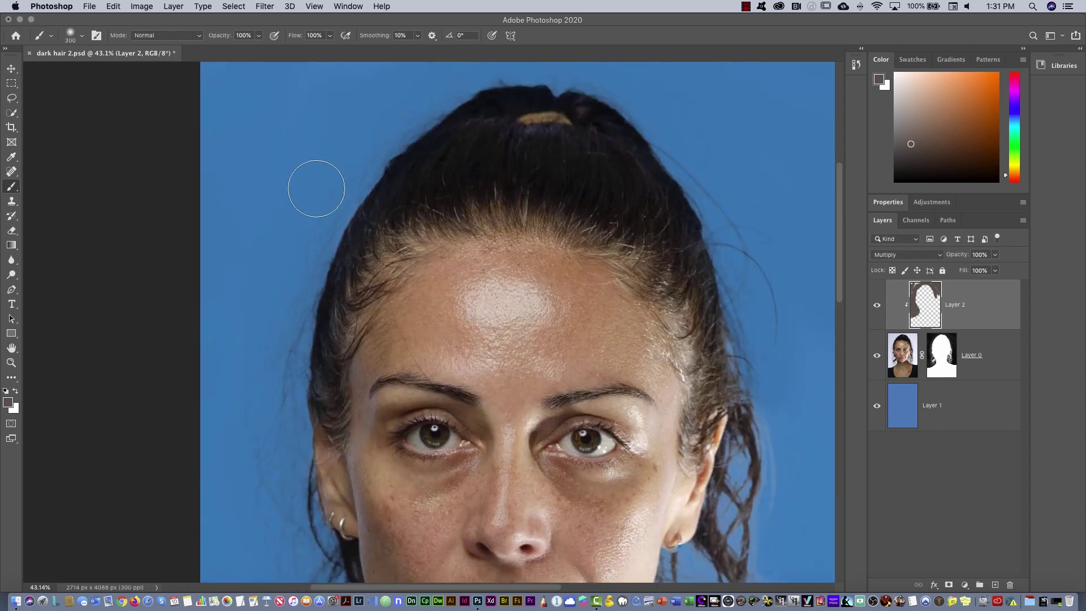
{"action": "left_click_drag", "start_coordinate": [455, 144], "coordinate": [237, 139]}
{"action": "mouse_move", "coordinate": [582, 356]}
{"action": "left_mouse_down"}
{"action": "mouse_move", "coordinate": [490, 271]}
{"action": "mouse_move", "coordinate": [459, 260]}
{"action": "mouse_move", "coordinate": [504, 341]}
{"action": "mouse_move", "coordinate": [455, 497]}
{"action": "mouse_move", "coordinate": [460, 339]}
{"action": "mouse_move", "coordinate": [463, 390]}
{"action": "mouse_move", "coordinate": [493, 327]}
{"action": "mouse_move", "coordinate": [509, 208]}
{"action": "left_mouse_up"}
{"action": "mouse_move", "coordinate": [452, 373]}
{"action": "left_mouse_down"}
{"action": "mouse_move", "coordinate": [519, 366]}
{"action": "mouse_move", "coordinate": [521, 291]}
{"action": "mouse_move", "coordinate": [418, 346]}
{"action": "mouse_move", "coordinate": [465, 364]}
{"action": "mouse_move", "coordinate": [512, 415]}
{"action": "mouse_move", "coordinate": [487, 407]}
{"action": "mouse_move", "coordinate": [490, 448]}
{"action": "mouse_move", "coordinate": [473, 431]}
{"action": "mouse_move", "coordinate": [513, 426]}
{"action": "mouse_move", "coordinate": [415, 419]}
{"action": "mouse_move", "coordinate": [437, 415]}
{"action": "mouse_move", "coordinate": [394, 392]}
{"action": "mouse_move", "coordinate": [468, 460]}
{"action": "mouse_move", "coordinate": [375, 400]}
{"action": "mouse_move", "coordinate": [459, 458]}
{"action": "left_mouse_up"}
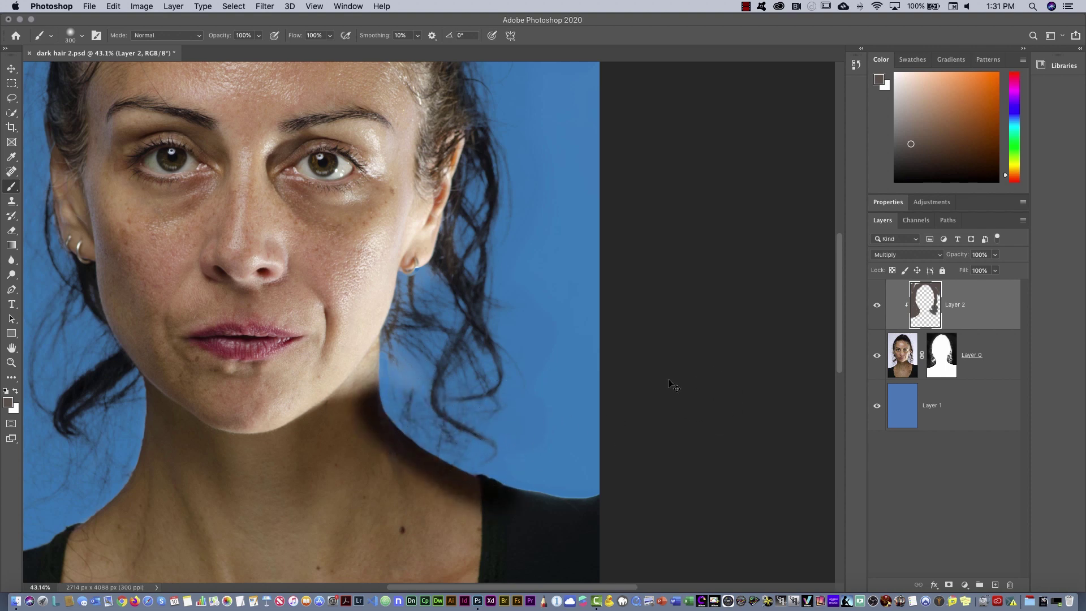
{"action": "key", "text": "super+z"}
Use a 90 px brush to darken the fine hairs between the right-hand earring and neck and the light fringe along the shoulder
{"action": "mouse_move", "coordinate": [426, 403]}
{"action": "left_mouse_down"}
{"action": "mouse_move", "coordinate": [410, 354]}
{"action": "mouse_move", "coordinate": [471, 373]}
{"action": "mouse_move", "coordinate": [455, 434]}
{"action": "mouse_move", "coordinate": [417, 340]}
{"action": "mouse_move", "coordinate": [422, 366]}
{"action": "left_mouse_up"}
{"action": "key", "text": "bracketleft"}
{"action": "key", "text": "bracketleft"}
{"action": "key", "text": "bracketleft"}
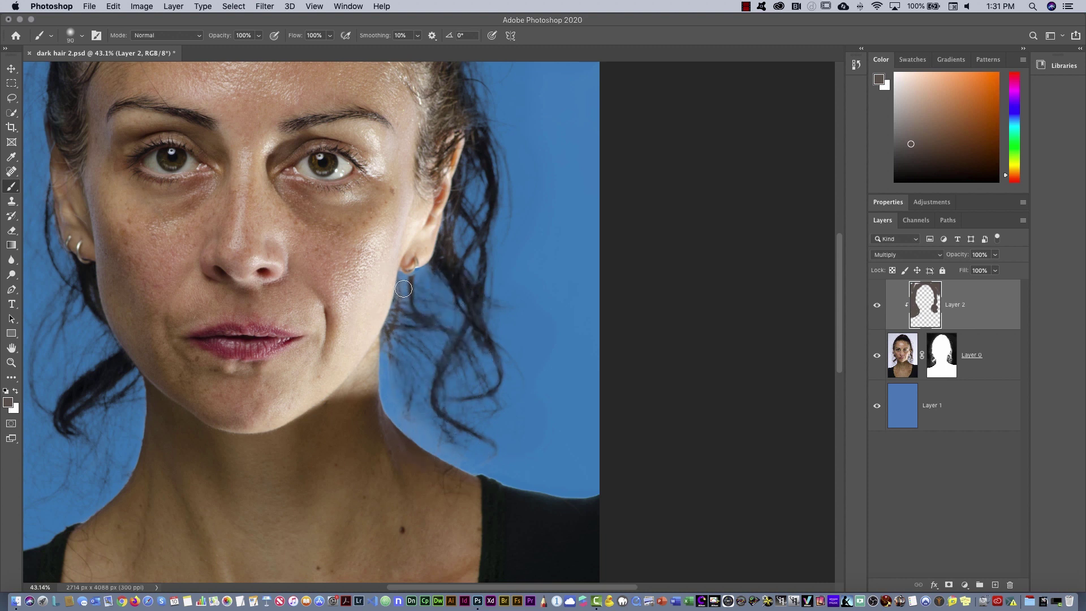
{"action": "mouse_move", "coordinate": [403, 289]}
{"action": "left_mouse_down"}
{"action": "mouse_move", "coordinate": [386, 340]}
{"action": "mouse_move", "coordinate": [403, 279]}
{"action": "mouse_move", "coordinate": [390, 354]}
{"action": "left_mouse_up"}
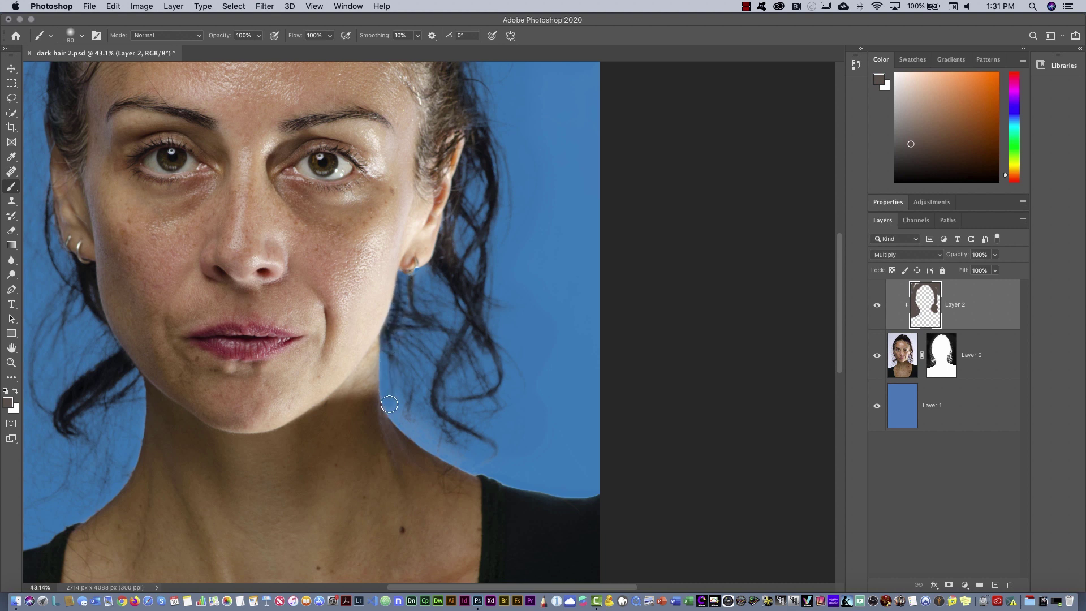
{"action": "mouse_move", "coordinate": [407, 427]}
{"action": "left_mouse_down"}
{"action": "mouse_move", "coordinate": [524, 491]}
{"action": "mouse_move", "coordinate": [596, 502]}
{"action": "left_mouse_up"}
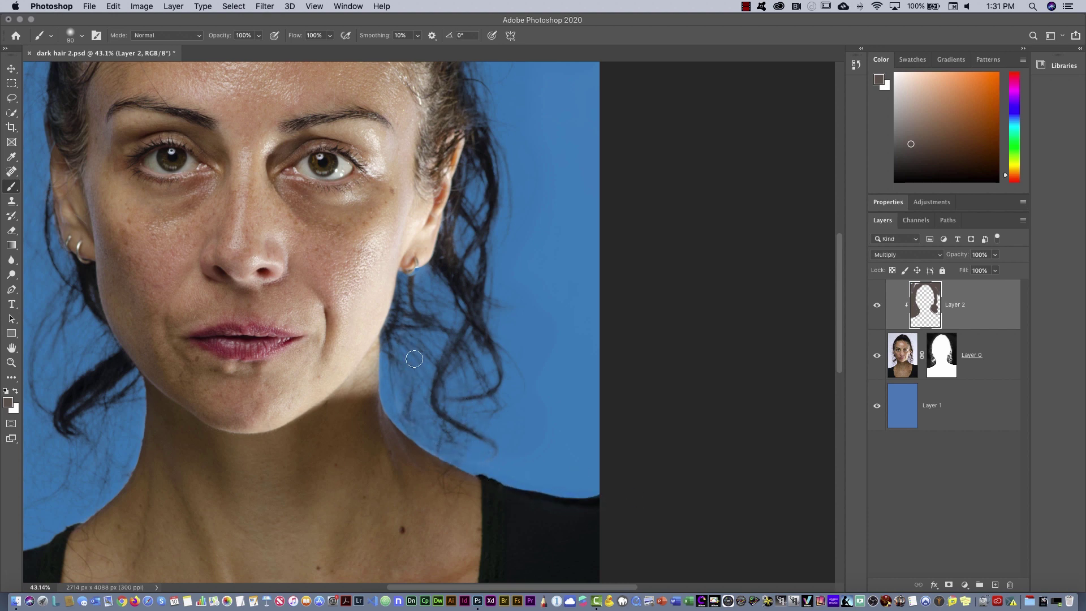
{"action": "key", "text": "super+0"}
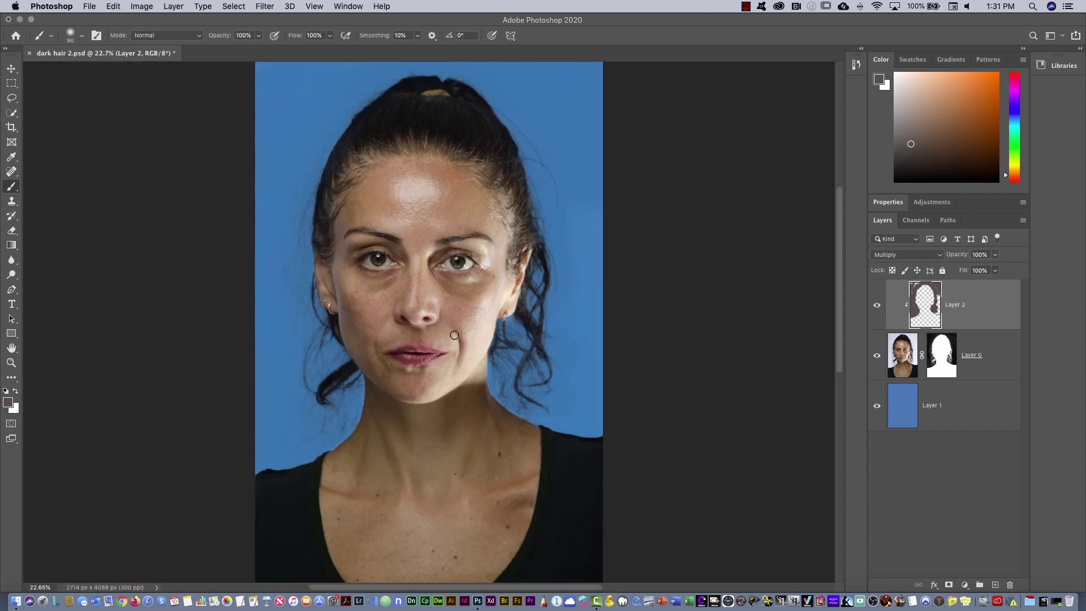